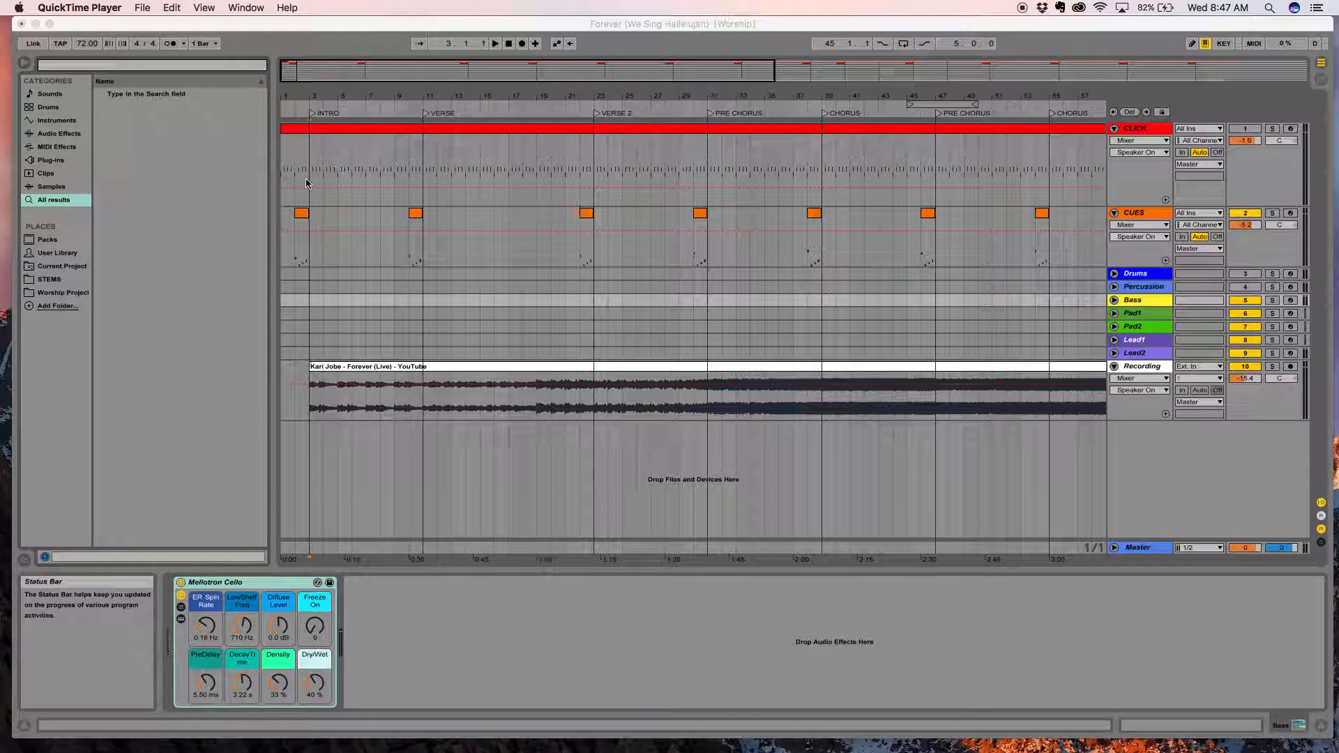
# Look over the song sections across the arrangement, and play the reference recording from the INTRO locator.
pyautogui.click(530, 70)
pyautogui.moveTo(530, 69); pyautogui.dragTo(907, 105)
pyautogui.moveTo(752, 91); pyautogui.dragTo(930, 67)
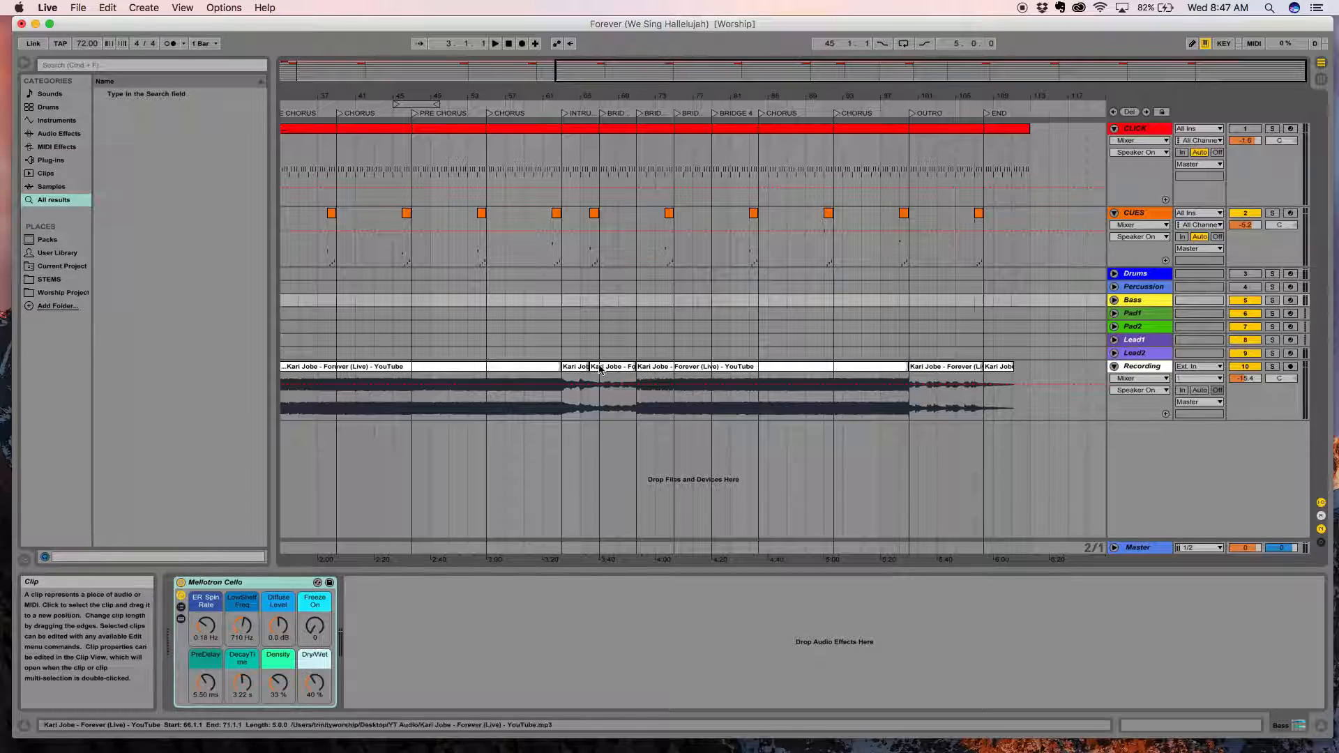
pyautogui.moveTo(610, 72); pyautogui.dragTo(747, 112)
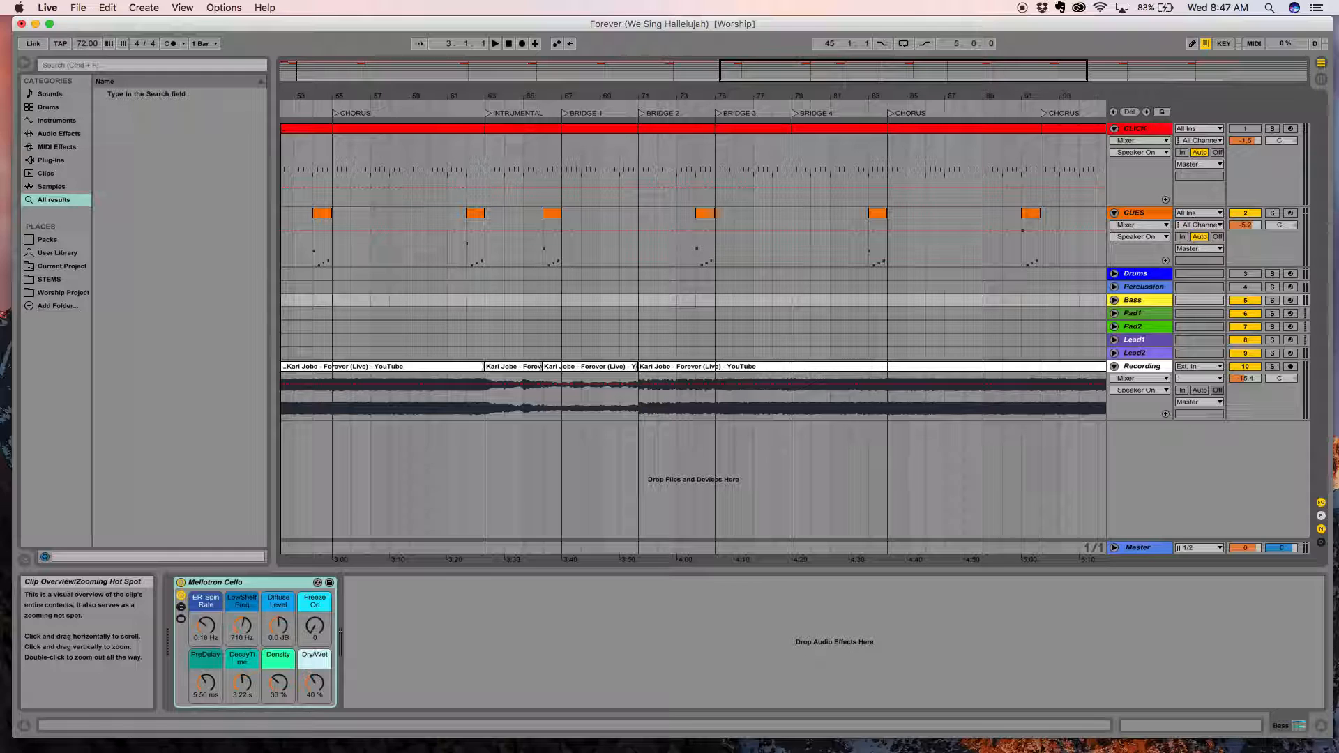
pyautogui.moveTo(747, 112); pyautogui.dragTo(768, 79)
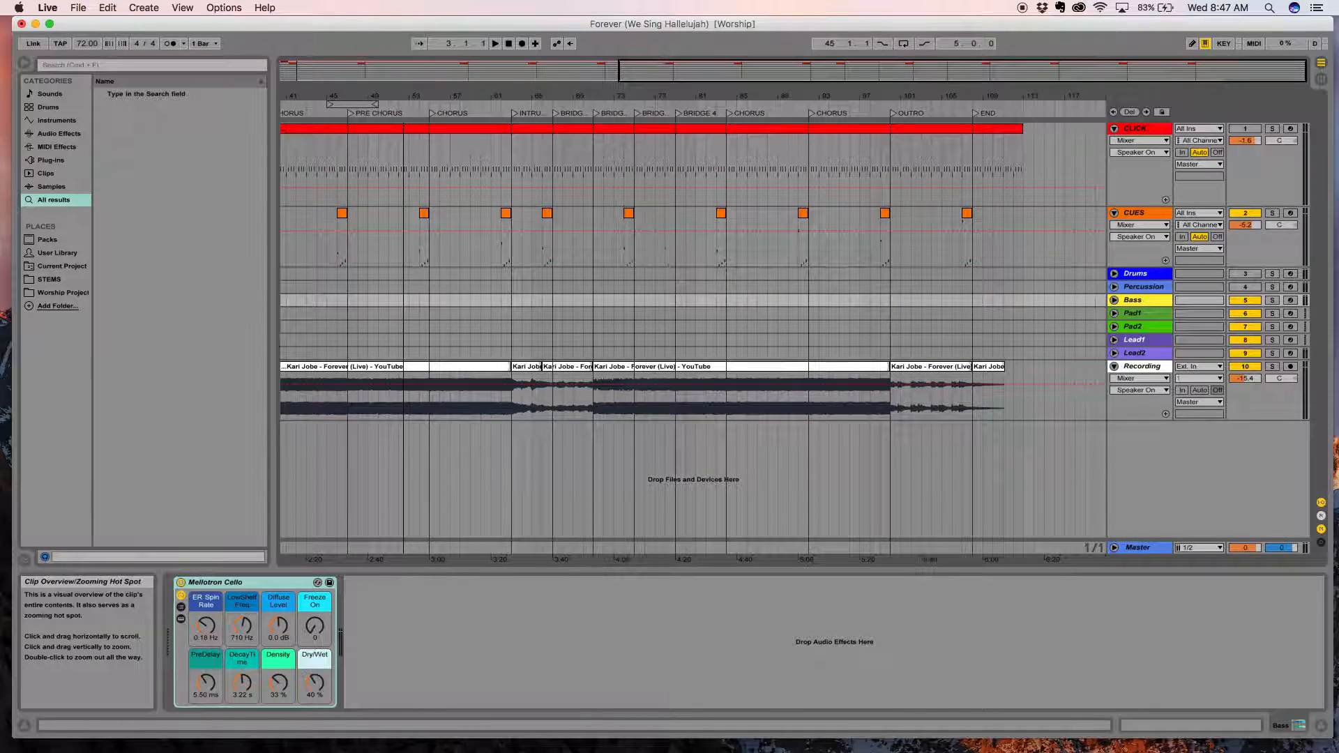
pyautogui.click(346, 72)
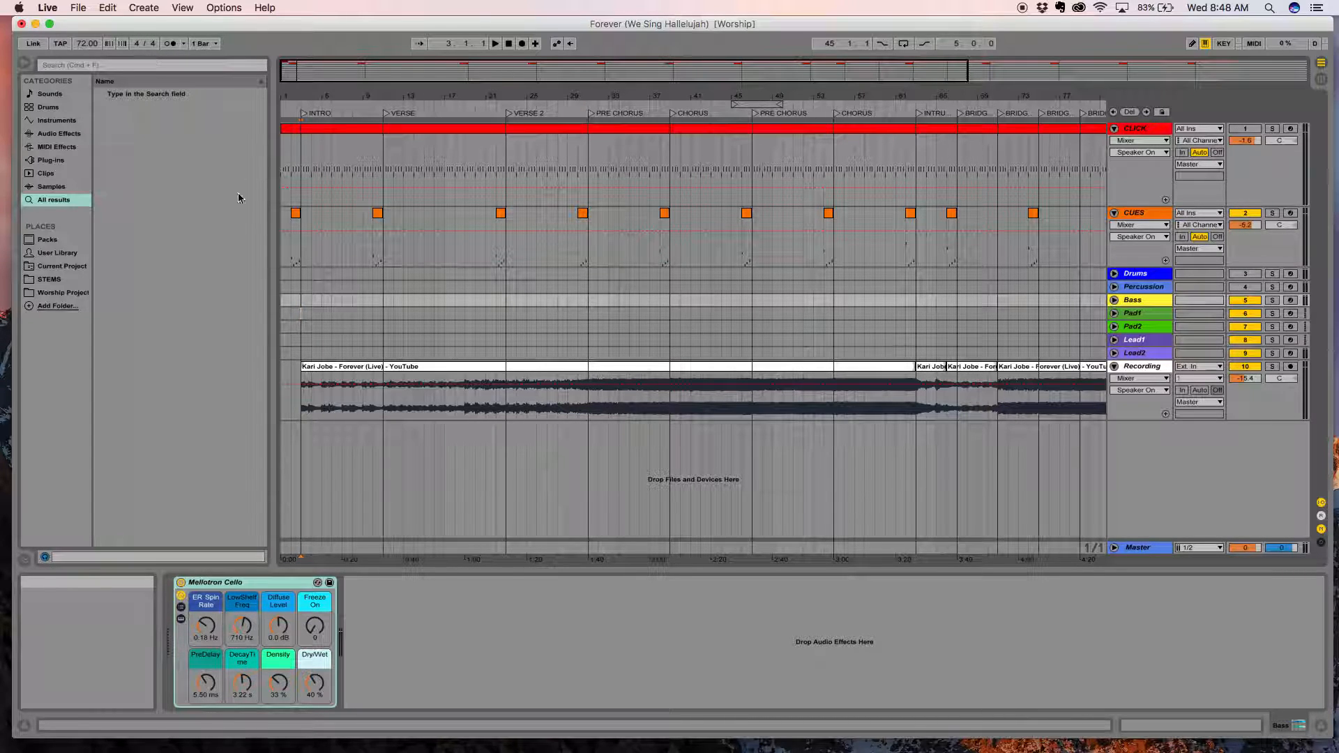
pyautogui.doubleClick(304, 114)
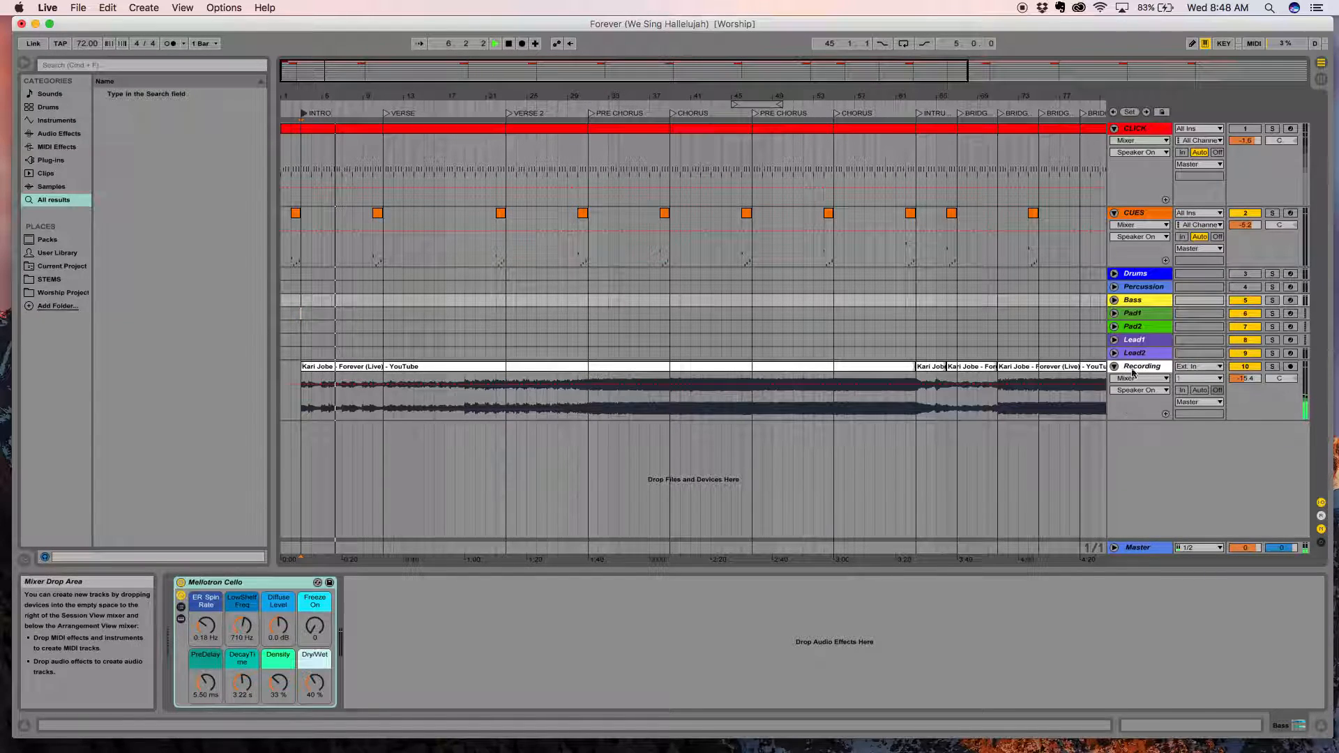
# Find the Andy Piano preset by searching for "Piano", load it onto the Lead1 track and set its Reverb to 47 %.
pyautogui.click(1115, 340)
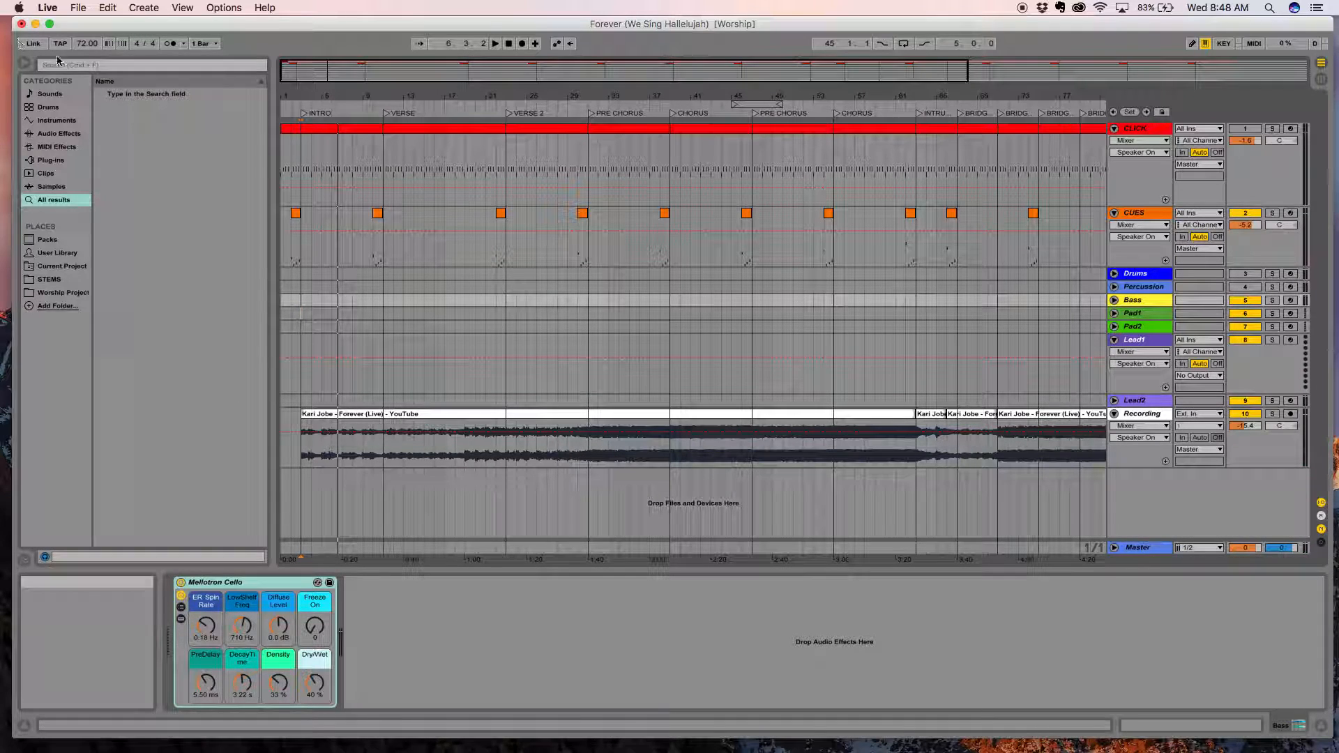
pyautogui.click(93, 69)
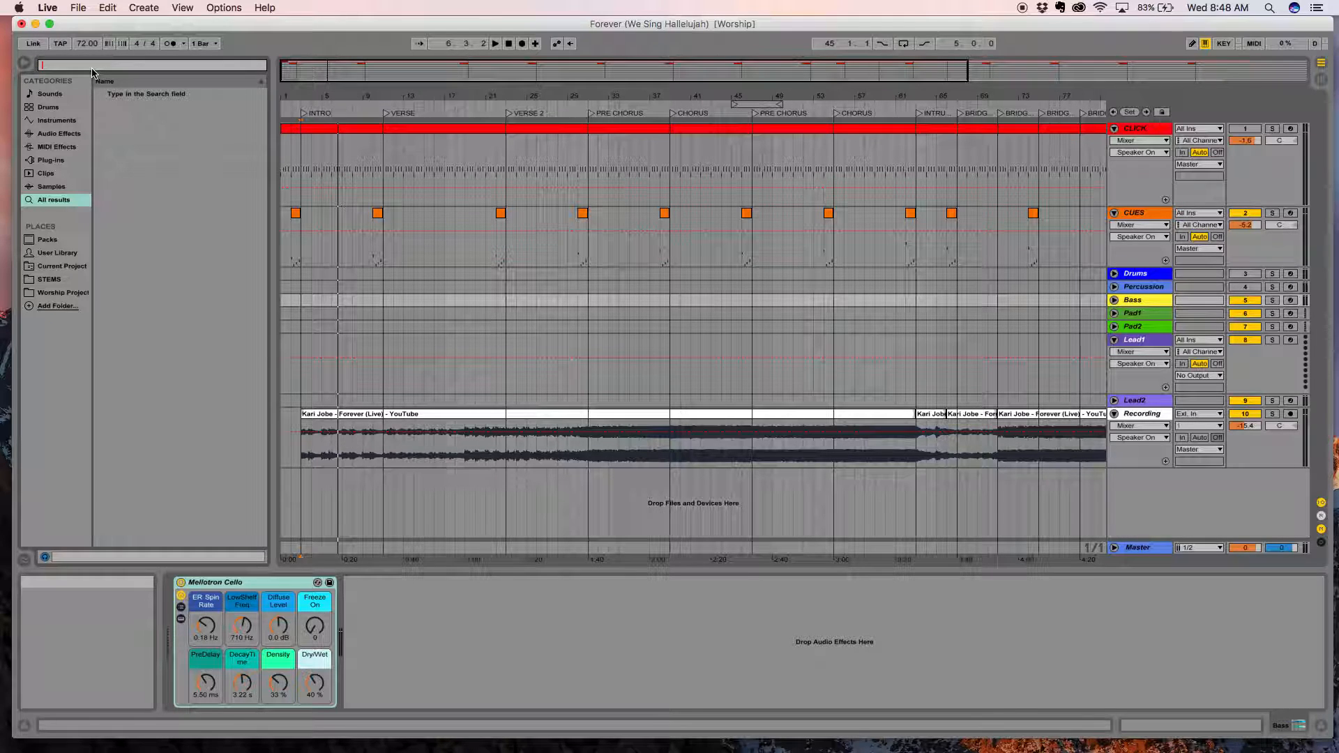
pyautogui.write('Piano')
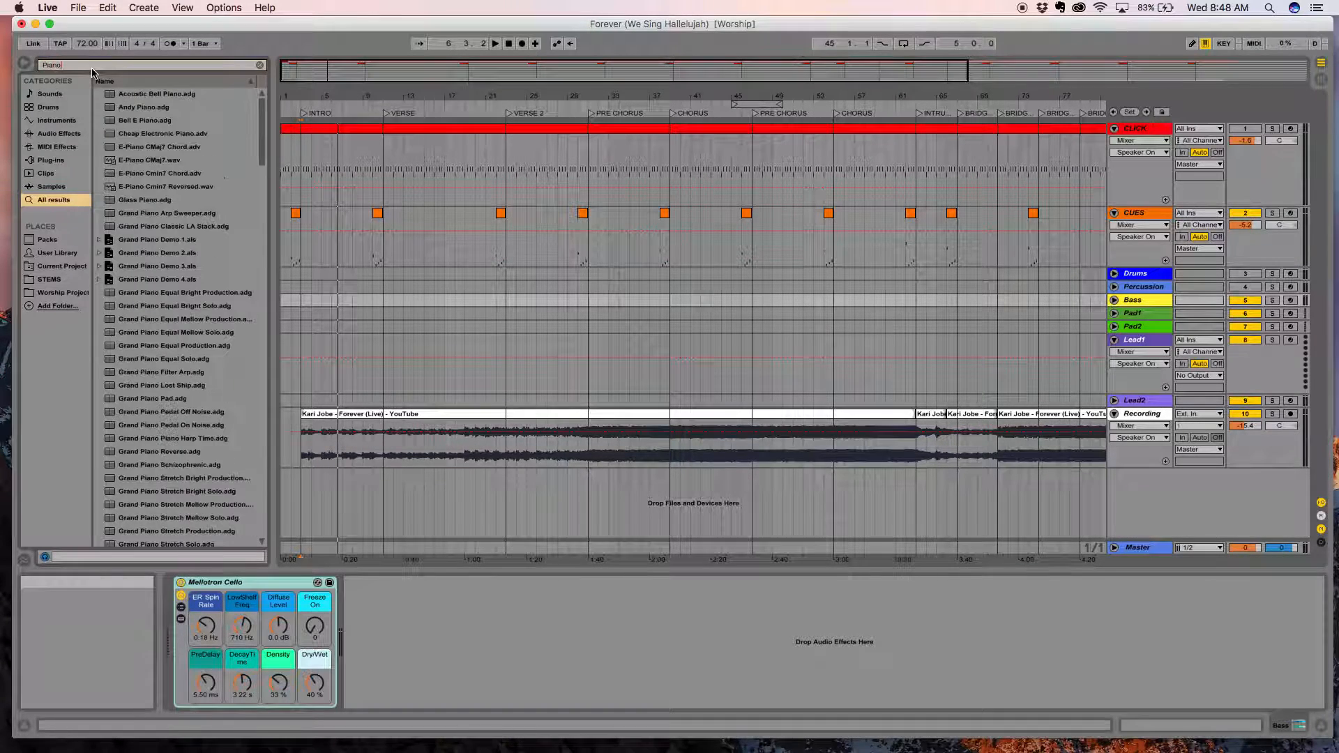
pyautogui.click(130, 109)
pyautogui.moveTo(132, 112); pyautogui.dragTo(303, 368)
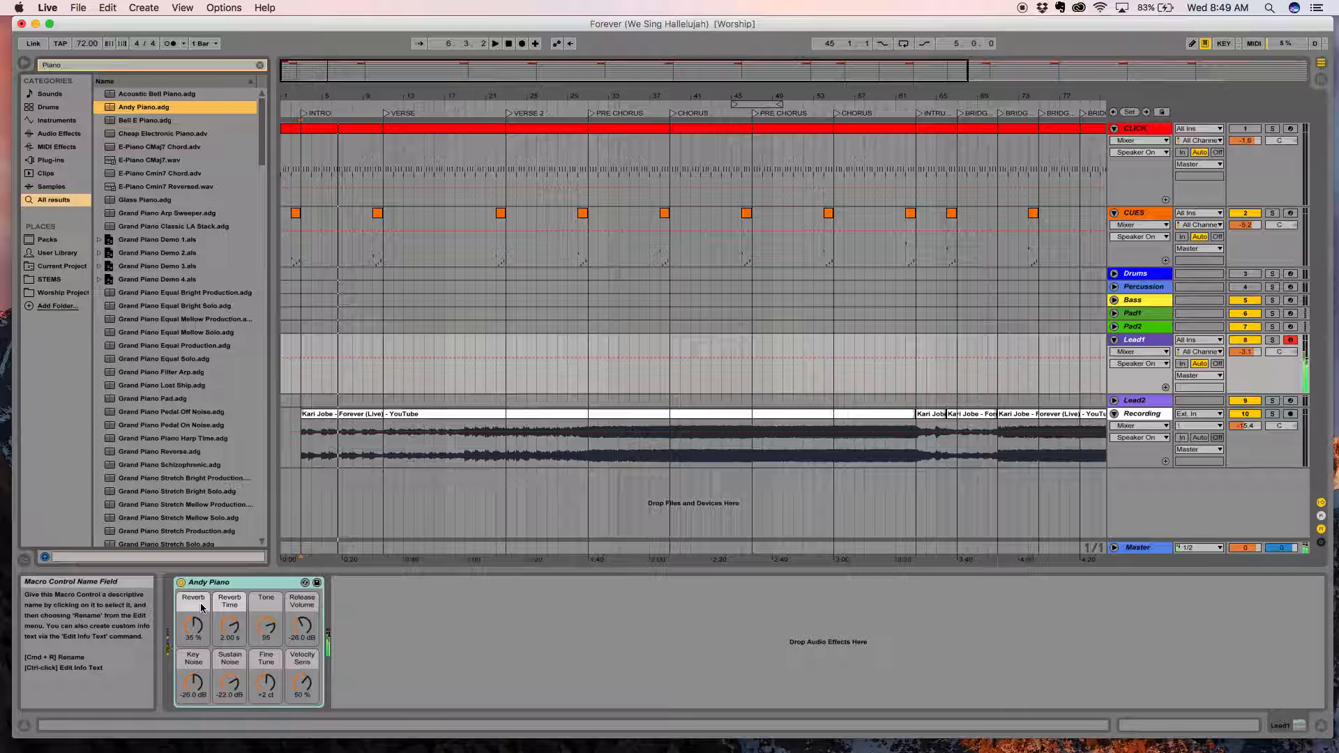
pyautogui.moveTo(193, 626); pyautogui.dragTo(185, 619)
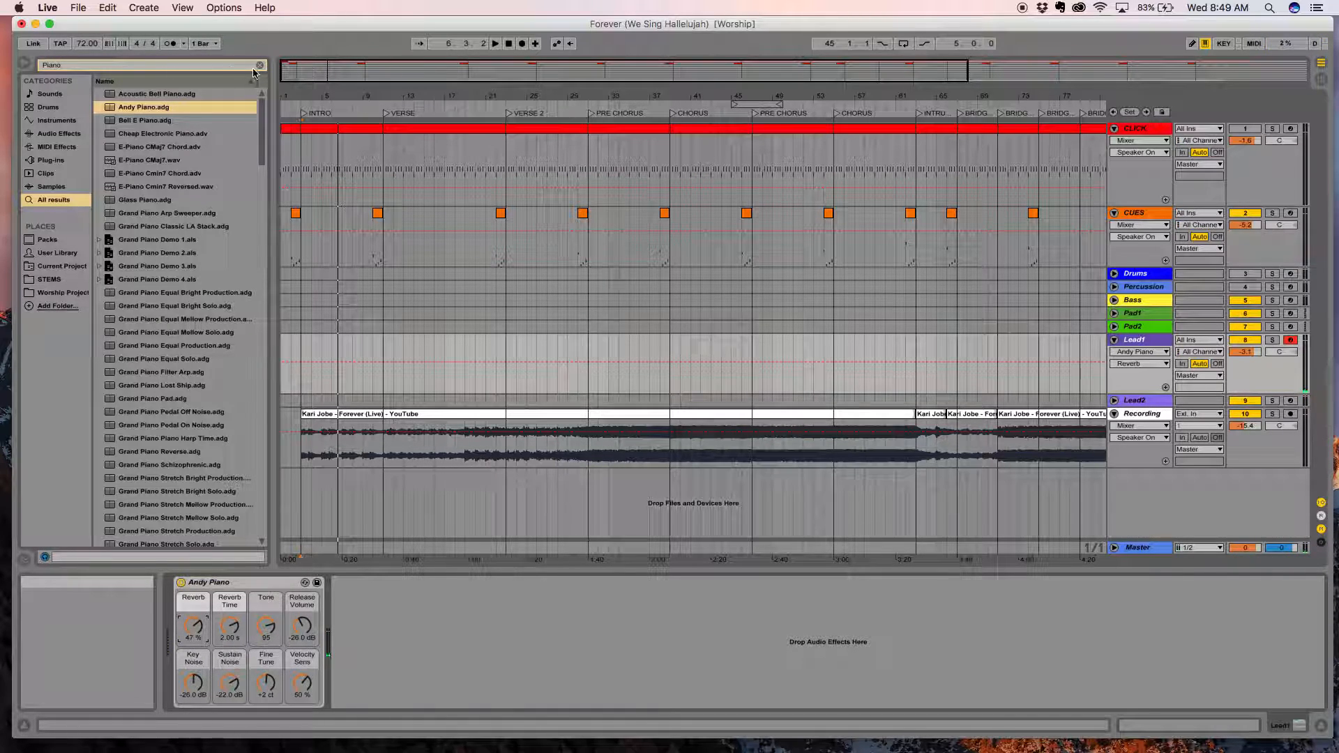
# Search for "Dotted" and add the Dotted Eighth Note delay after Andy Piano on Lead1.
pyautogui.click(260, 67)
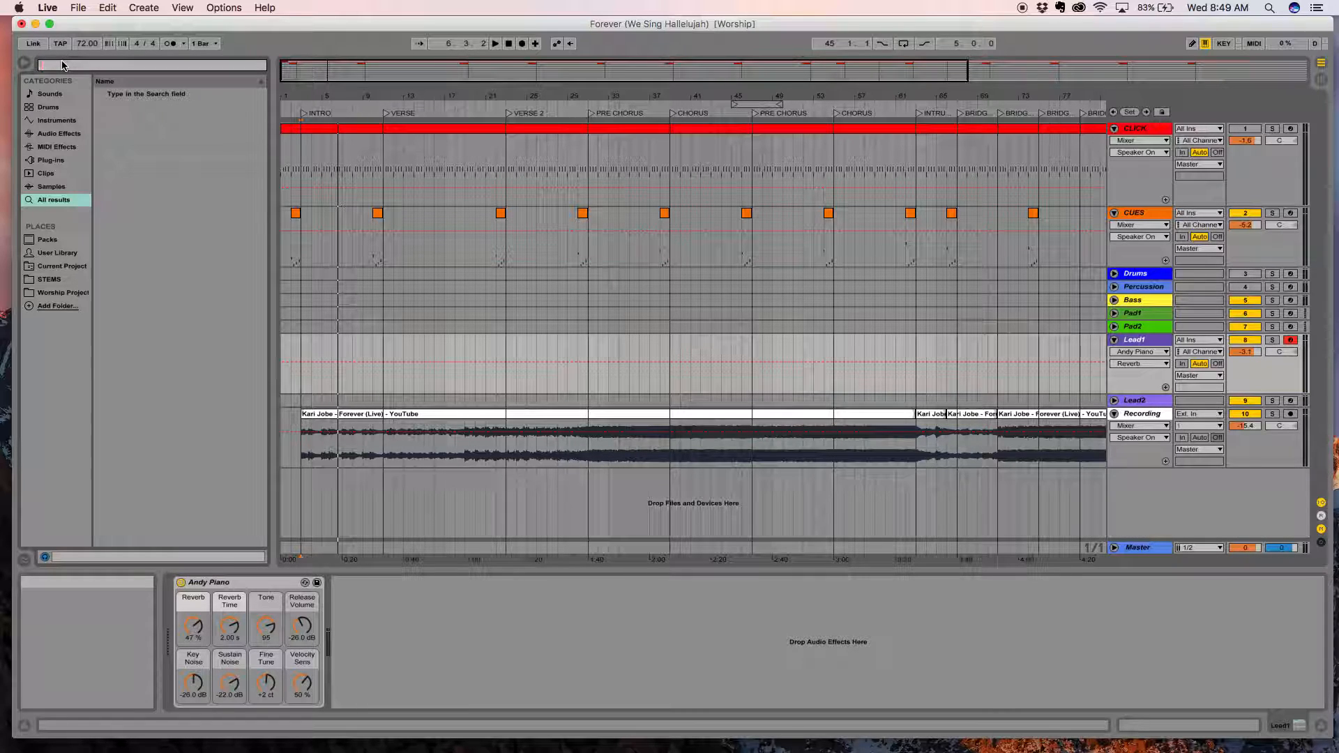
pyautogui.write('Dotted')
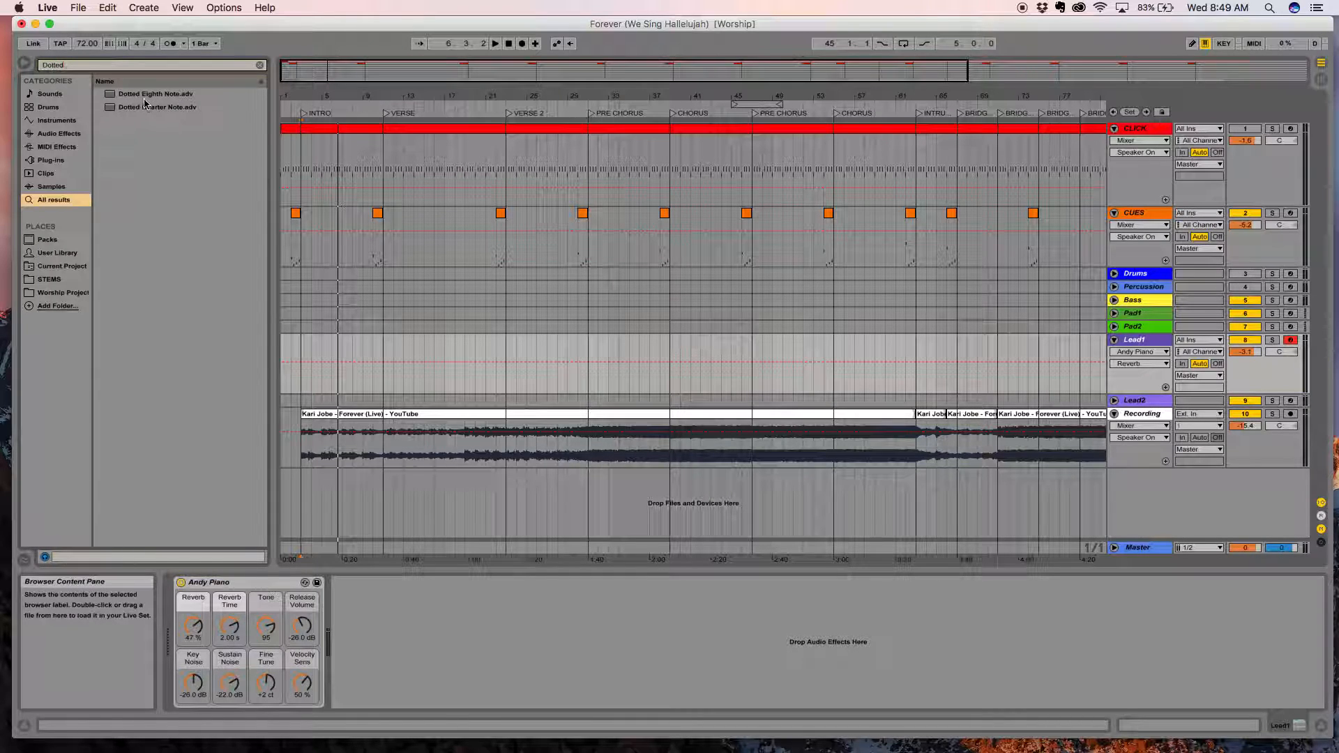
pyautogui.moveTo(147, 96); pyautogui.dragTo(370, 646)
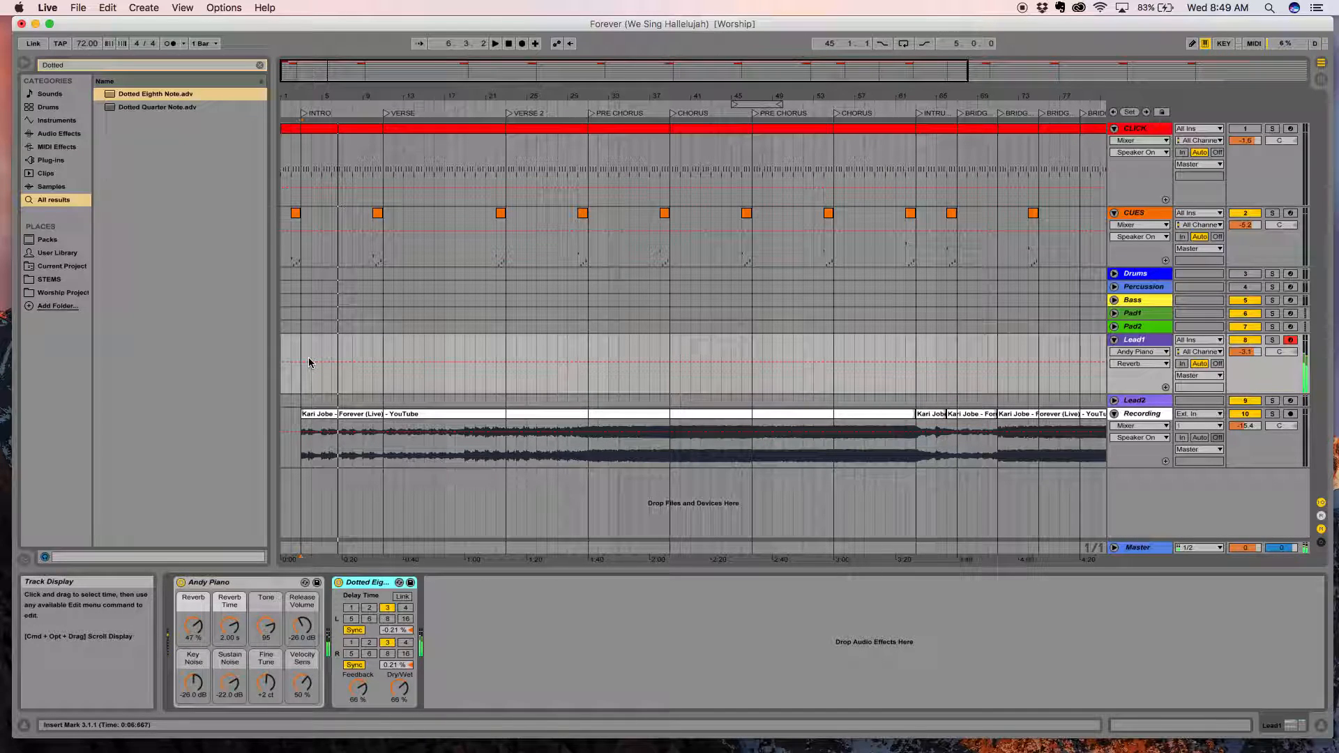
# Set the dotted eighth delay's Feedback to 13 % and its Dry/Wet to 35 %.
pyautogui.moveTo(399, 689); pyautogui.dragTo(357, 723)
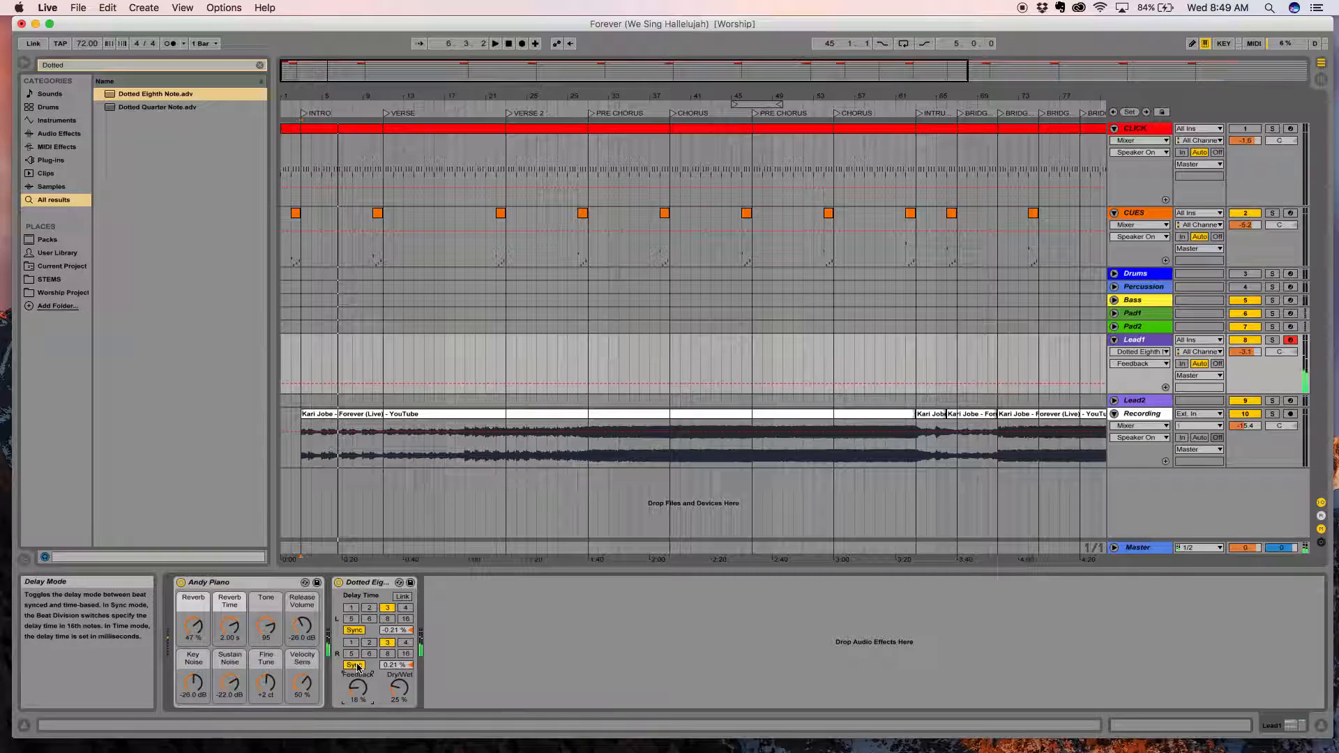
pyautogui.click(399, 688)
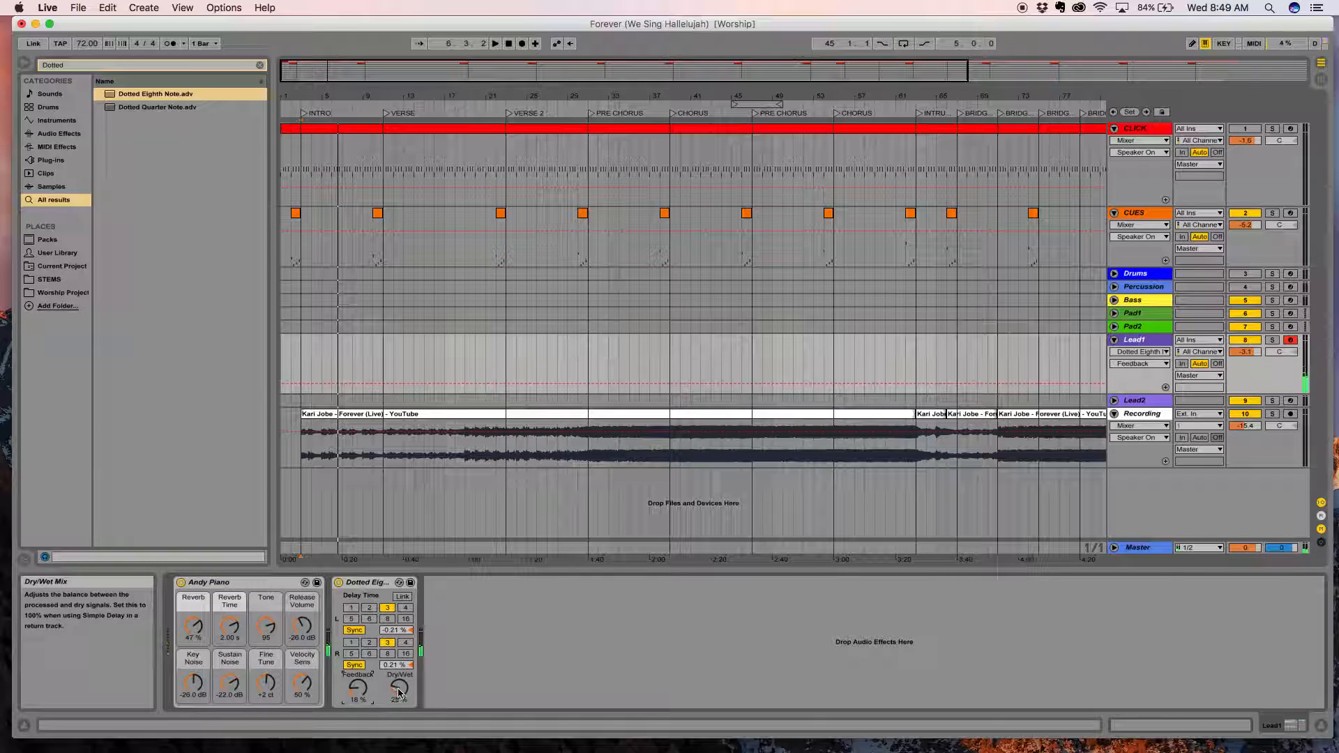
pyautogui.moveTo(399, 688)
pyautogui.mouseDown()
pyautogui.moveTo(356, 693)
pyautogui.moveTo(399, 693)
pyautogui.mouseUp()
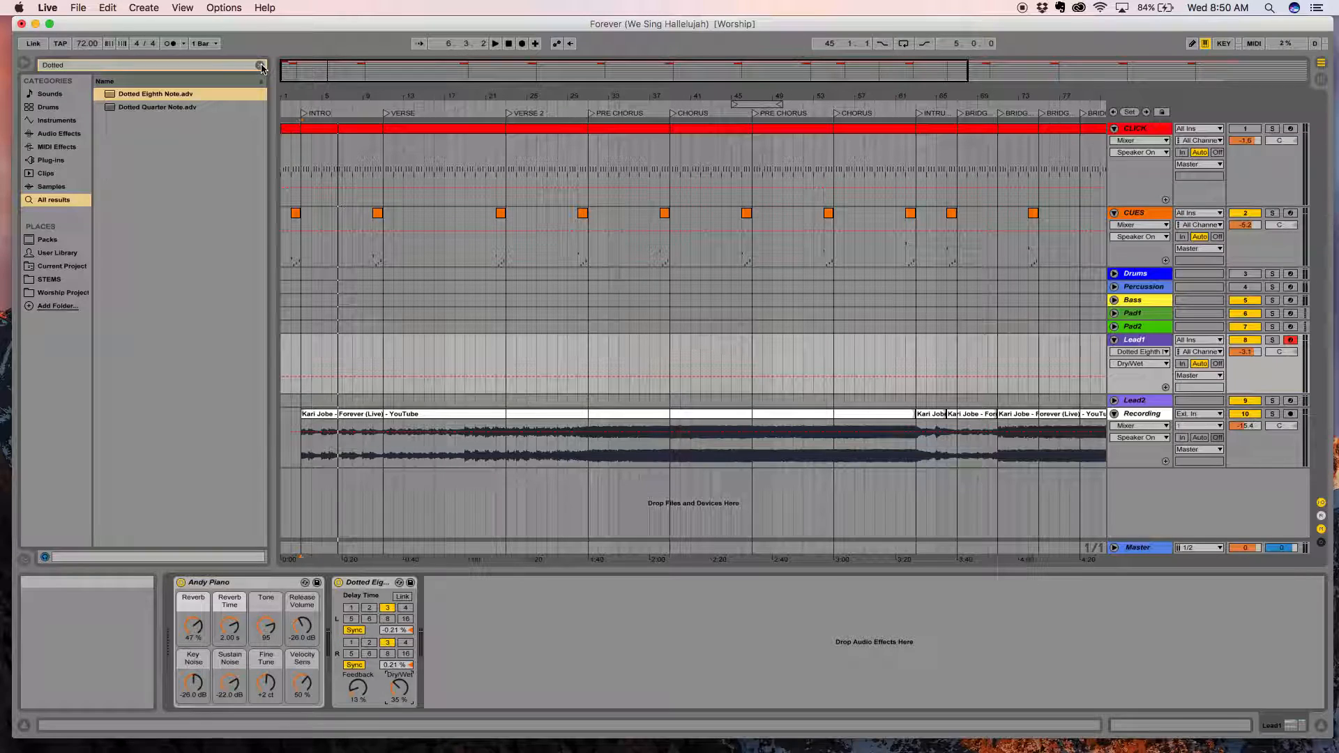
# Search for "eq", add EQ Eight after the delay and place its band 1 low cut at about 49 Hz.
pyautogui.click(194, 65)
pyautogui.press('super+a')
pyautogui.write('eq')
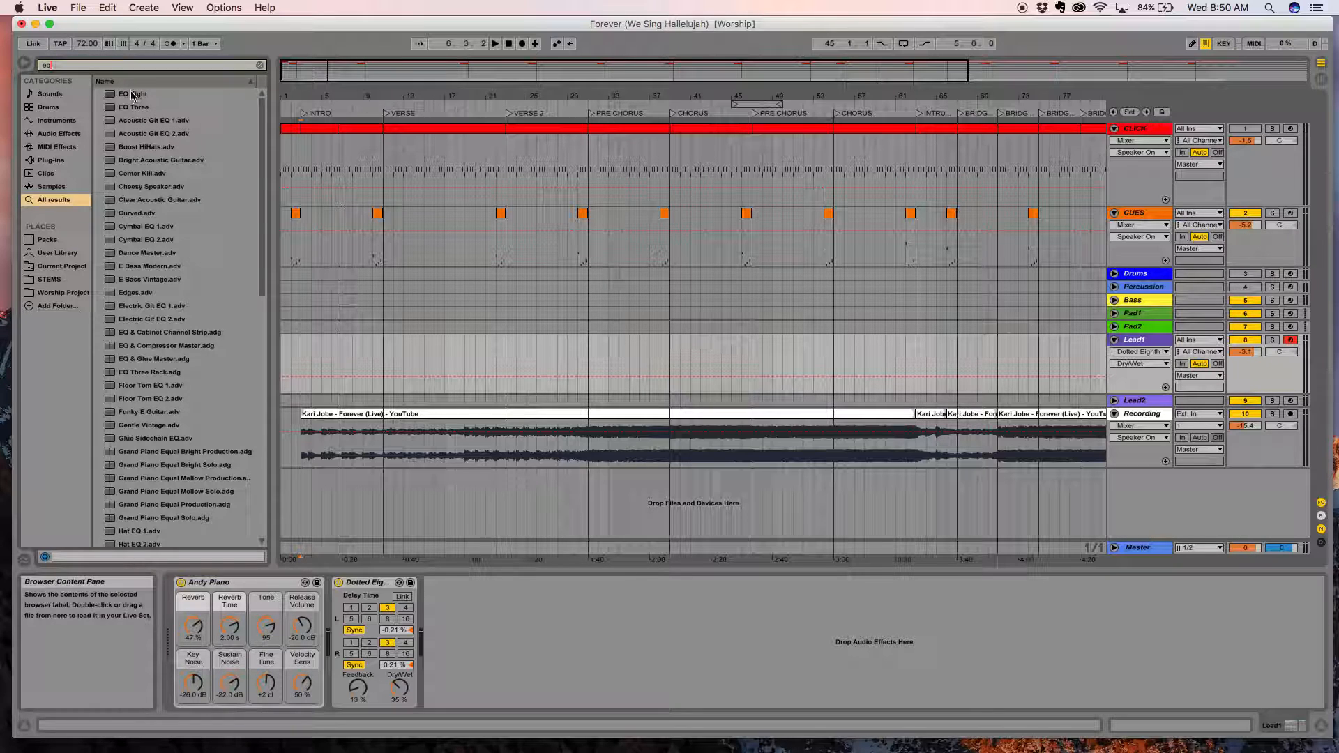
pyautogui.moveTo(124, 94); pyautogui.dragTo(484, 678)
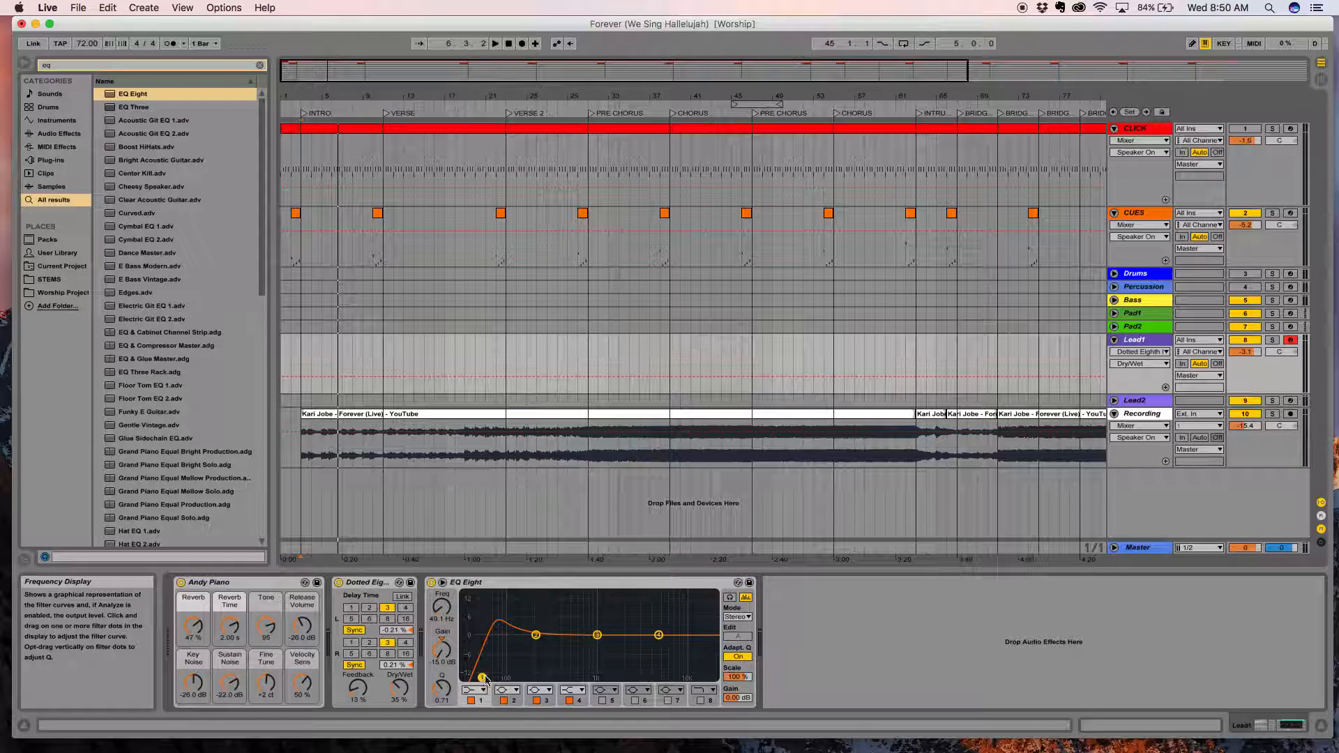
# Shape the EQ curve by lowering band 2, cutting band 3 about 7.3 dB at 259 Hz and boosting band 4 about 11.8 dB at 5.19 kHz.
pyautogui.moveTo(537, 636); pyautogui.dragTo(513, 652)
pyautogui.click(598, 635)
pyautogui.moveTo(597, 636); pyautogui.dragTo(662, 606)
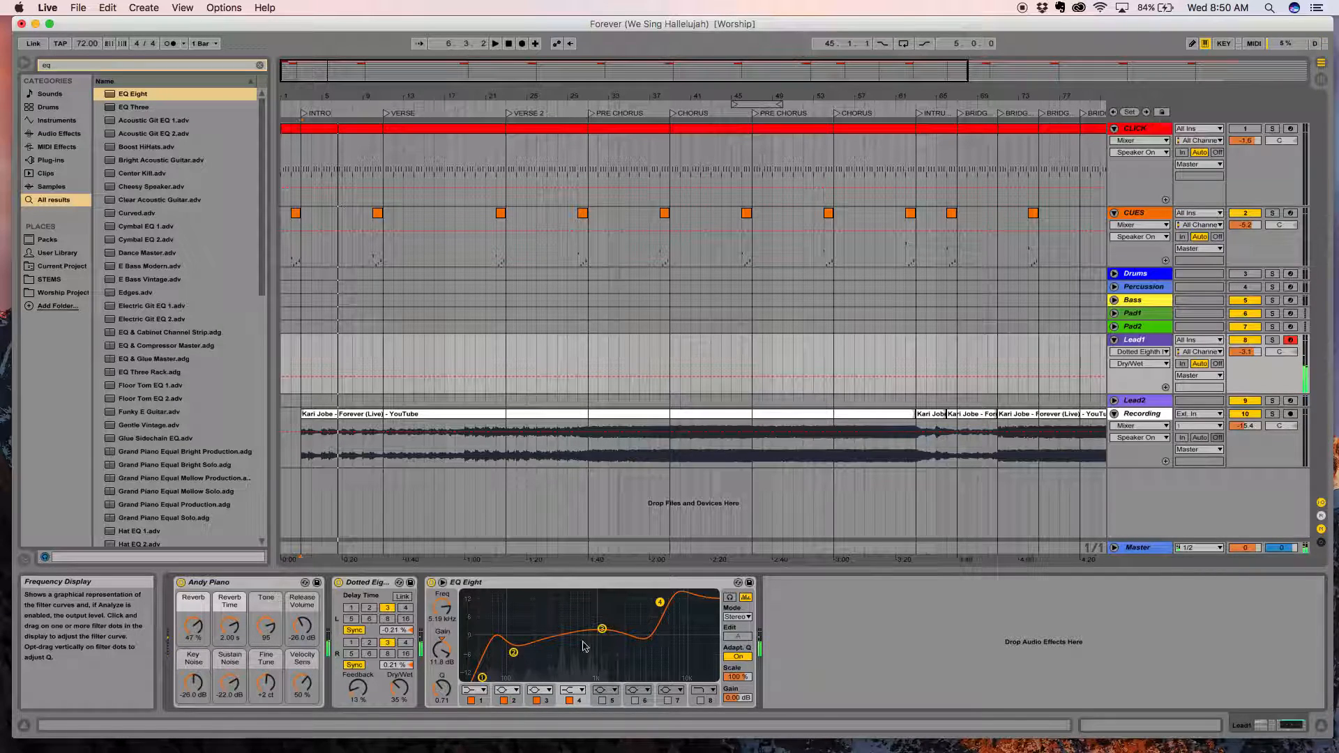
pyautogui.click(603, 630)
pyautogui.moveTo(561, 614); pyautogui.dragTo(537, 612)
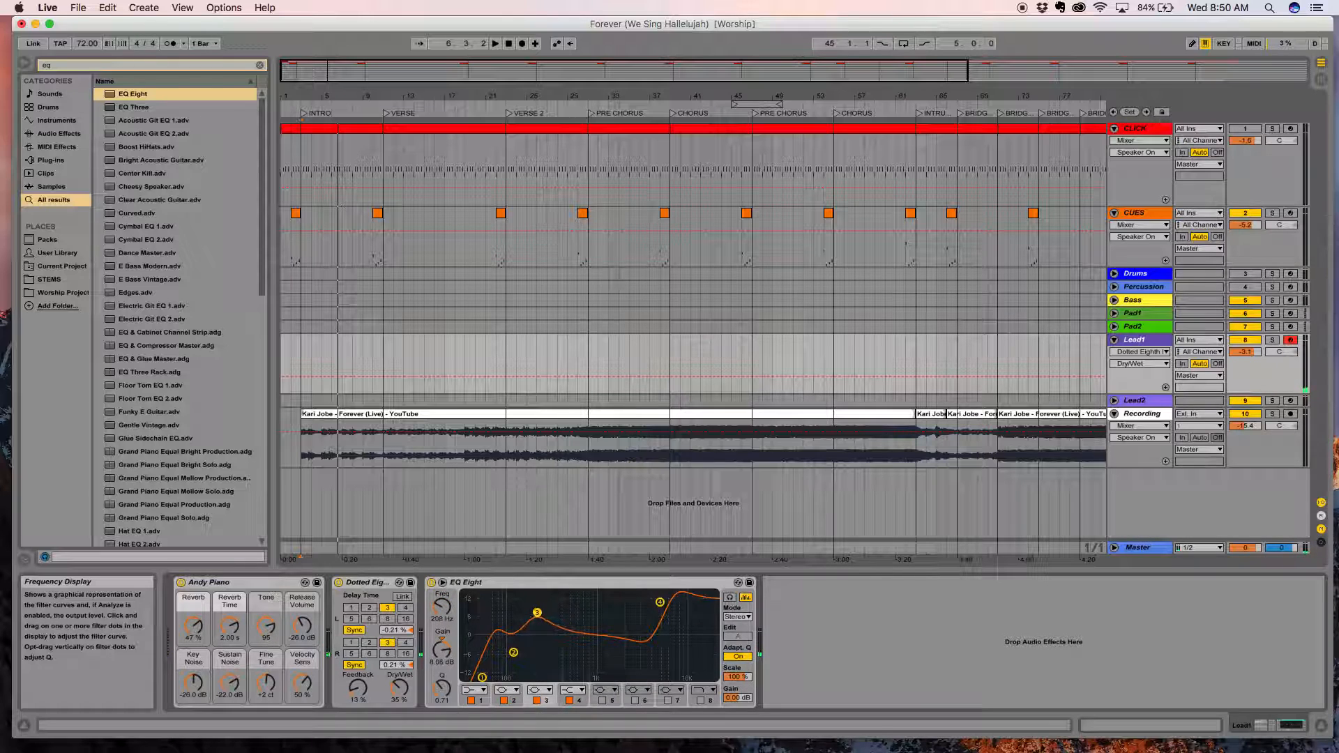
# Enable EQ band 5 with a boost of about 4.6 dB at 1.20 kHz, and bypass and re-enable EQ Eight to compare the sound.
pyautogui.click(602, 700)
pyautogui.moveTo(565, 634); pyautogui.dragTo(598, 622)
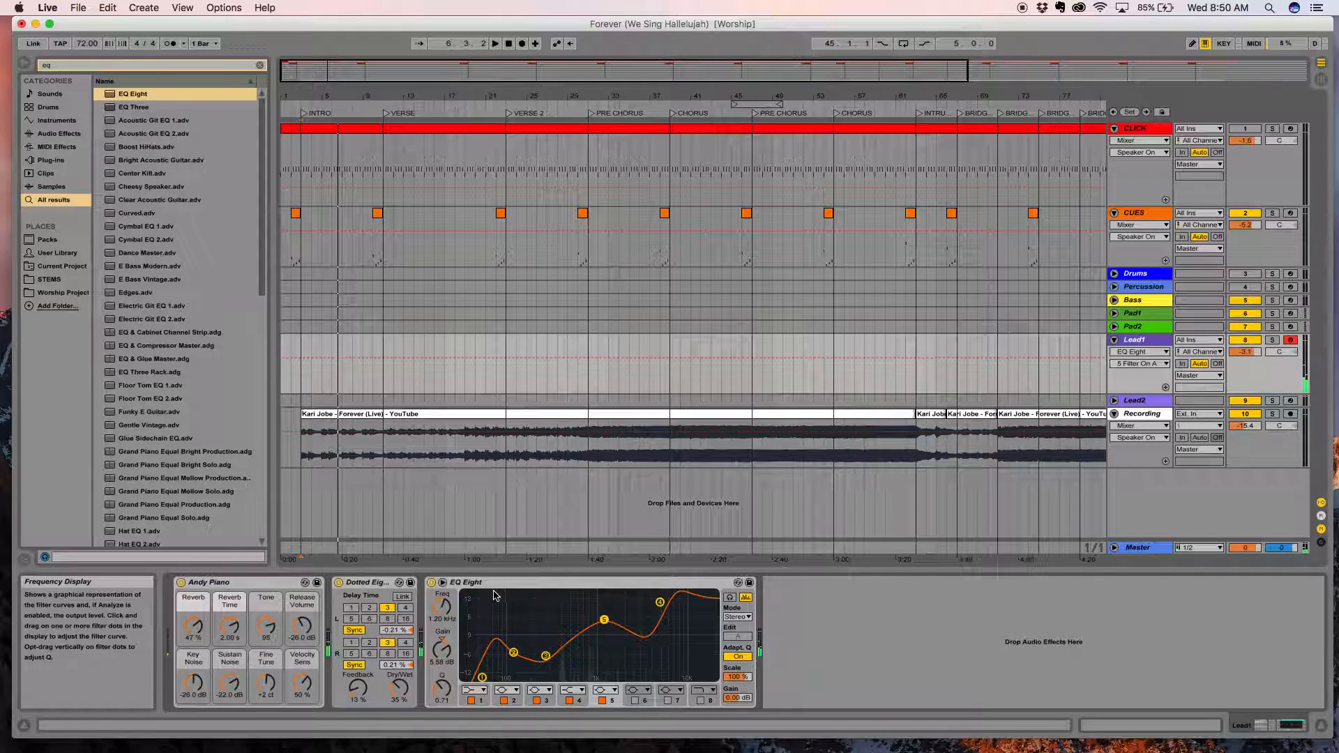
pyautogui.click(431, 582)
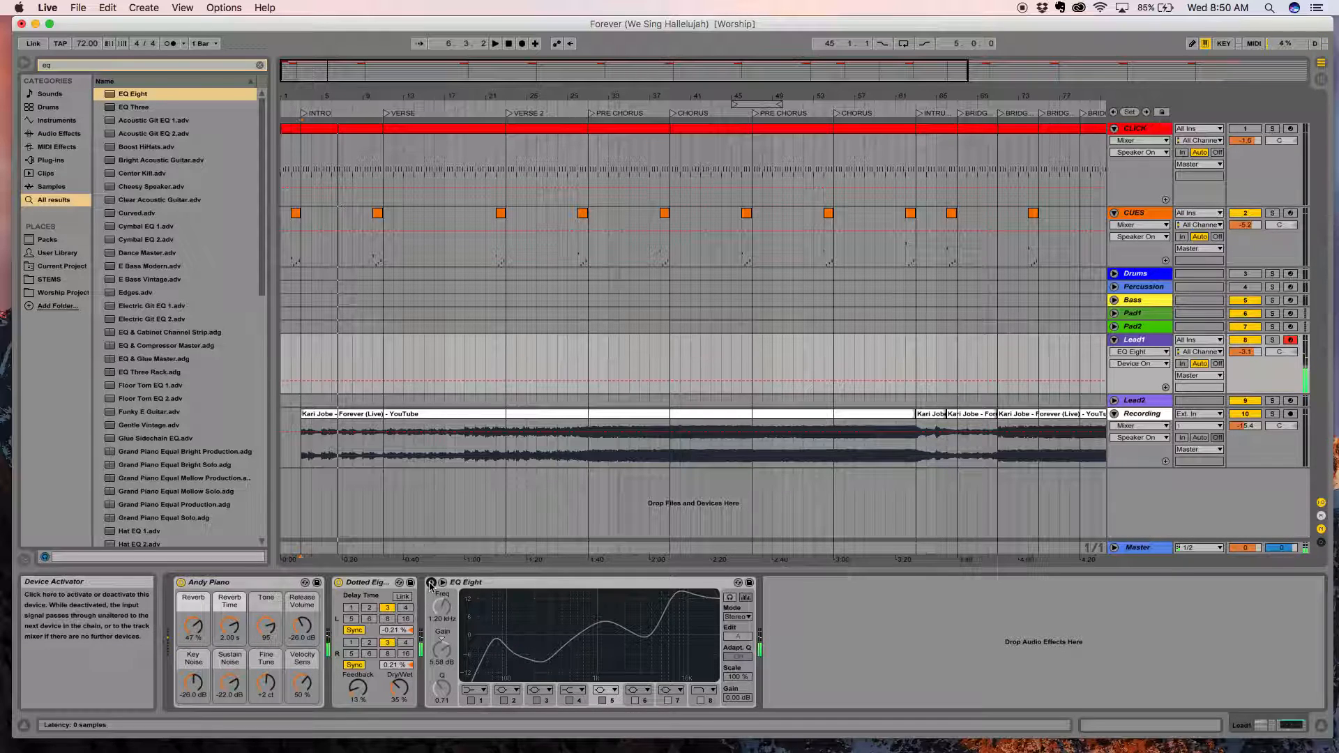
pyautogui.click(432, 583)
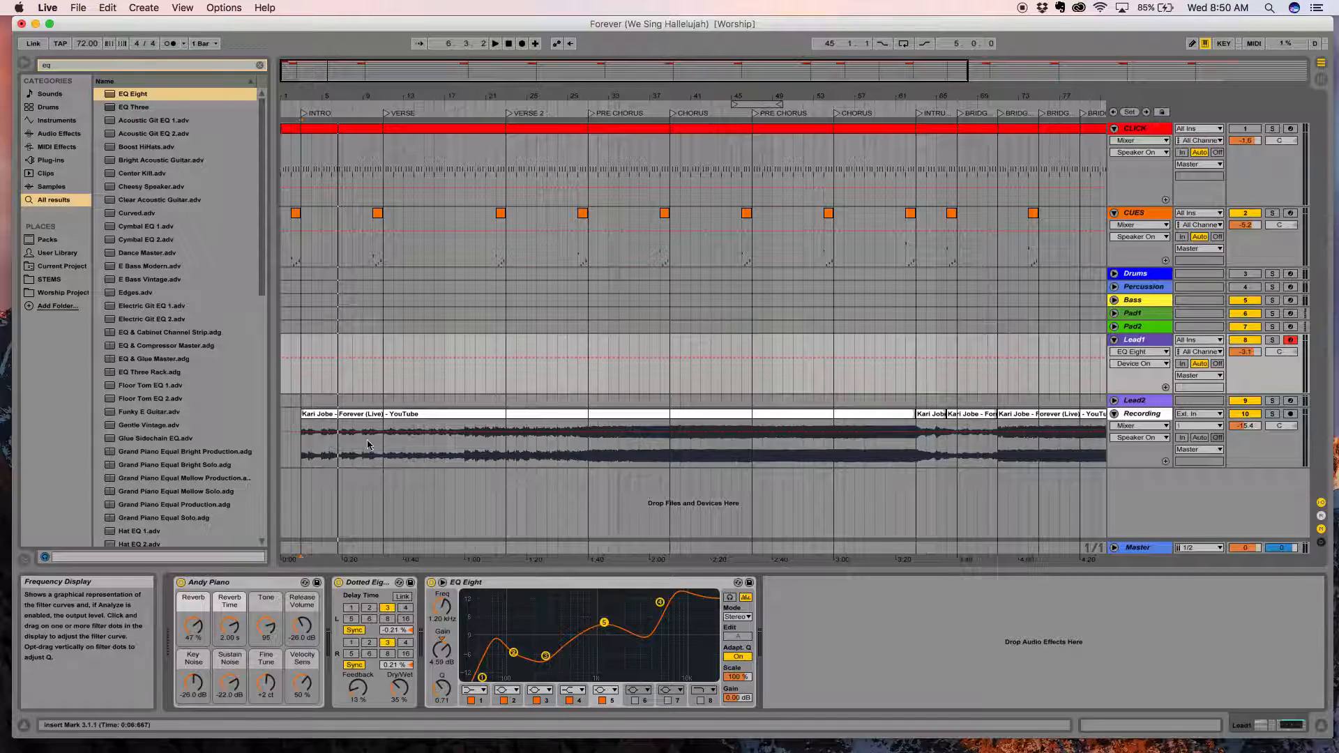
# Record the piano part on Lead1 from the start of the song through the intro, stopping at the VERSE locator.
pyautogui.click(304, 115)
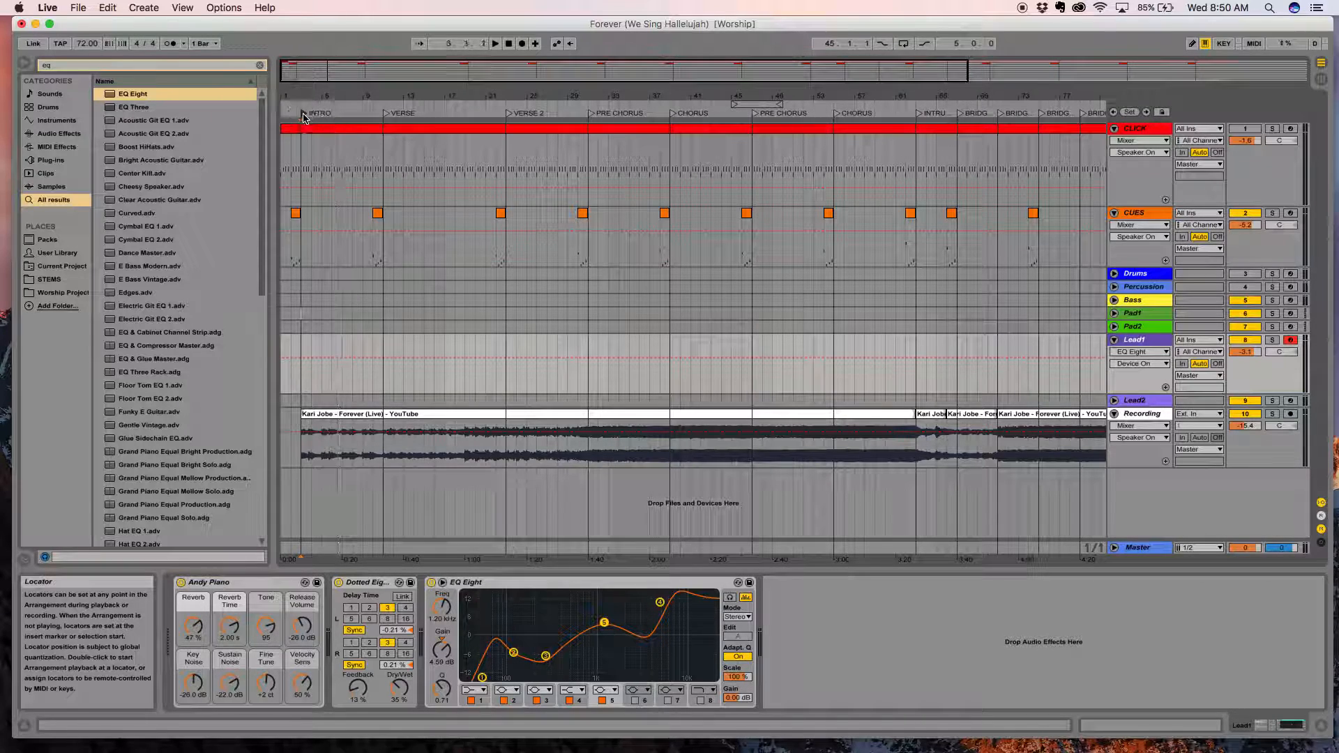
pyautogui.click(508, 43)
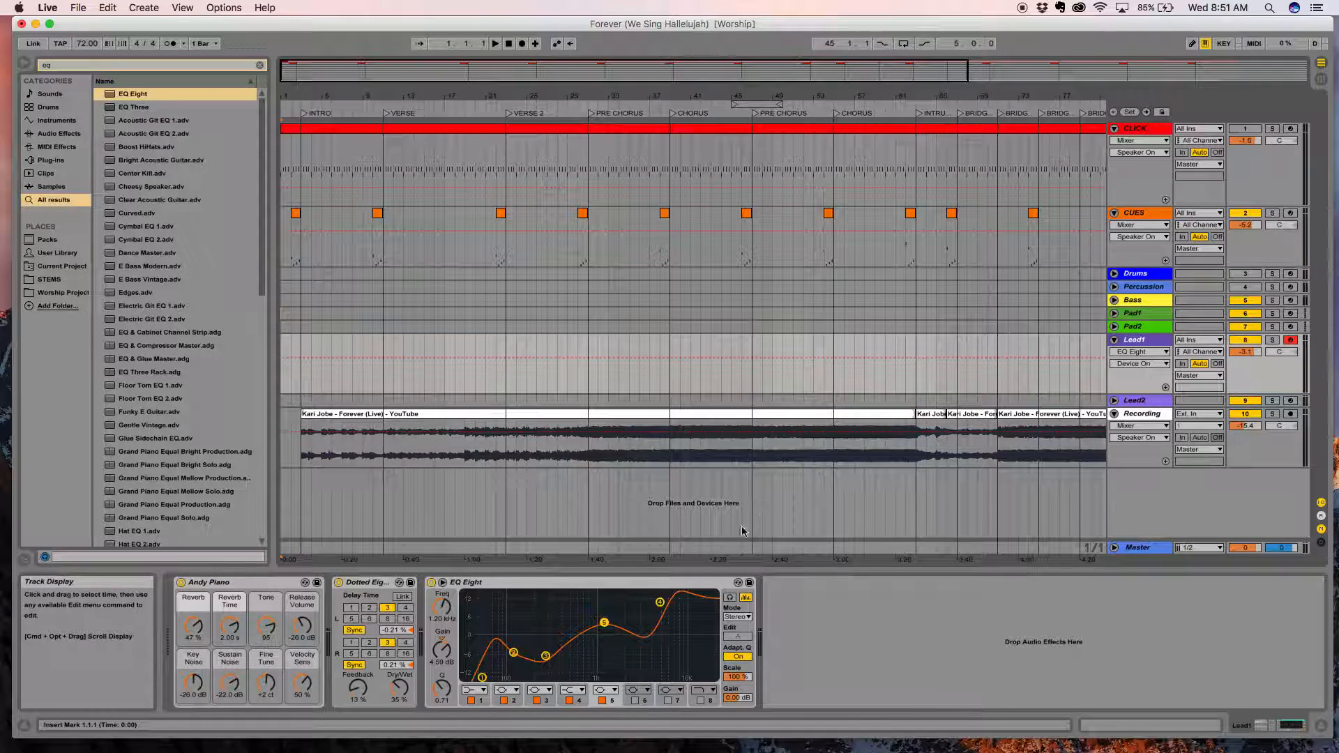
pyautogui.click(523, 44)
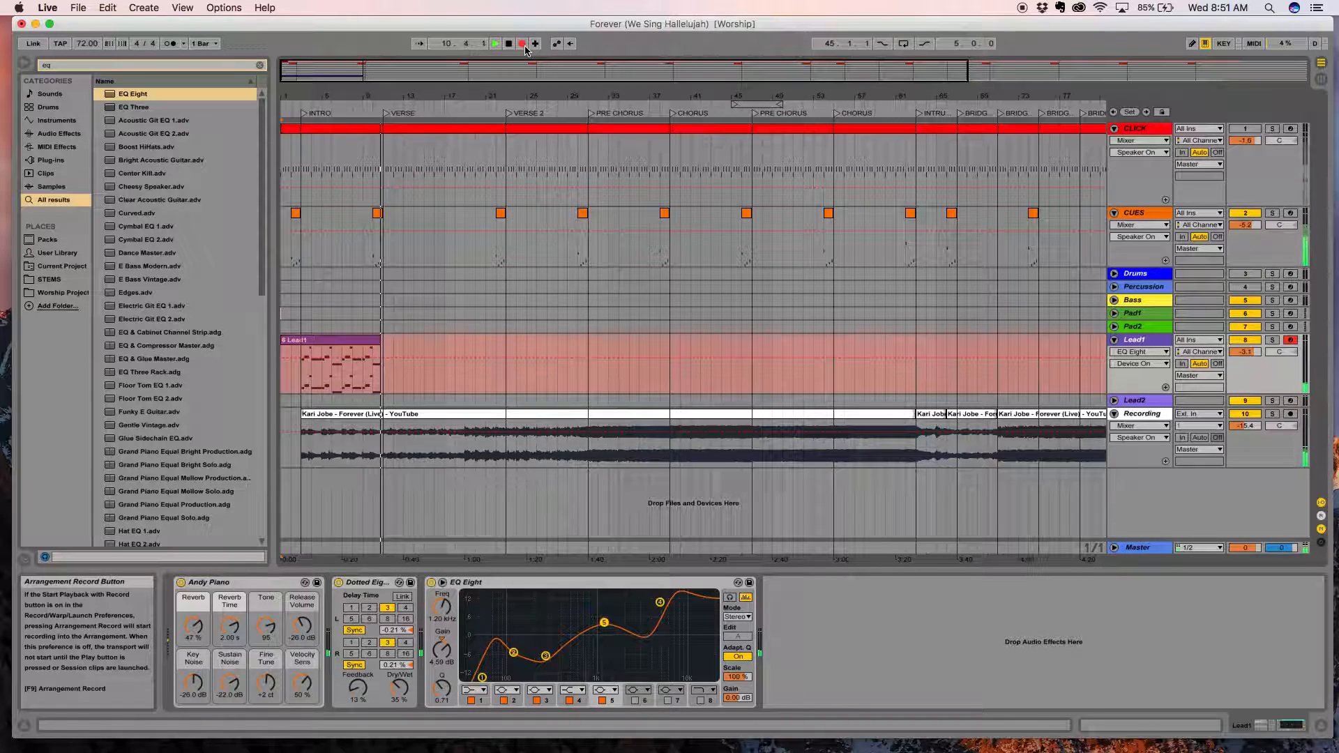
pyautogui.click(524, 45)
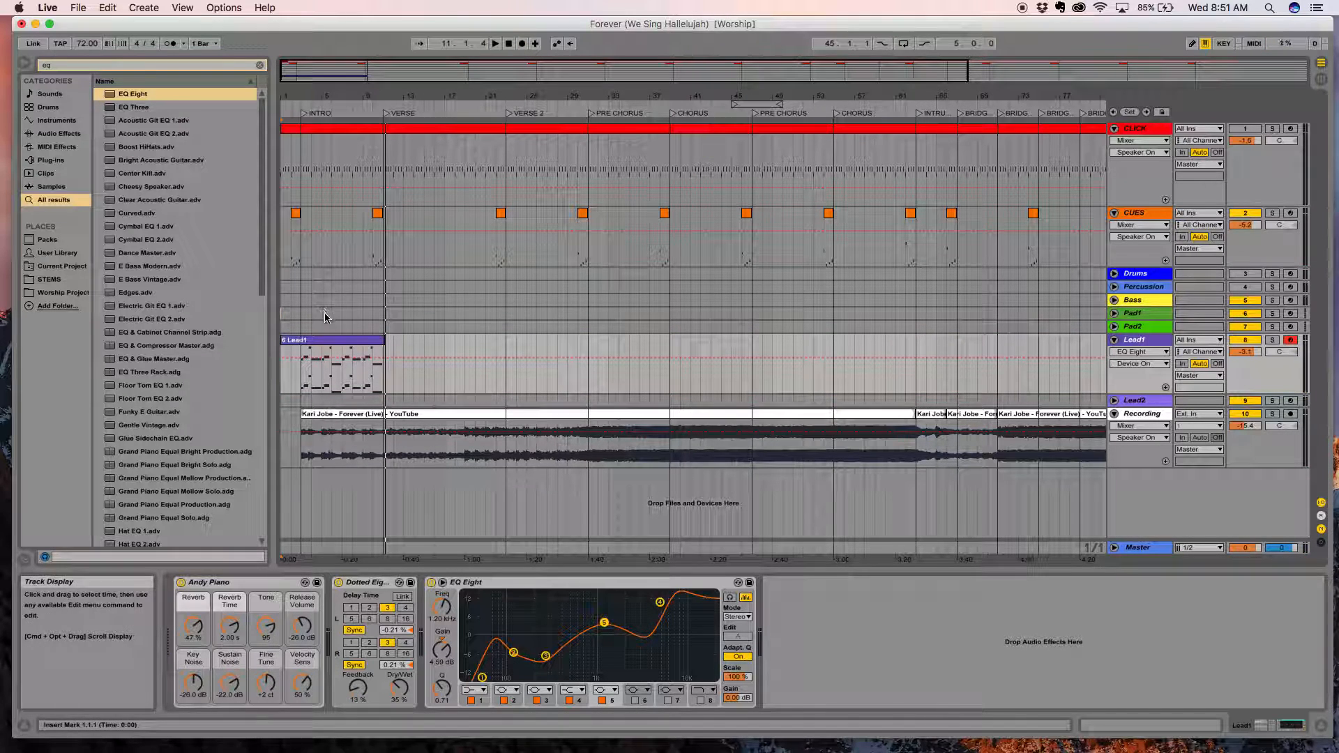
# Inspect the MIDI notes of the recorded Lead1 clip, and switch back to the track's devices.
pyautogui.click(346, 353)
pyautogui.click(1186, 726)
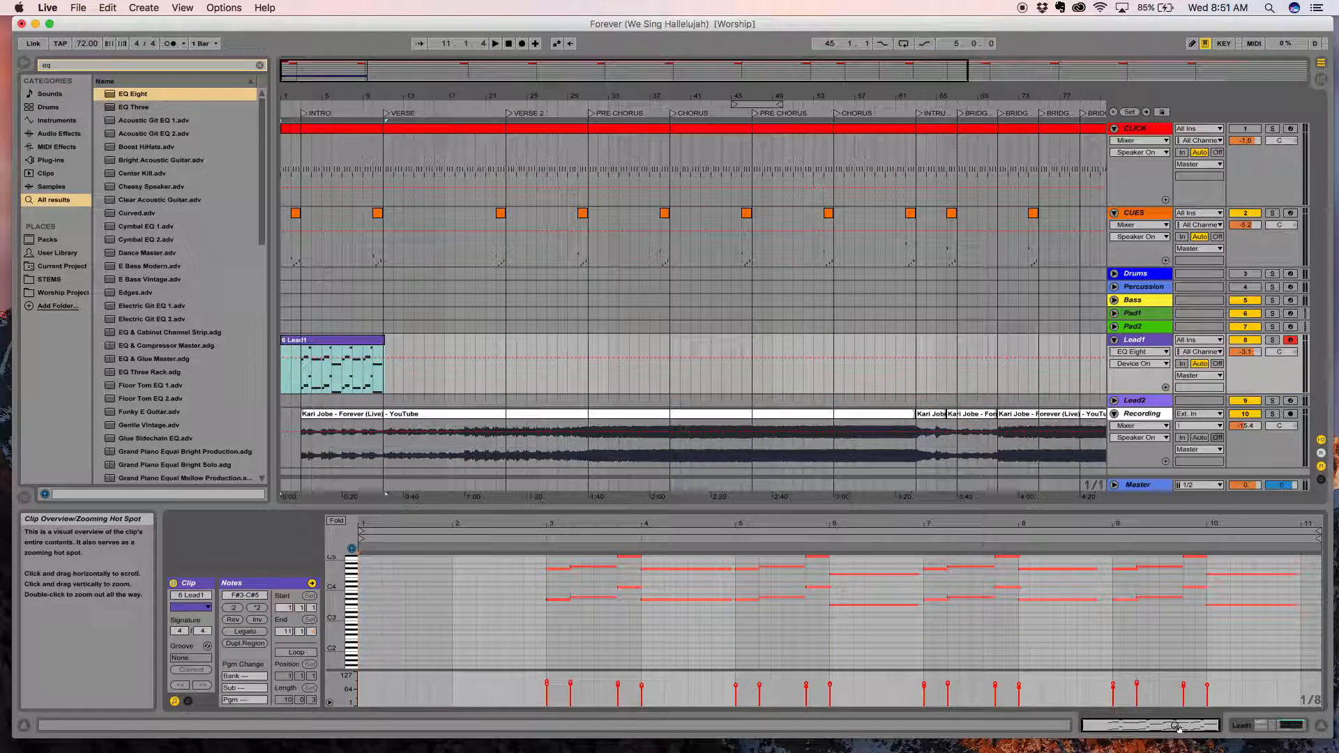
pyautogui.click(309, 374)
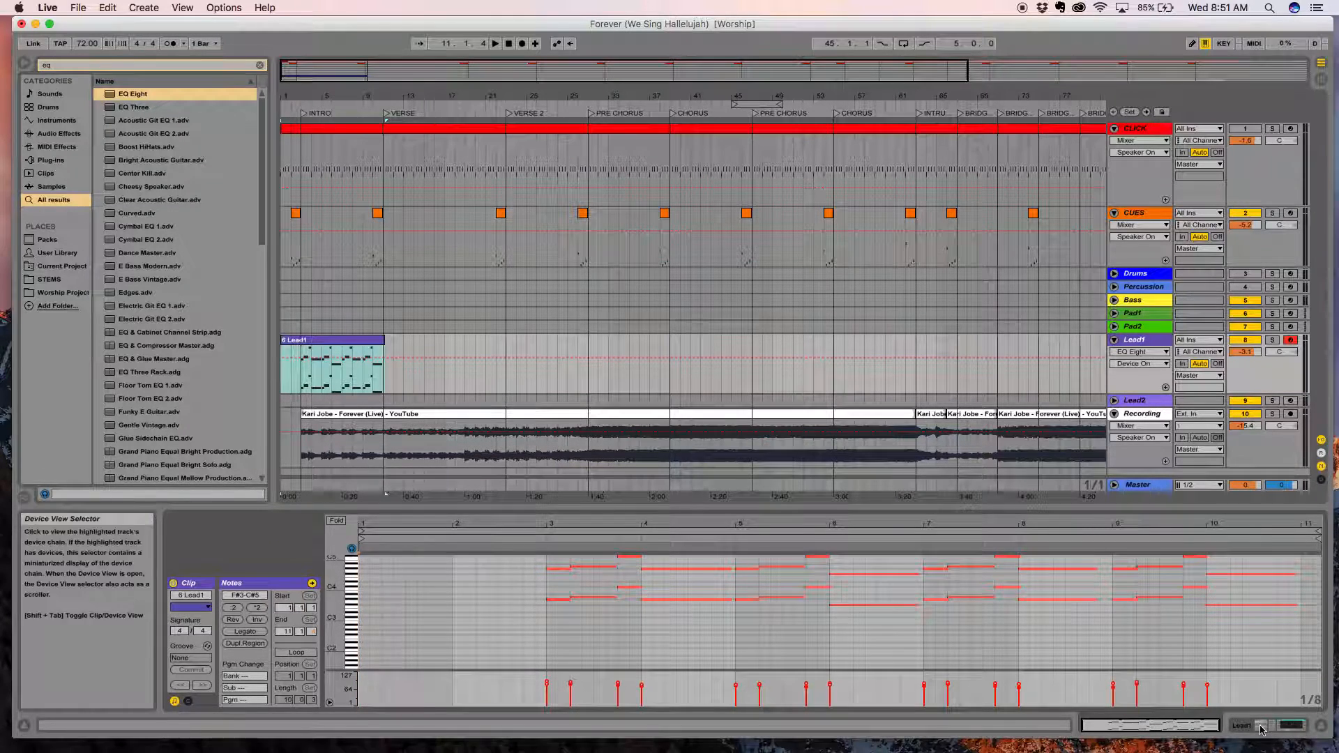
pyautogui.hotkey('shift', 'Tab')
pyautogui.click(329, 351)
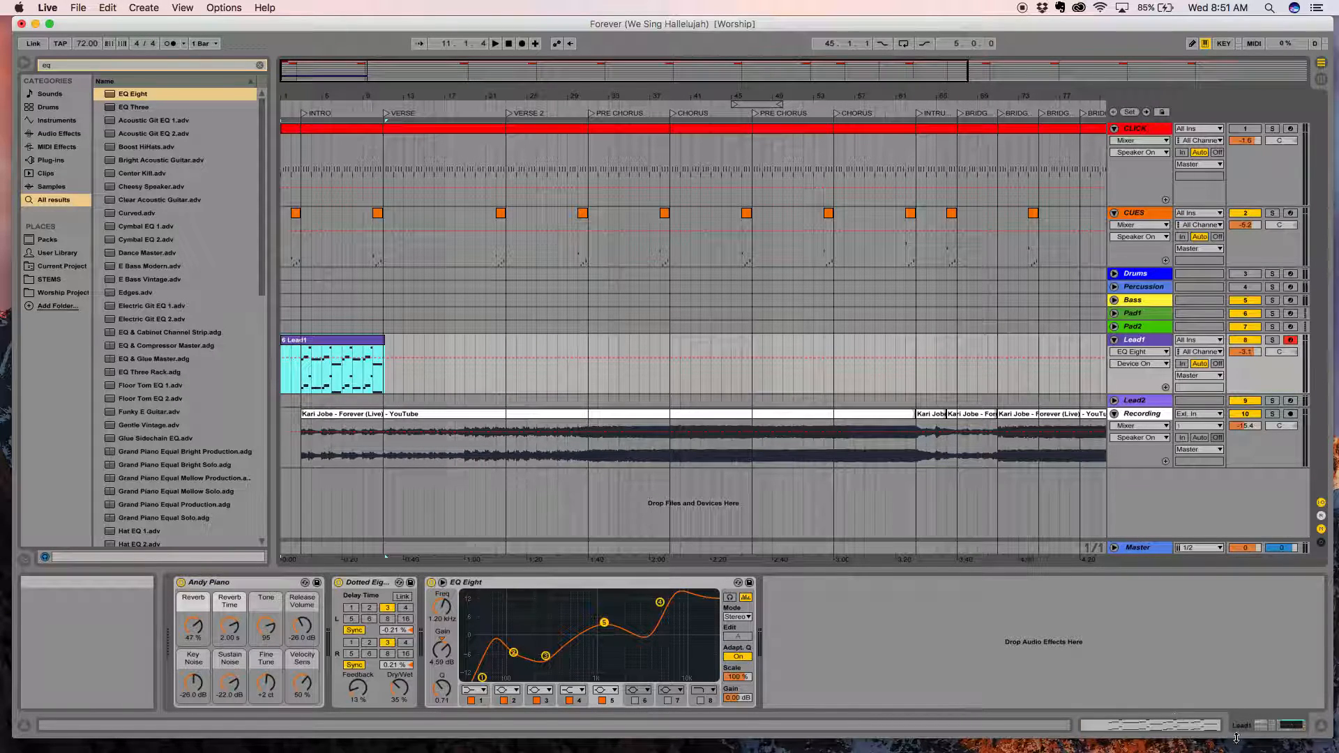
pyautogui.hotkey('shift', 'Tab')
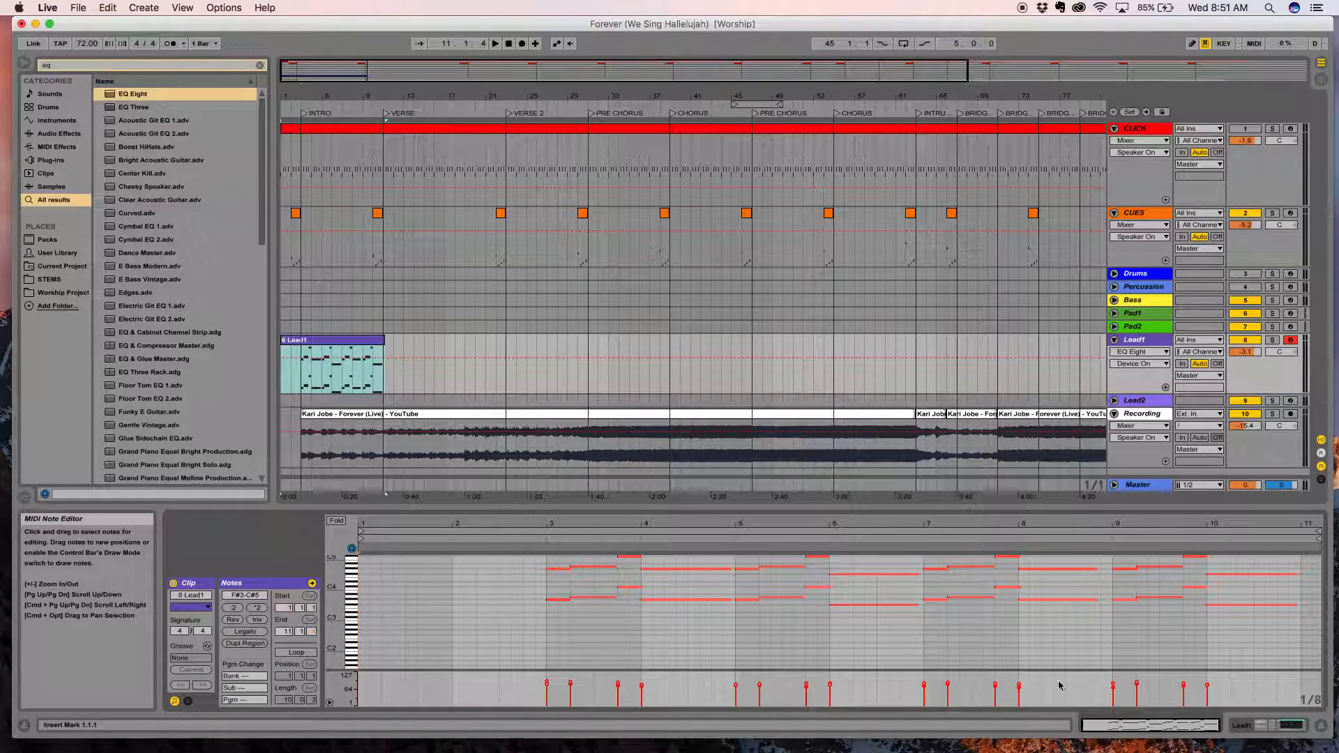
pyautogui.click(1291, 726)
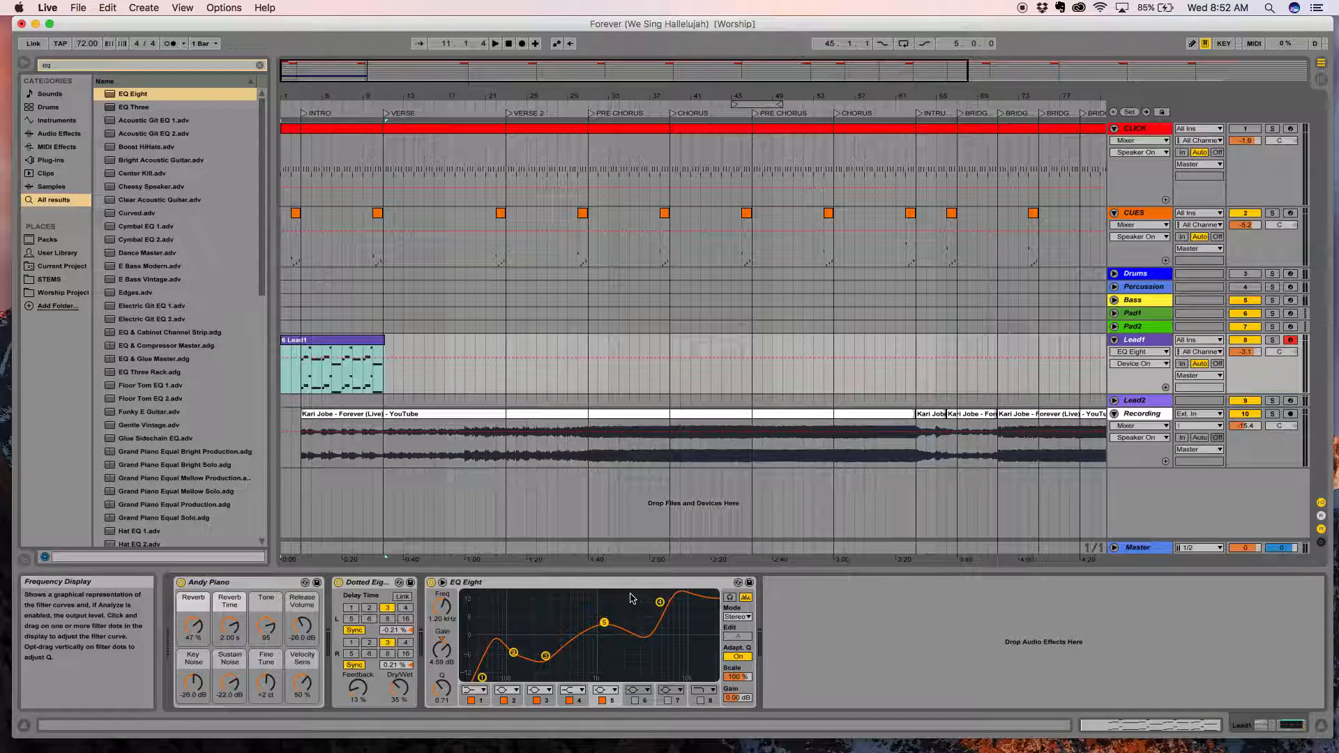
# Move EQ band 5 to about 4.3 dB at 1.10 kHz, set the delay's Dry/Wet to 26 %, and play the recorded part from INTRO.
pyautogui.moveTo(606, 624); pyautogui.dragTo(600, 623)
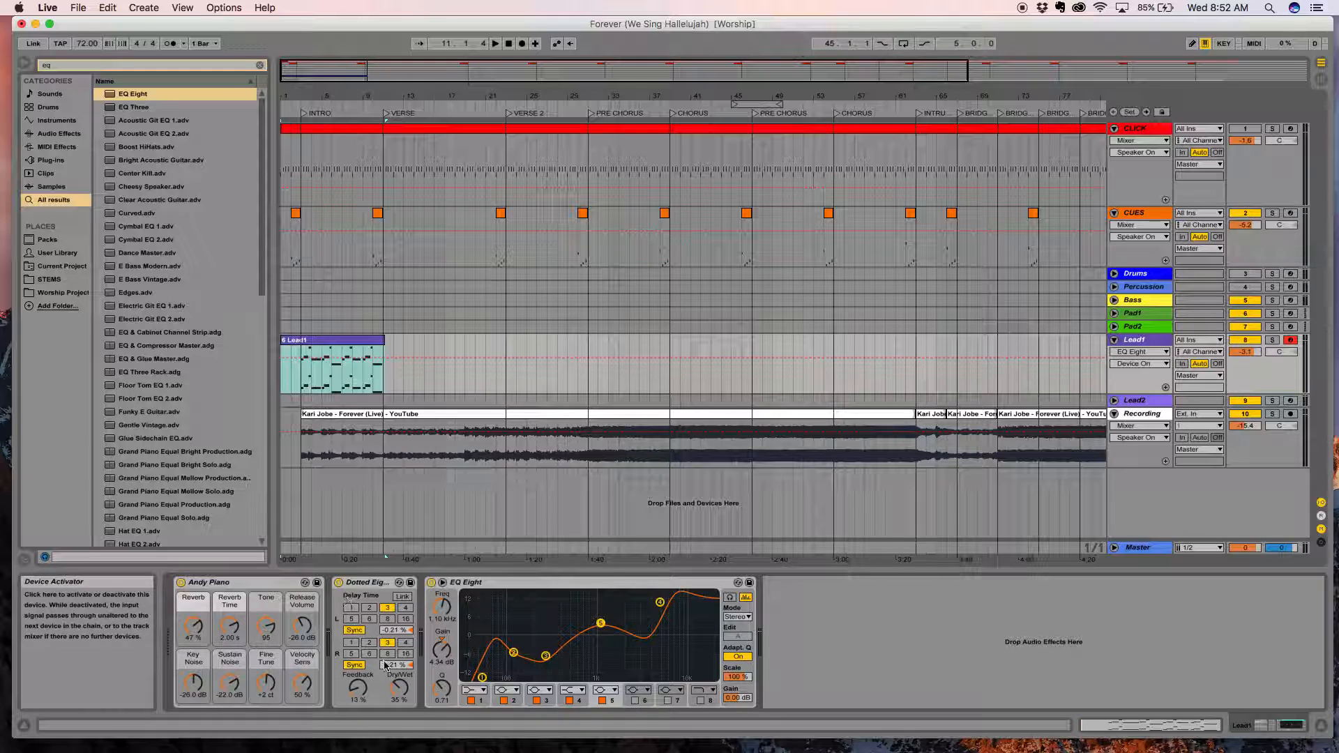
pyautogui.moveTo(399, 689); pyautogui.dragTo(399, 697)
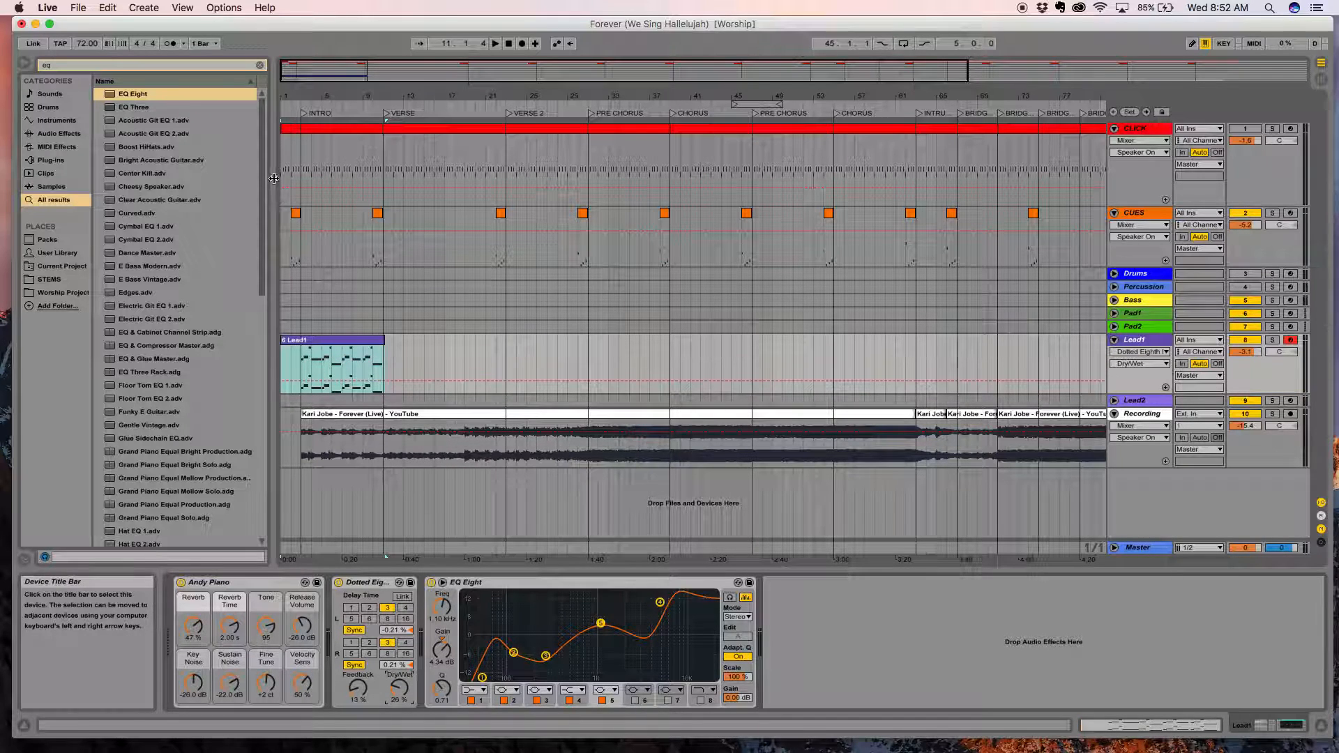
pyautogui.doubleClick(312, 106)
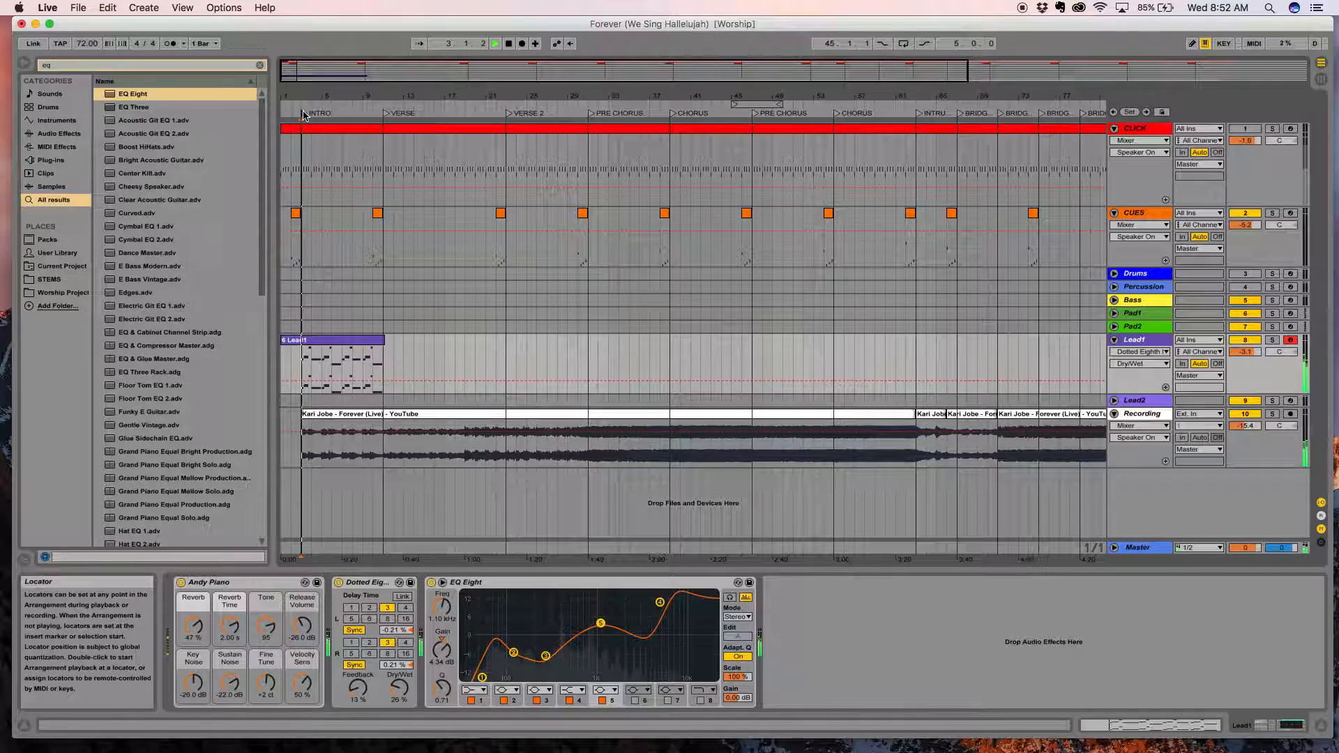
# Set the delay's Dry/Wet to 17 % and mute the Recording track.
pyautogui.moveTo(399, 689); pyautogui.dragTo(399, 695)
pyautogui.click(1241, 417)
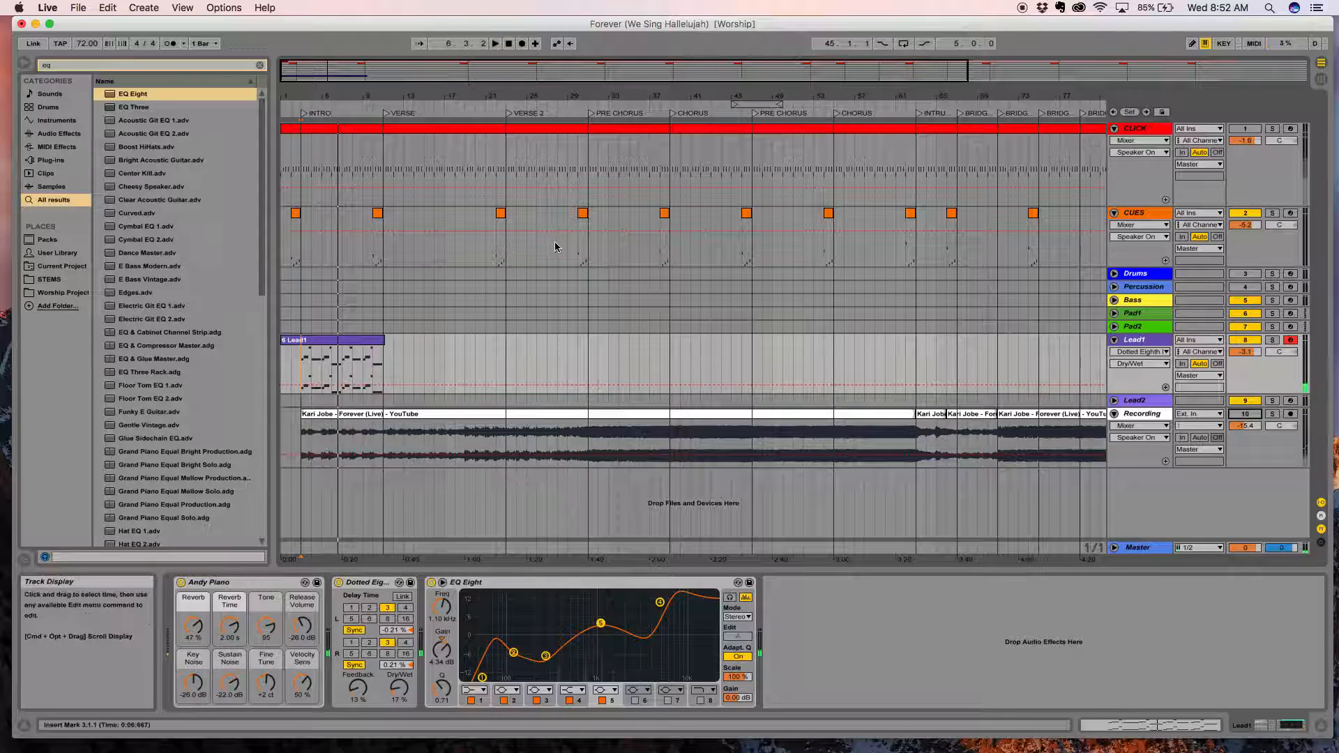
# Open the recorded Lead1 clip in the MIDI note editor and enlarge the editor to show more of the note range.
pyautogui.click(321, 341)
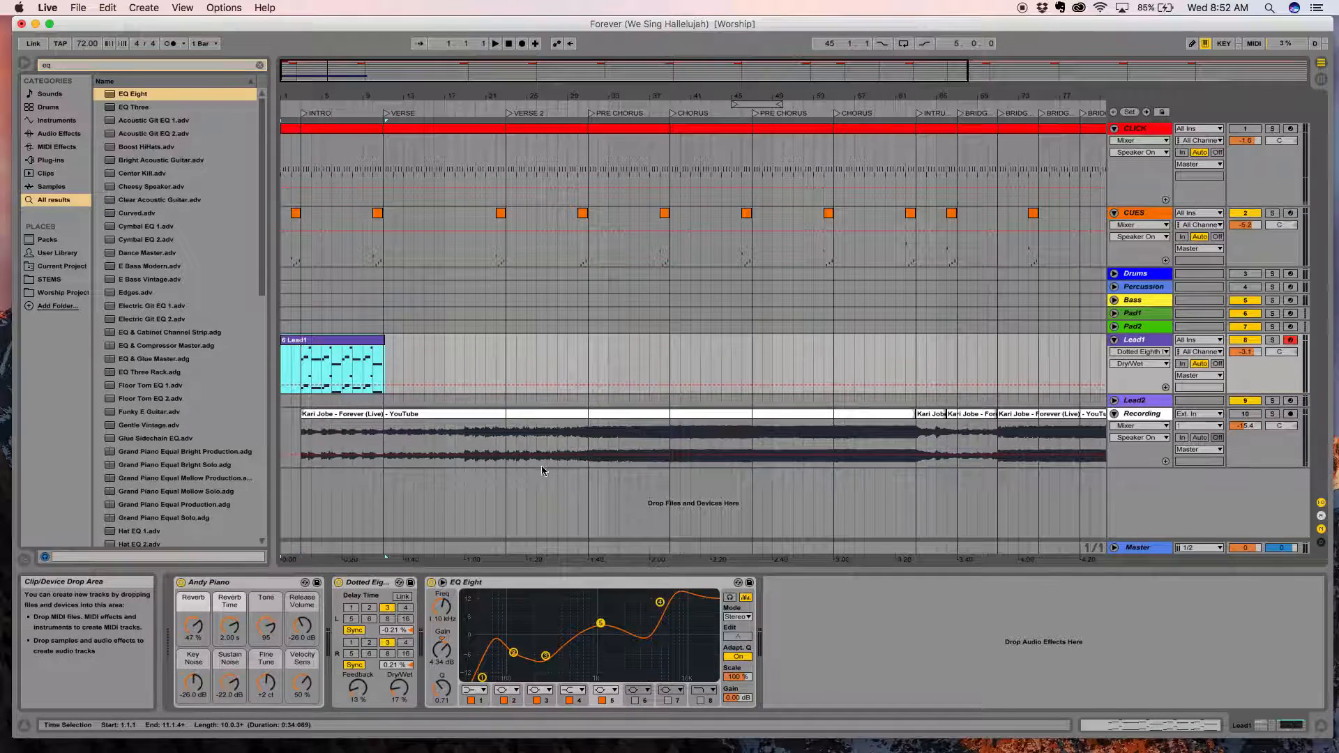
pyautogui.click(1175, 726)
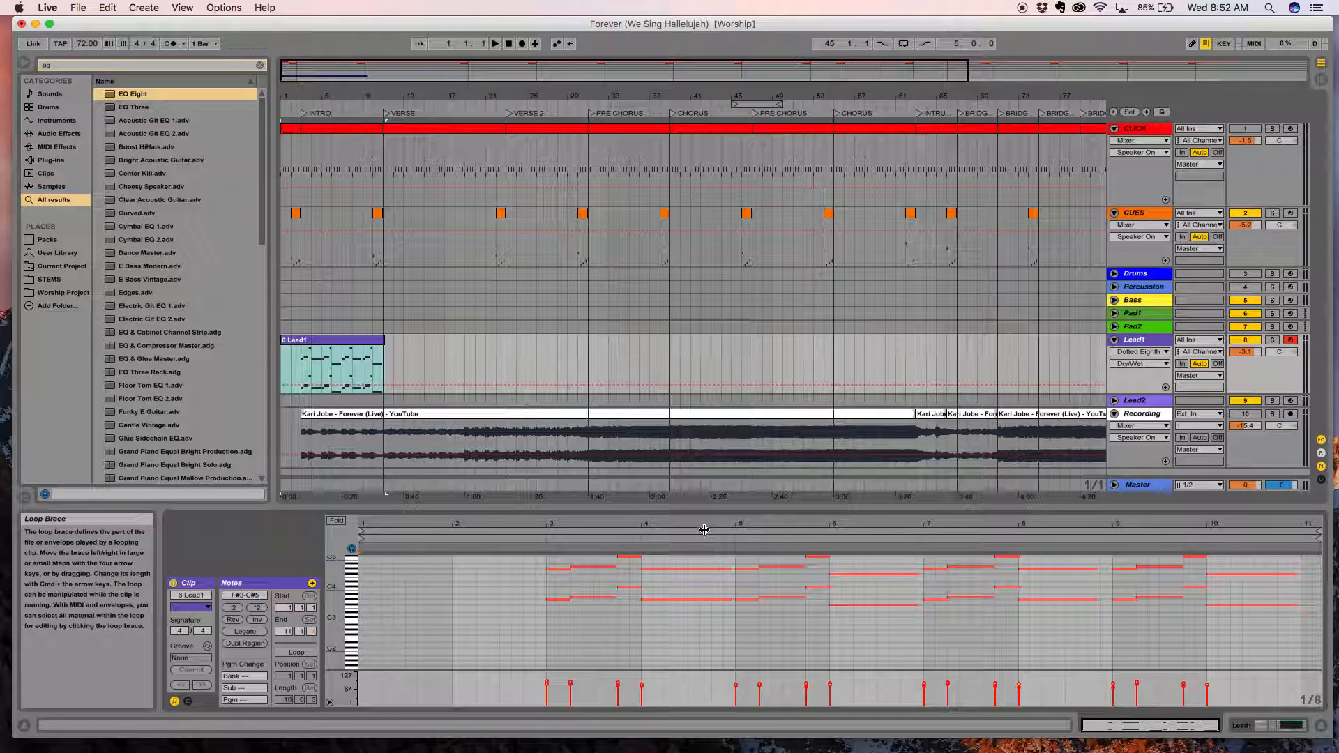
pyautogui.moveTo(713, 517); pyautogui.dragTo(711, 437)
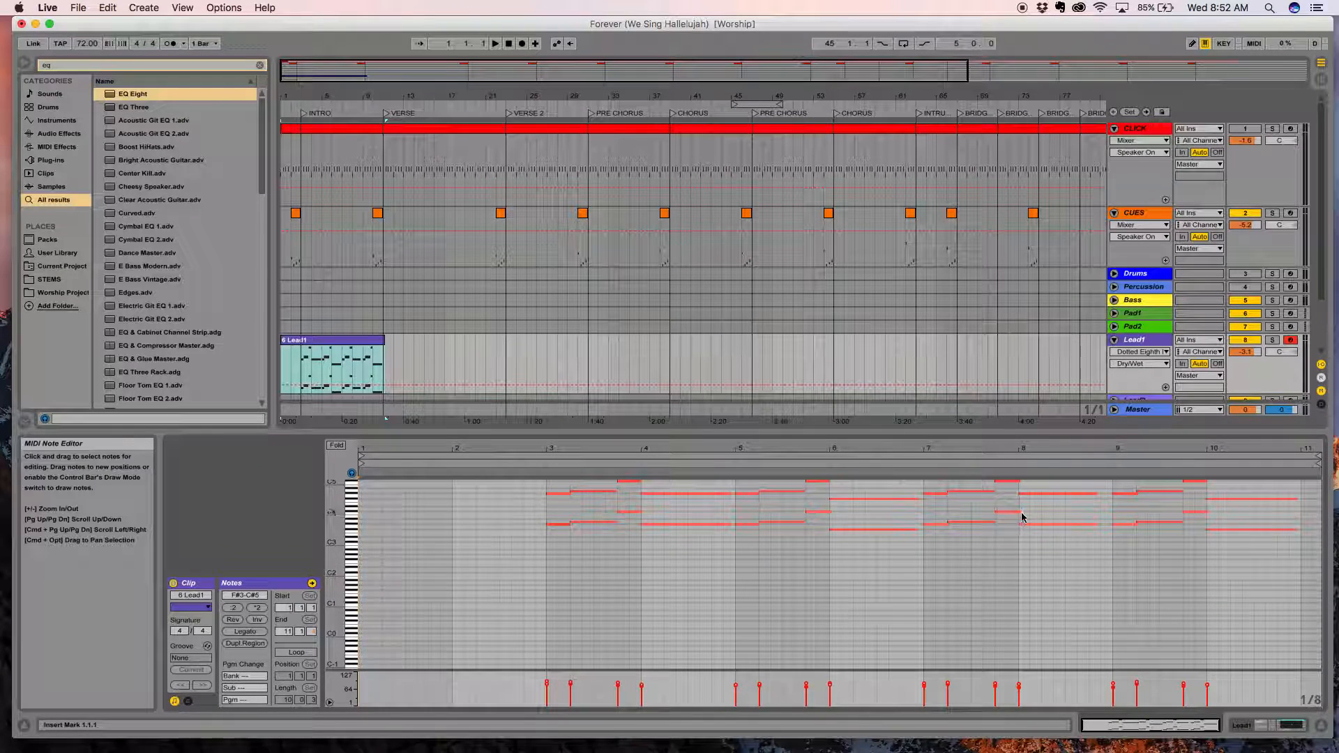
# Try moving the A4 note in bar 3 of the Lead1 clip down in pitch.
pyautogui.click(593, 493)
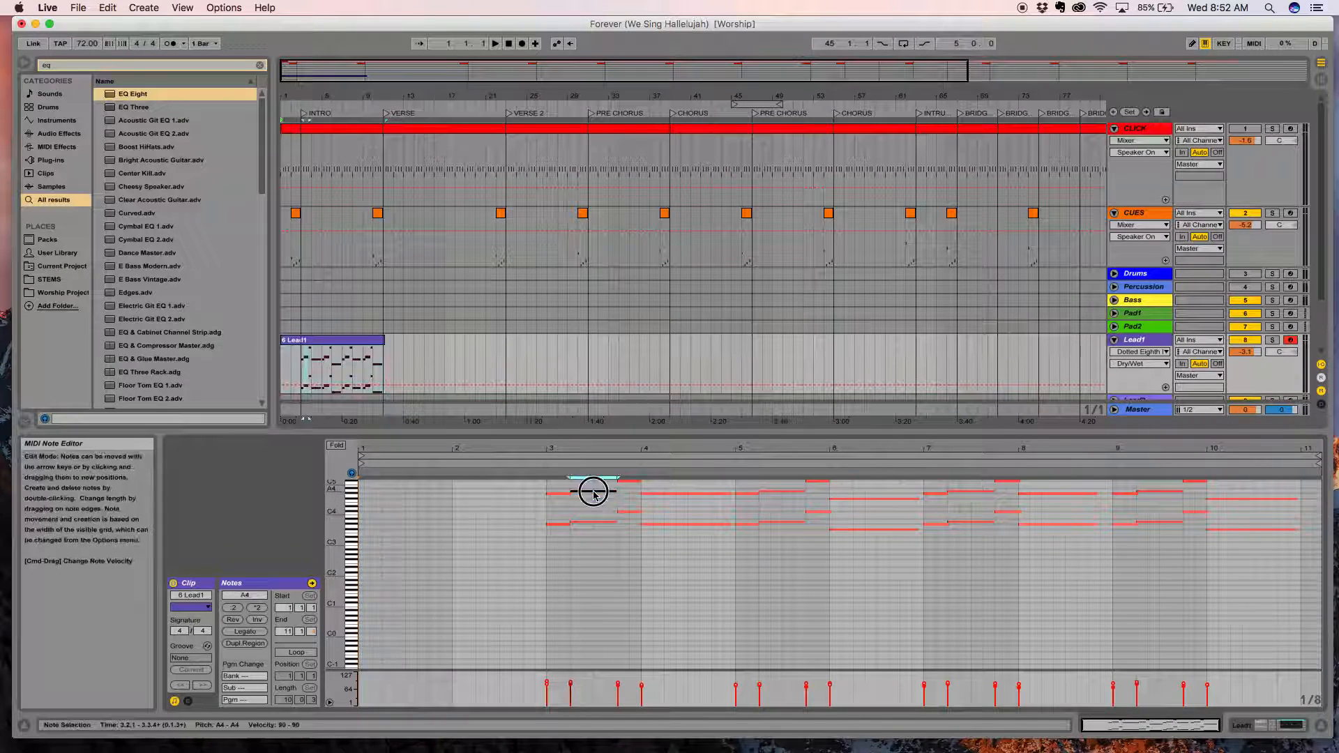
pyautogui.moveTo(594, 493); pyautogui.dragTo(596, 497)
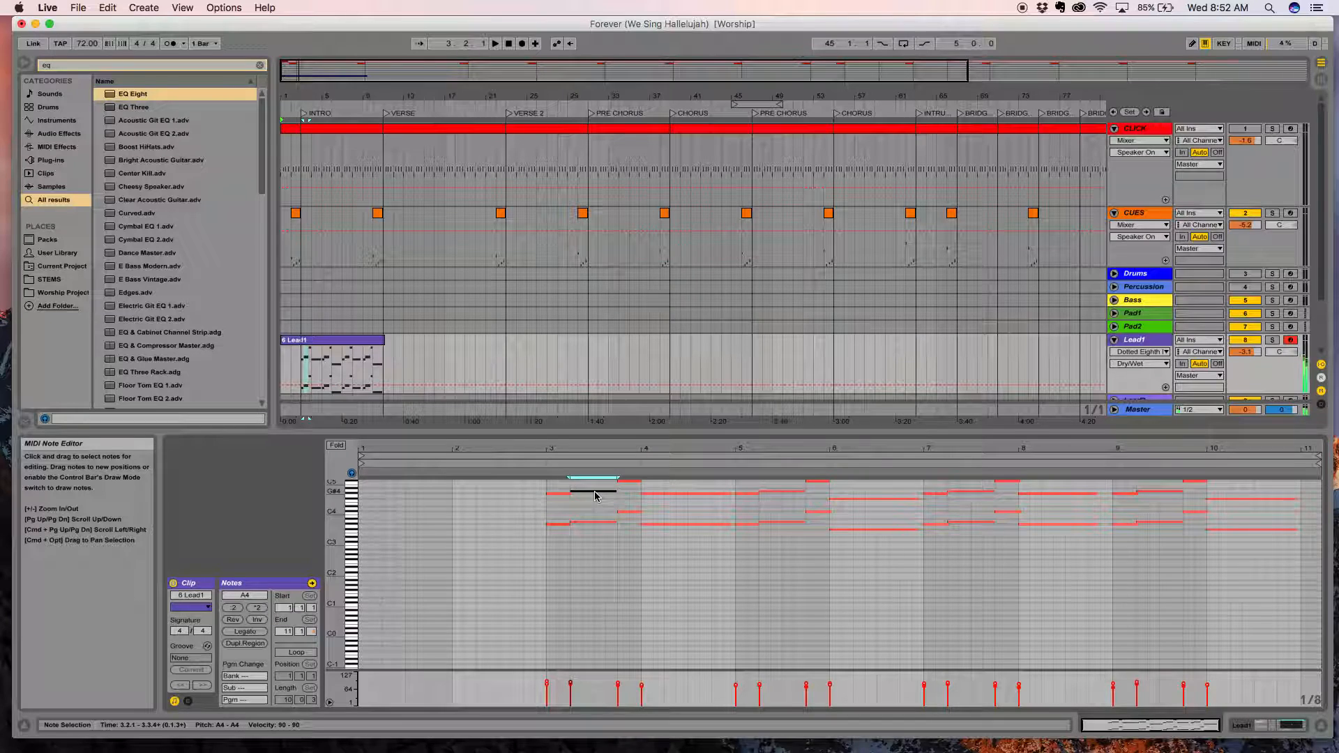
pyautogui.press('Down')
# Quantize all notes in the Lead1 clip to 1/4 at 100 %, adjusting both note starts and ends.
pyautogui.moveTo(1283, 561); pyautogui.dragTo(551, 480)
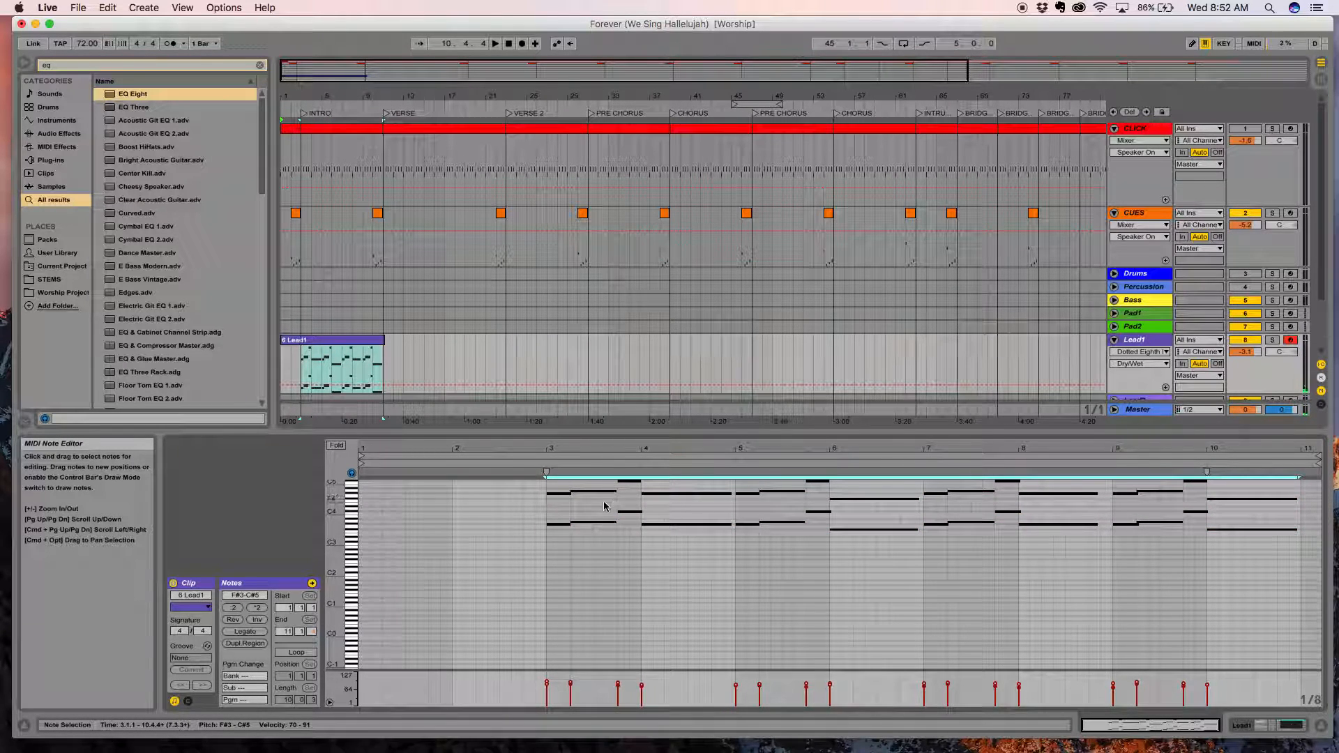
pyautogui.rightClick(596, 493)
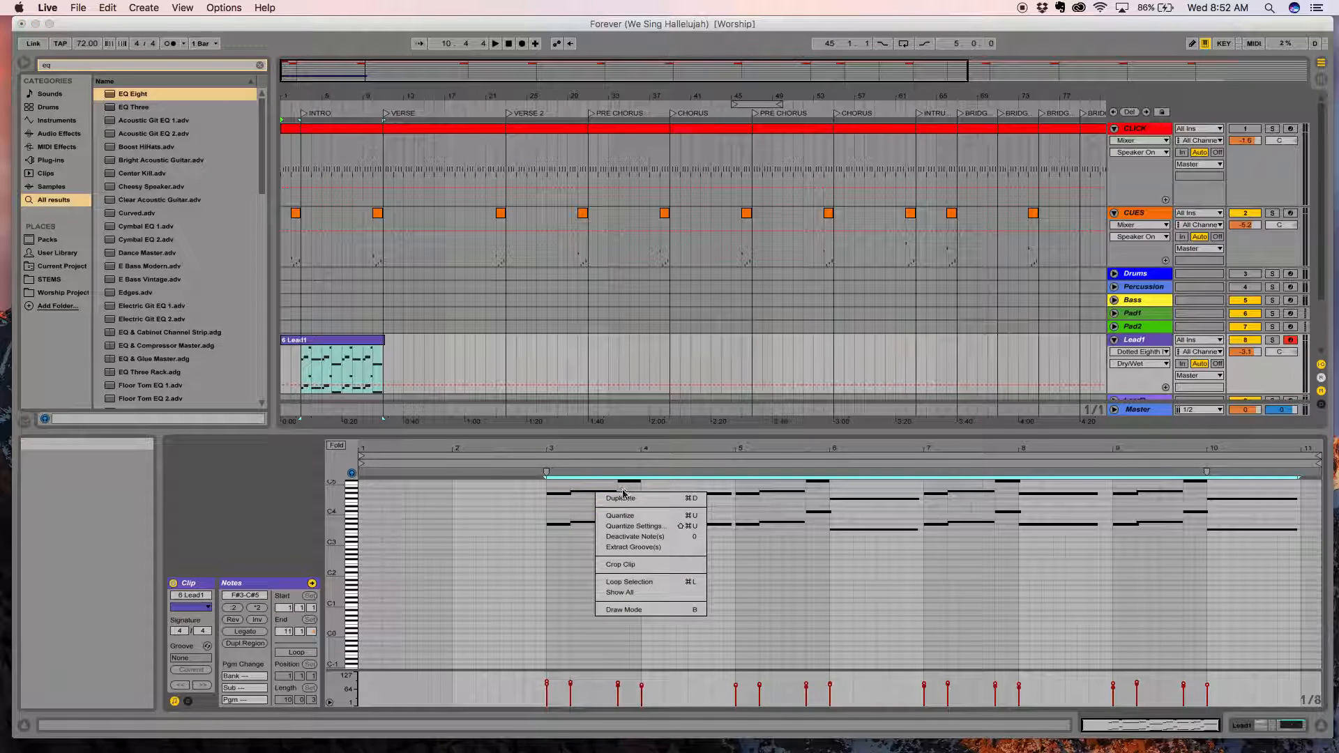
pyautogui.click(633, 527)
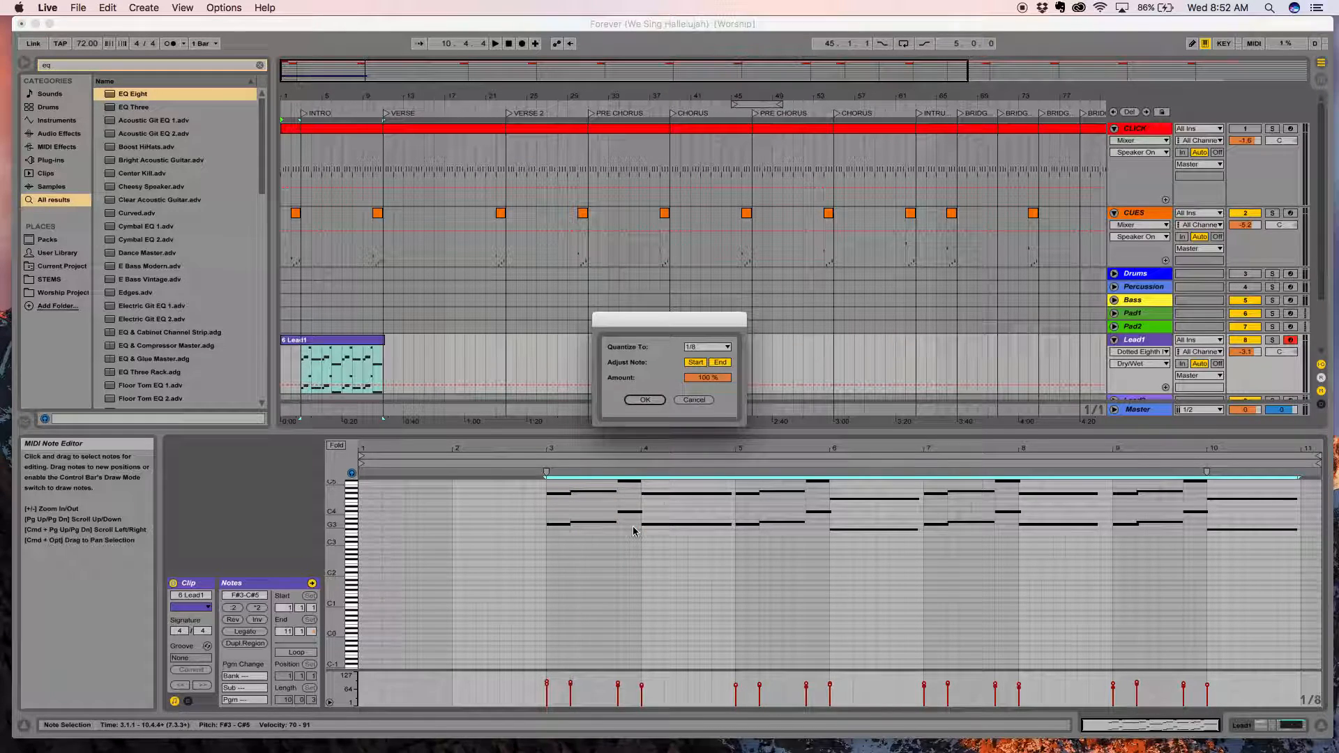
pyautogui.click(721, 351)
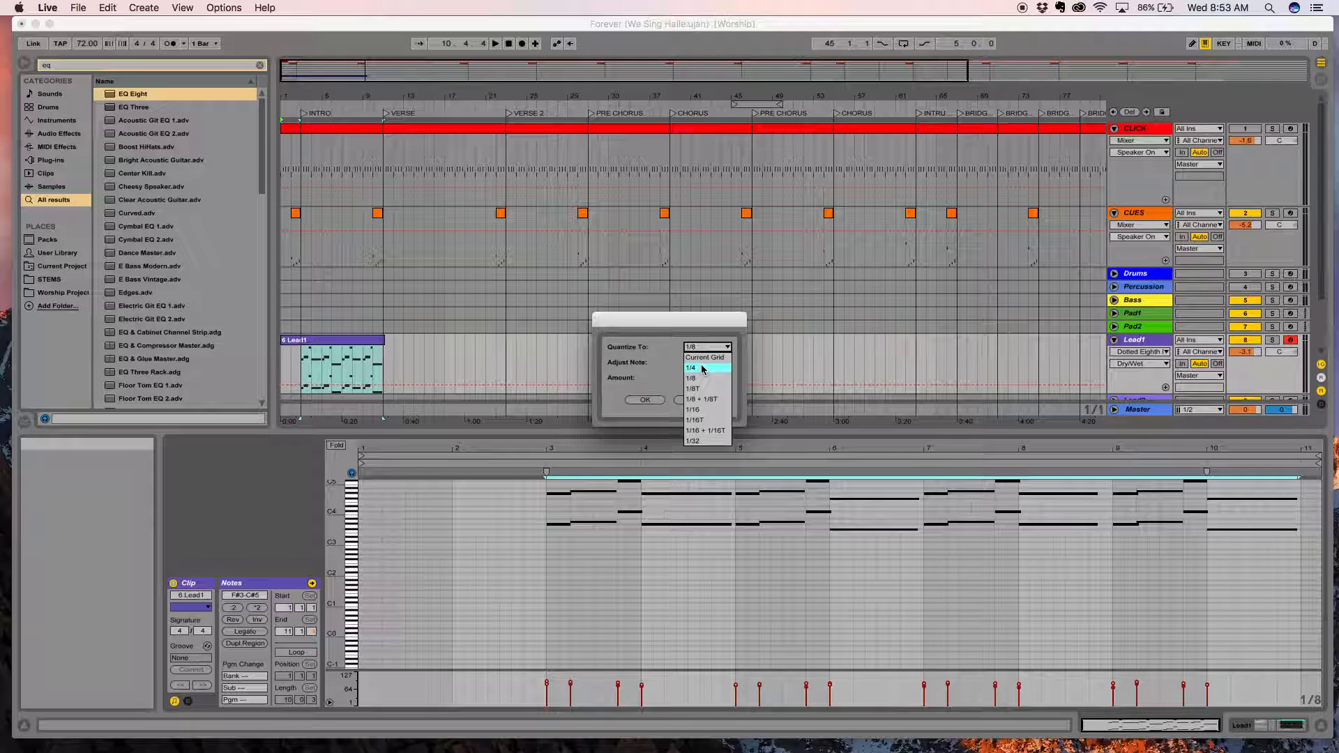
pyautogui.click(703, 368)
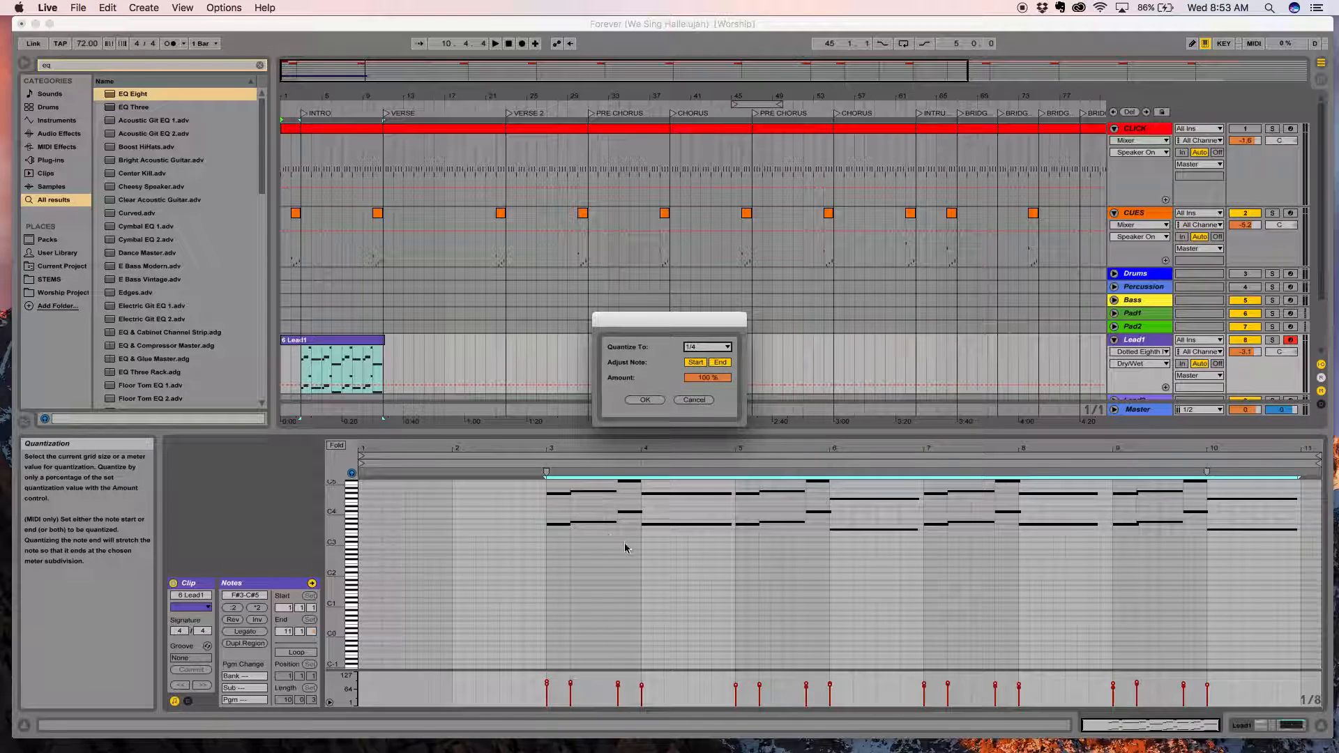
pyautogui.click(645, 401)
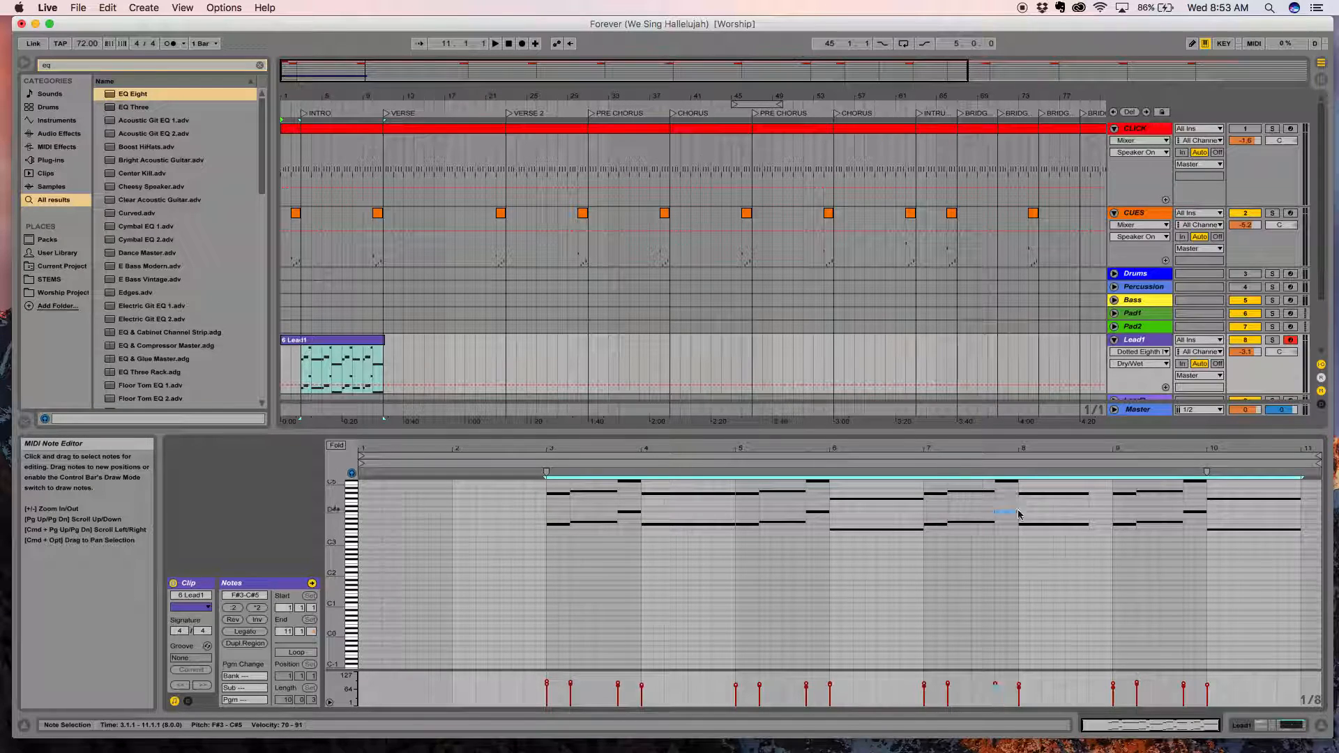
# Extend the G#3 and G#4 notes that start at bar 8 so both end at bar 9.
pyautogui.click(1089, 495)
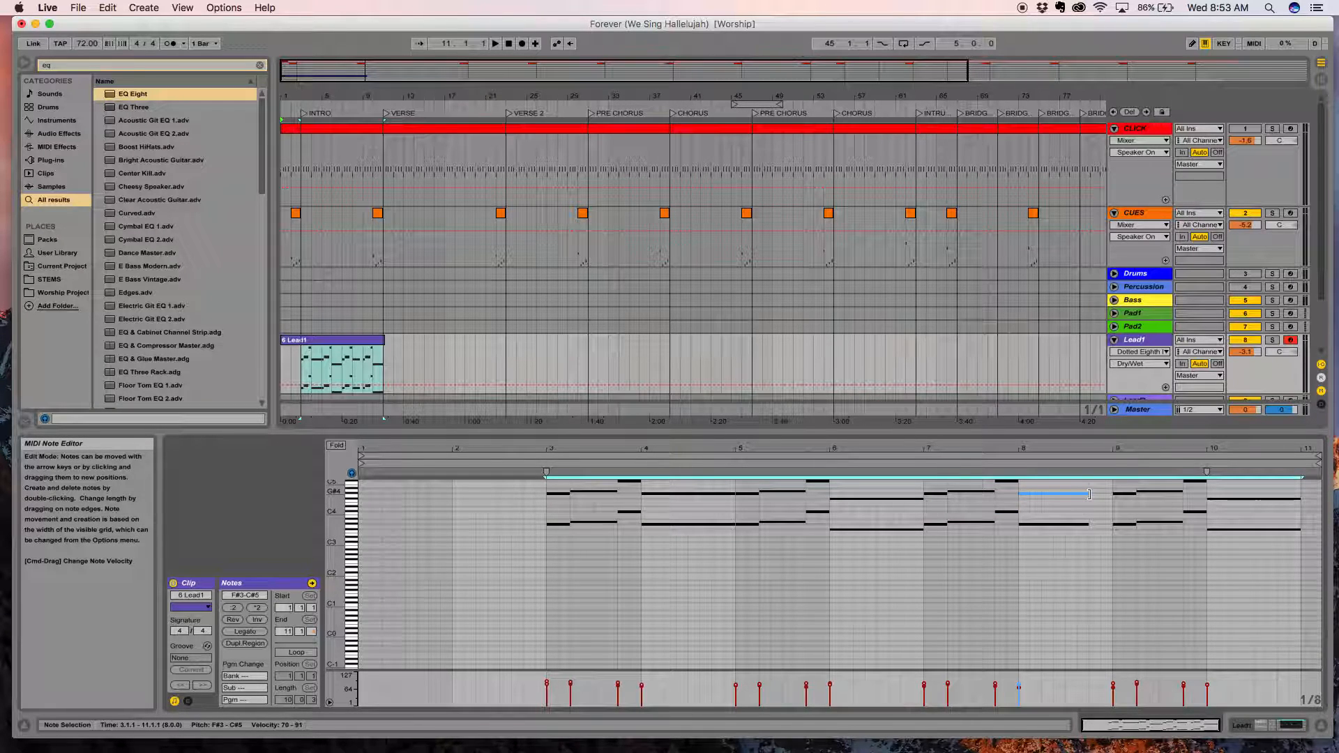
pyautogui.moveTo(1089, 494); pyautogui.dragTo(1109, 495)
pyautogui.press('super+z')
pyautogui.click(1096, 562)
pyautogui.moveTo(1080, 540); pyautogui.dragTo(1112, 494)
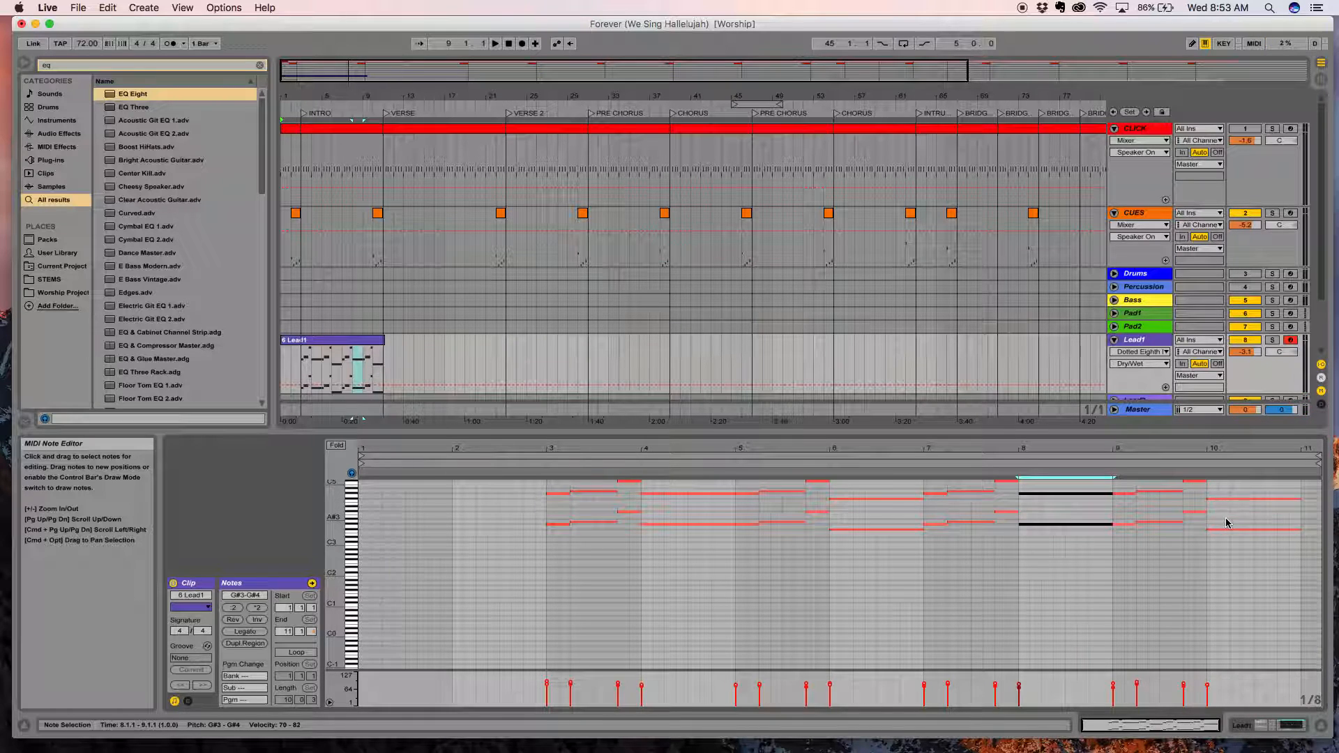
# Play the quantized Lead1 part from the INTRO locator to check its timing, and stop playback.
pyautogui.click(305, 115)
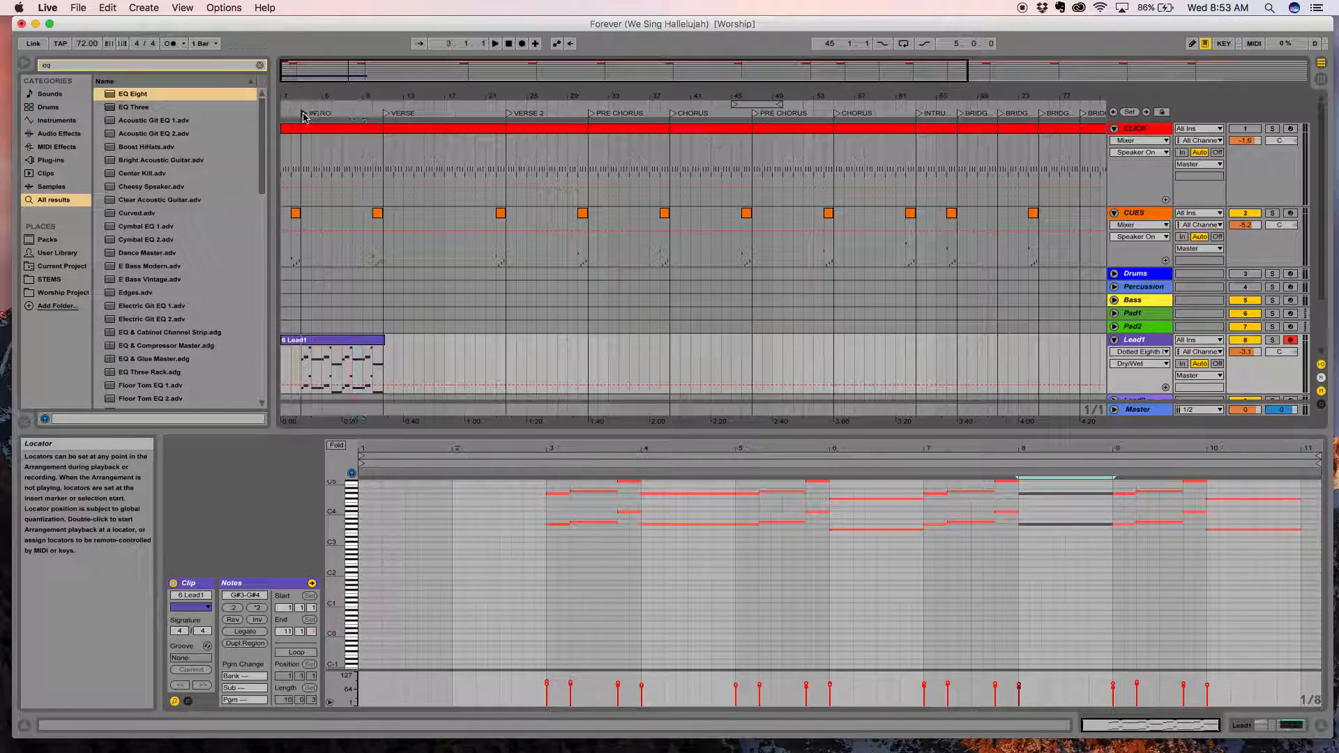
pyautogui.press('space')
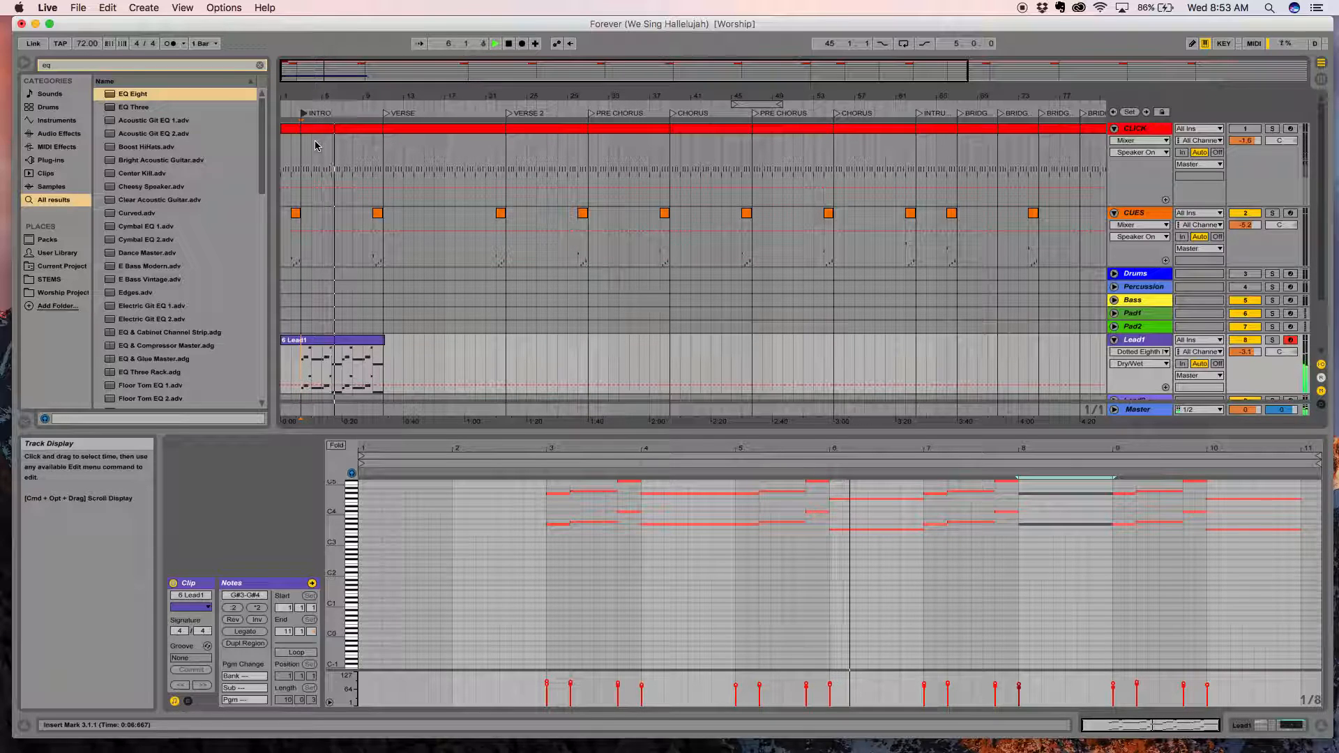
pyautogui.press('space')
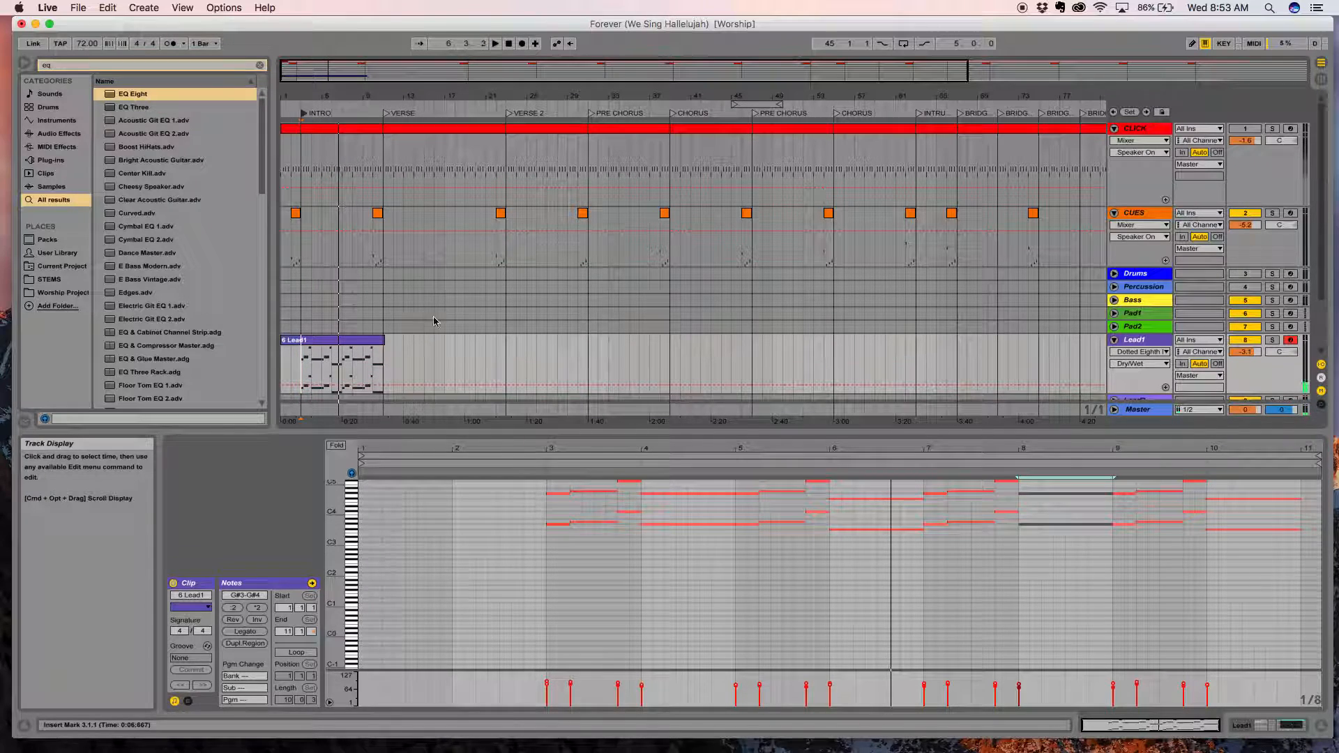
# Trim the Lead1 clip so it starts at the INTRO locator and ends at the VERSE locator.
pyautogui.click(383, 341)
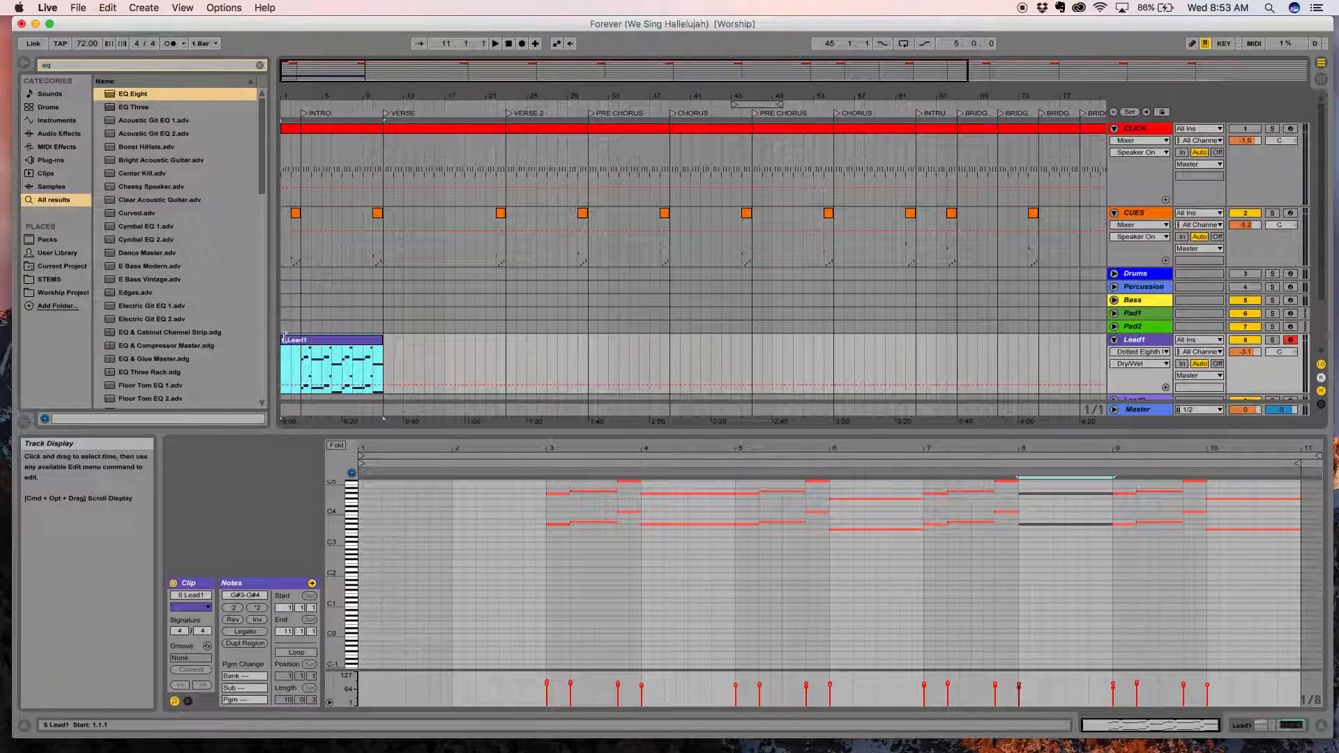
pyautogui.moveTo(286, 338); pyautogui.dragTo(301, 339)
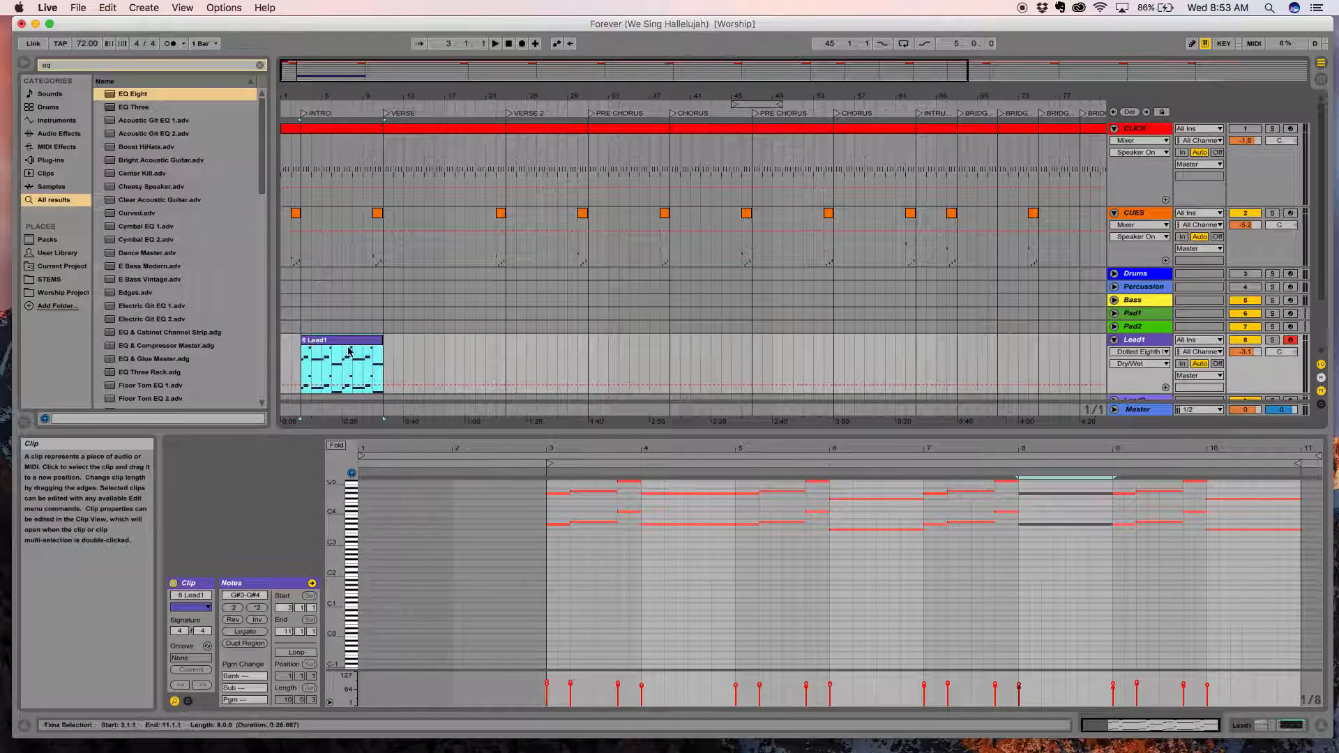
pyautogui.moveTo(357, 91); pyautogui.dragTo(460, 133)
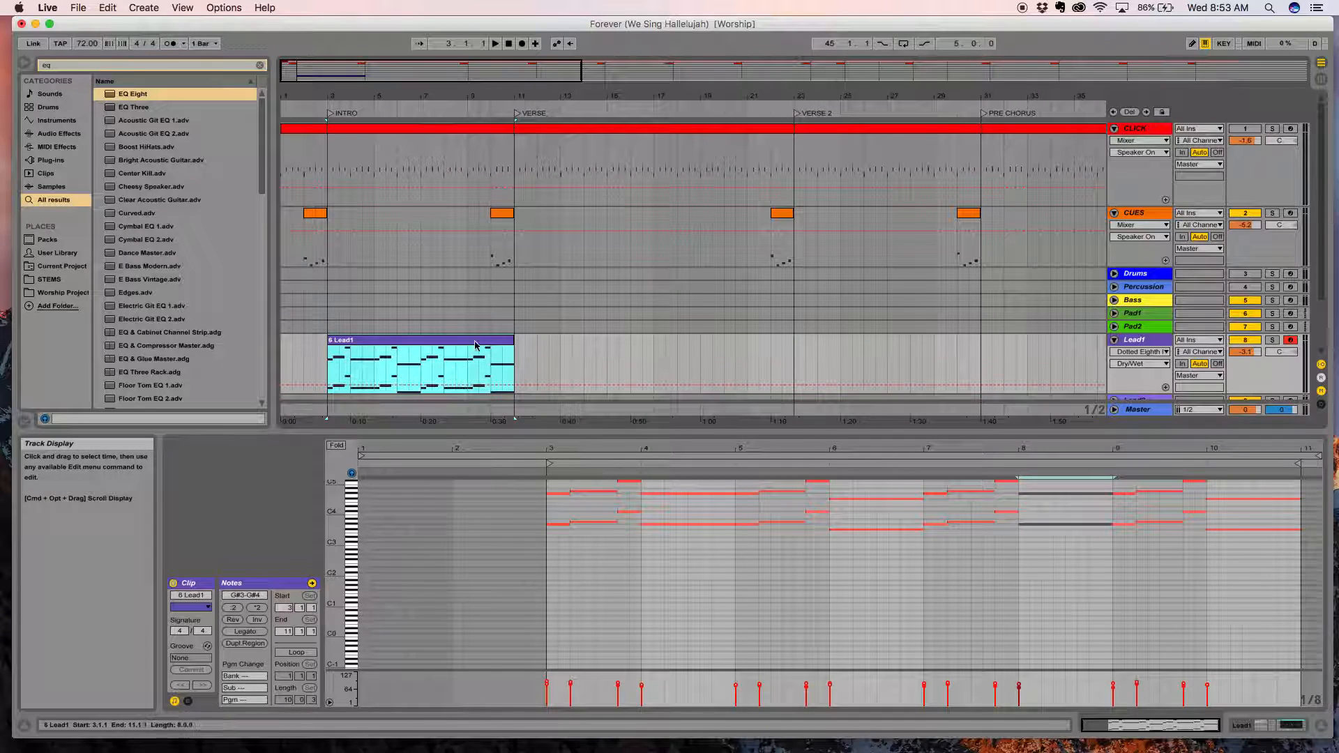
pyautogui.moveTo(511, 68); pyautogui.dragTo(511, 52)
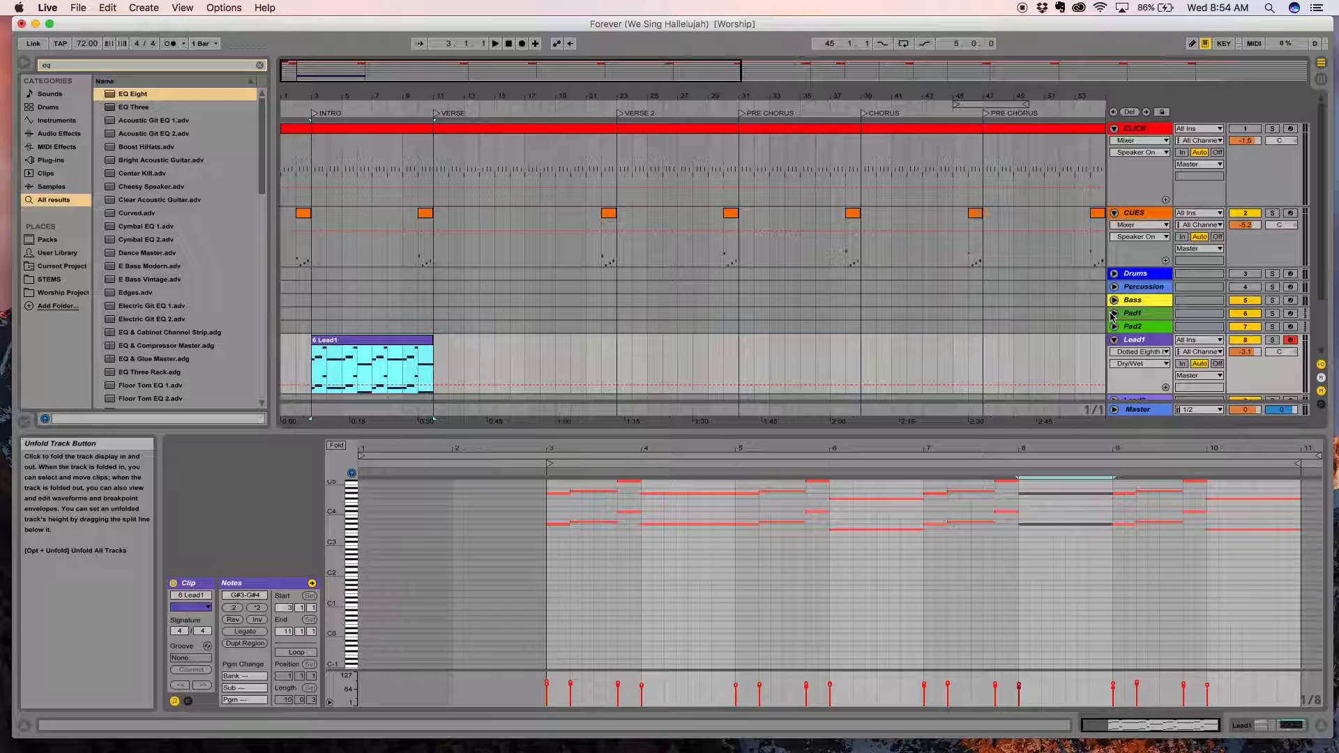
# Mute Lead1, unmute the Recording track, and play the reference song from the INTRO locator.
pyautogui.click(315, 113)
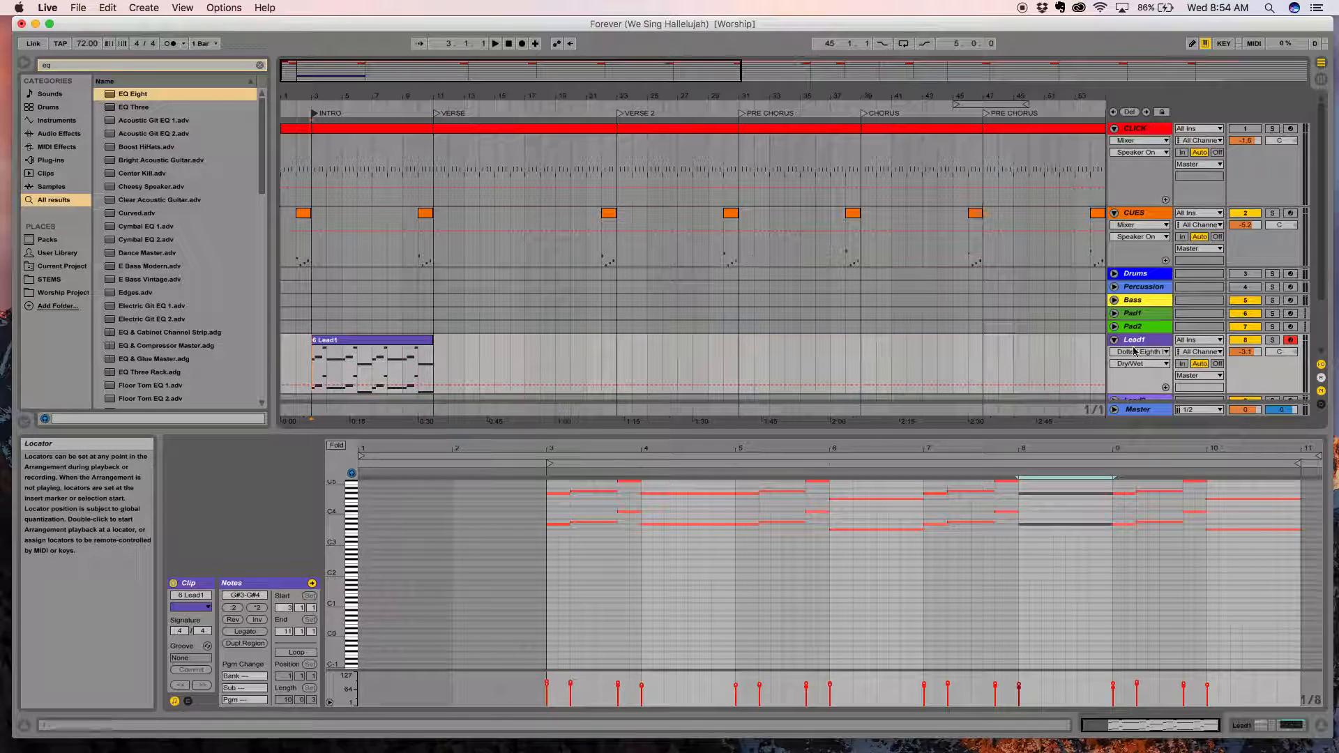
pyautogui.scroll(-1, 1241, 344)
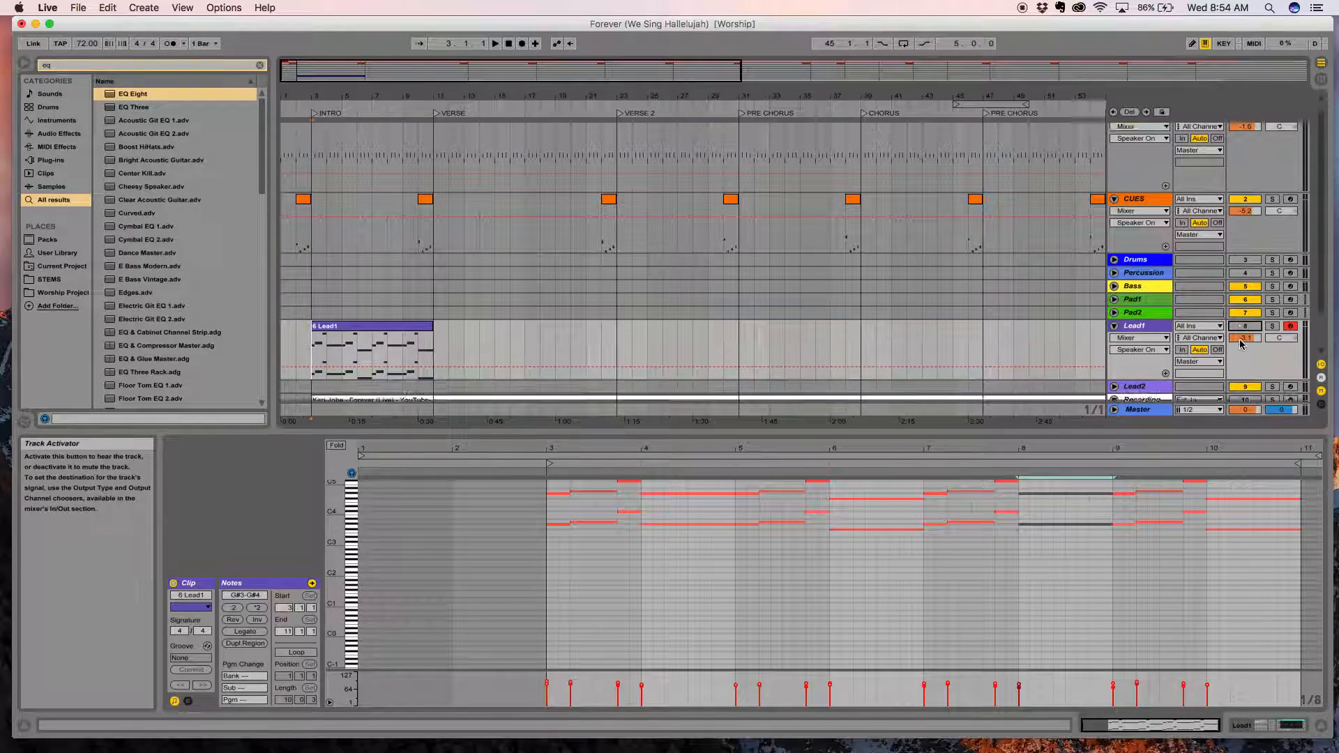
pyautogui.scroll(-3, 1241, 343)
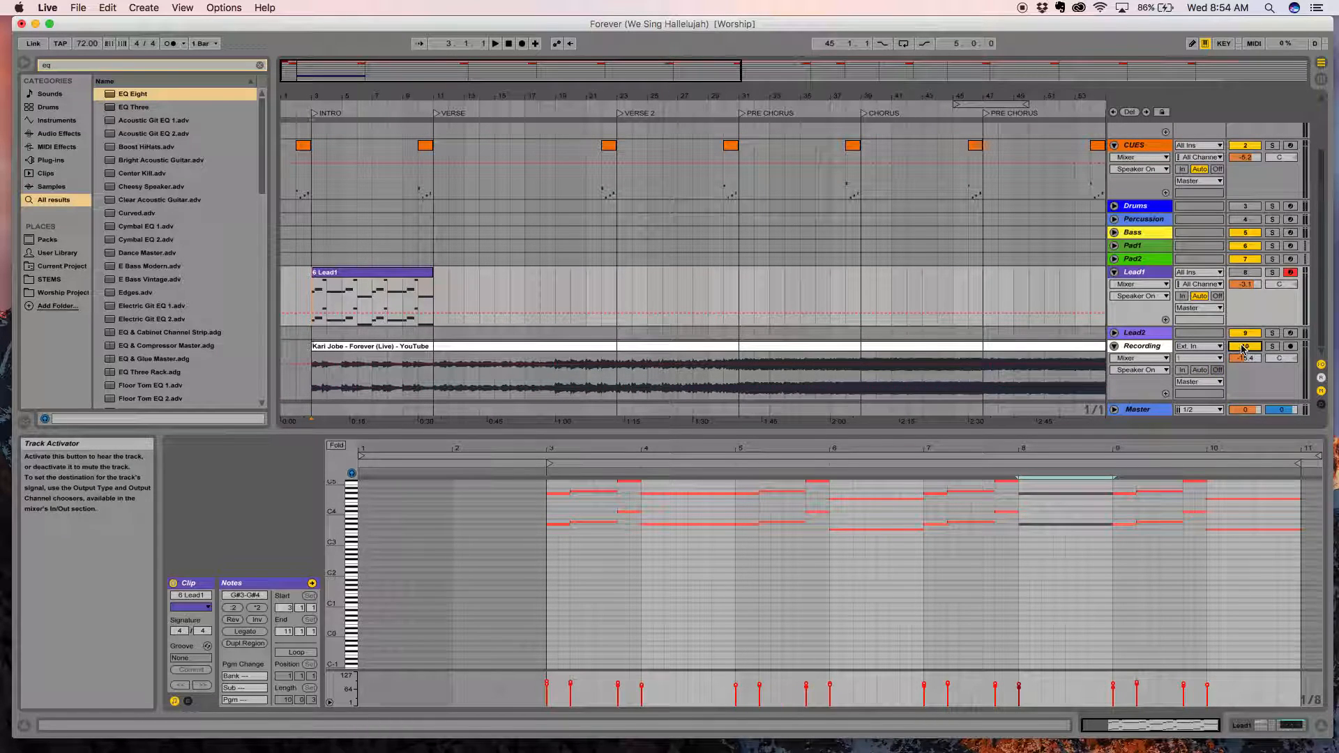
pyautogui.press('space')
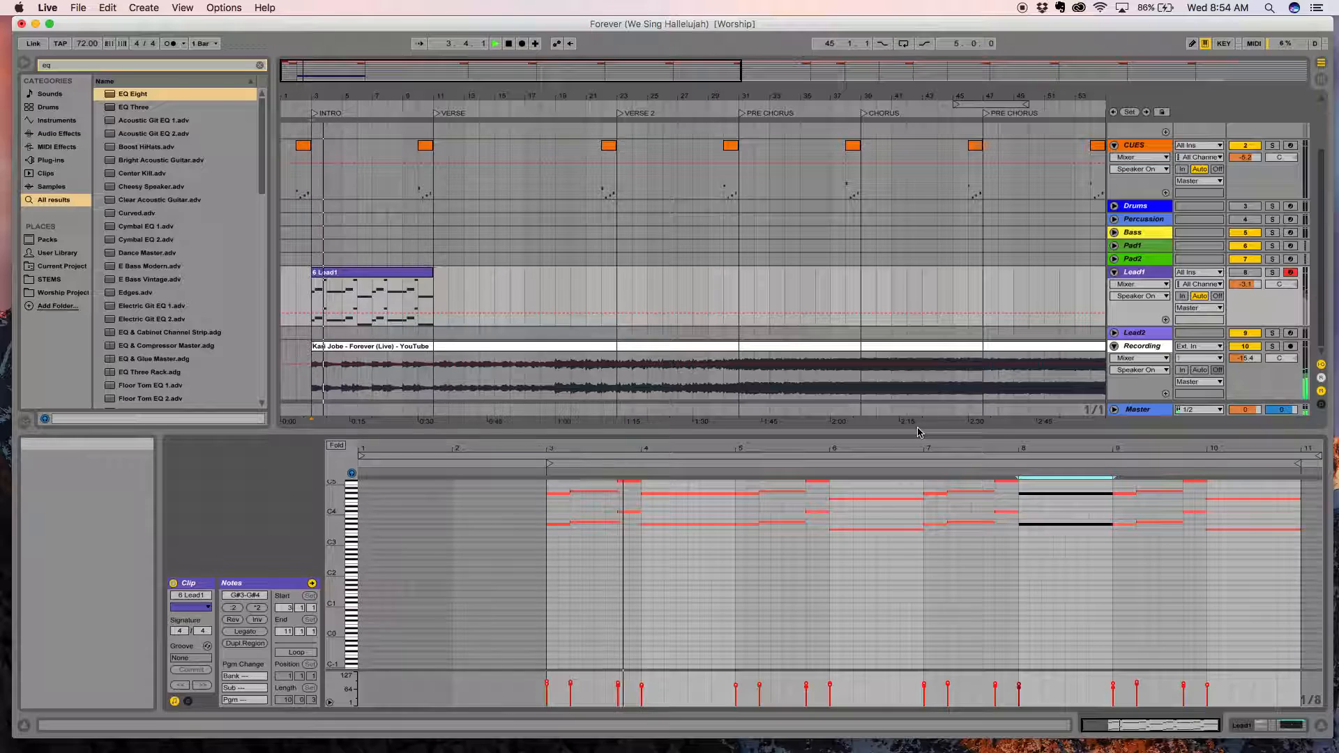
# Hide the clip view so all tracks fit in the arrangement, and stop playback.
pyautogui.moveTo(919, 432); pyautogui.dragTo(914, 572)
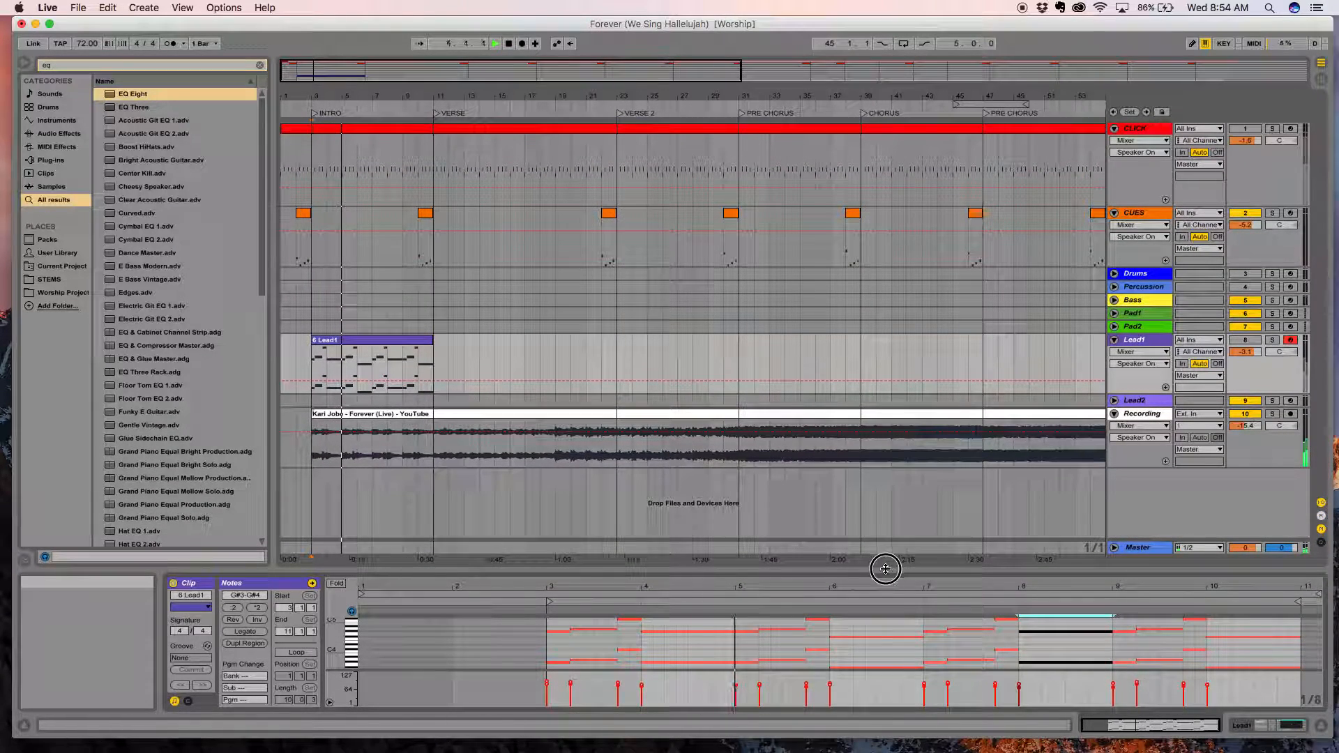
pyautogui.moveTo(882, 569); pyautogui.dragTo(893, 655)
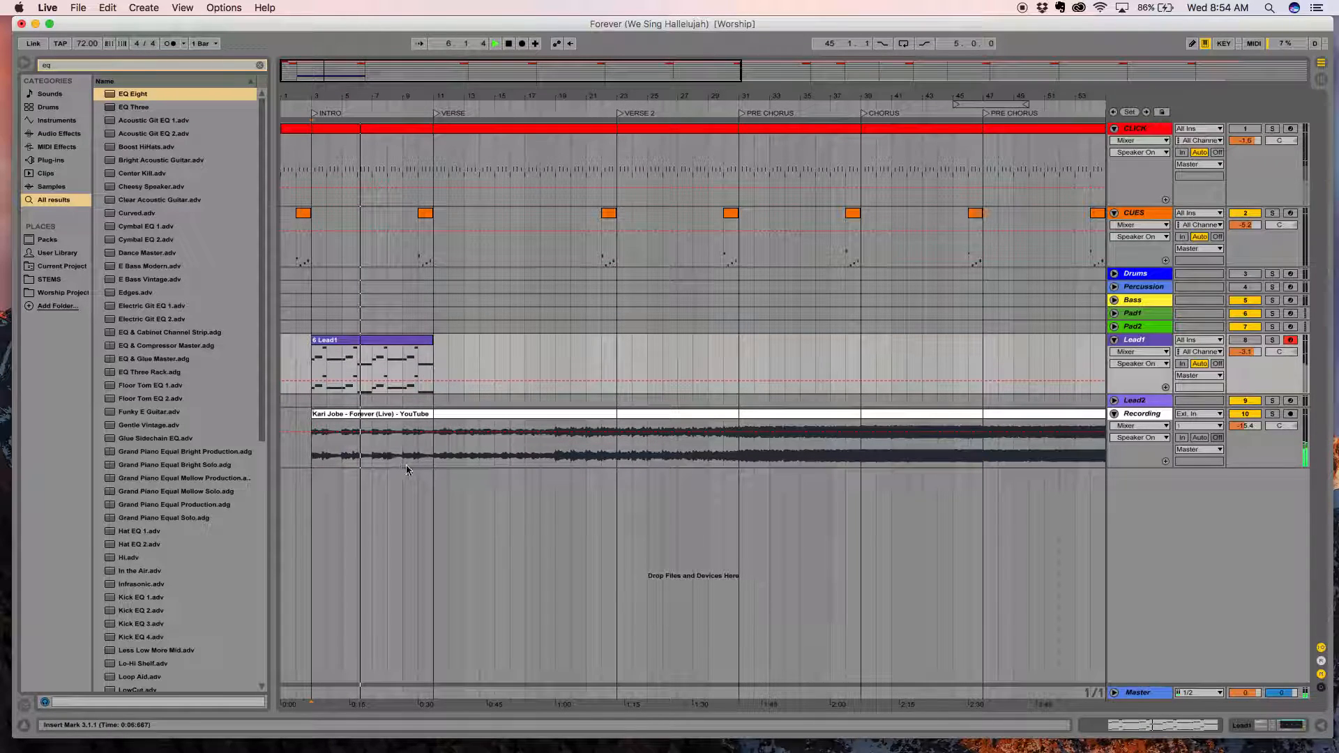
pyautogui.press('space')
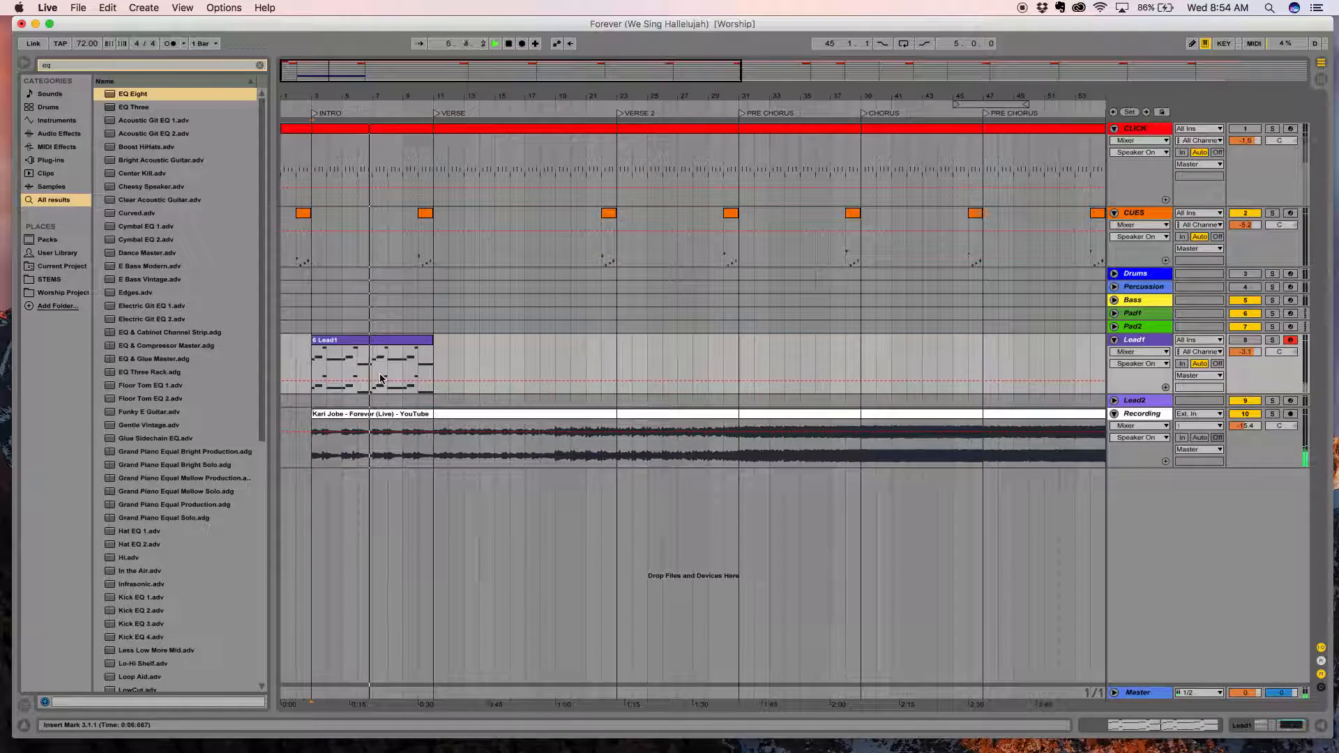
# Unfold and record-arm the Pad1 track, and load Arco Grainer Pad onto it from a browser search for Pad.
pyautogui.click(1115, 313)
pyautogui.click(1291, 314)
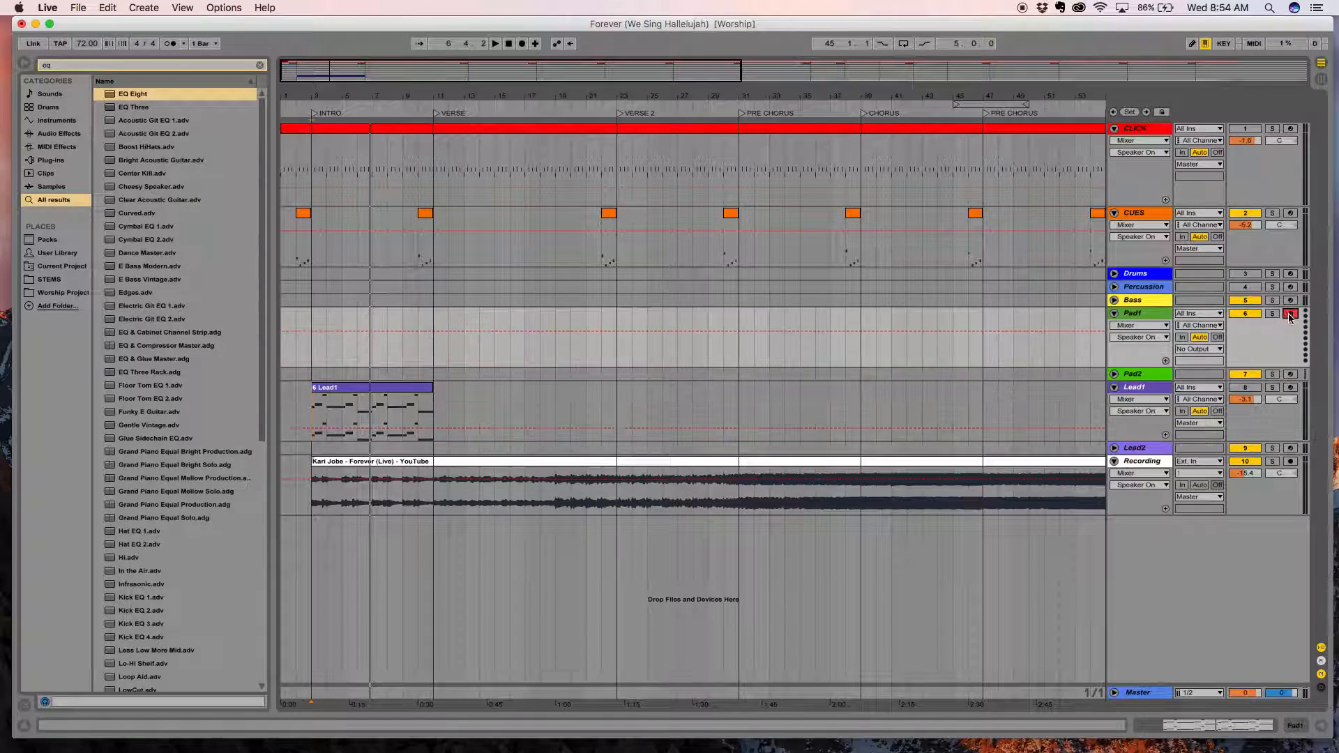
pyautogui.moveTo(97, 64); pyautogui.dragTo(32, 63)
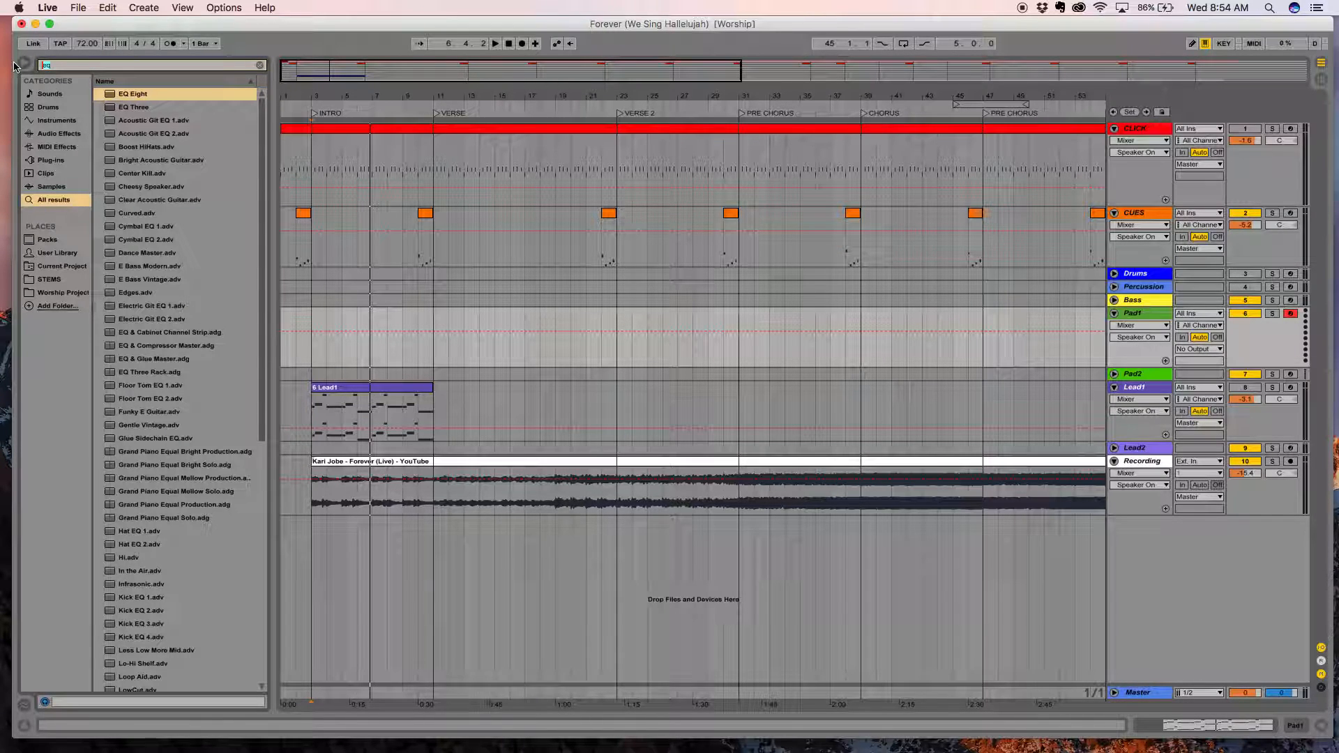
pyautogui.write('Pad')
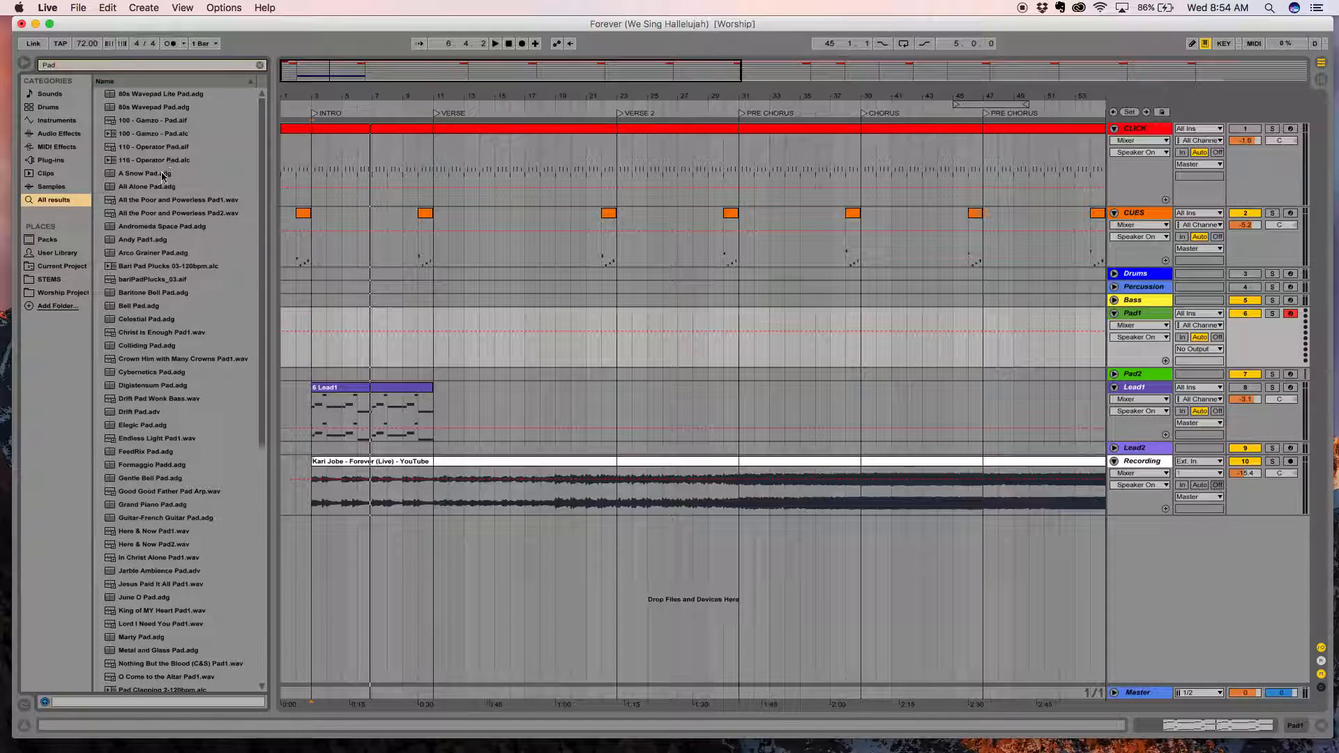
pyautogui.click(126, 255)
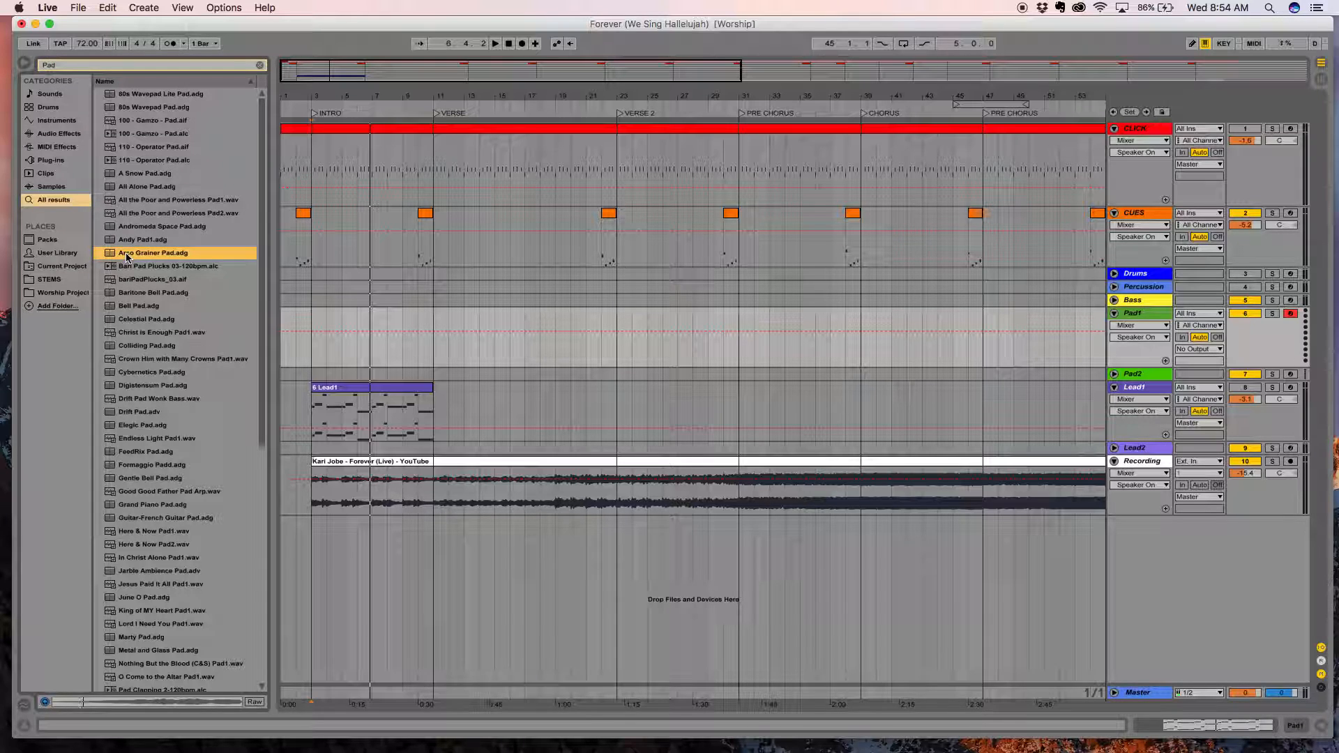
pyautogui.moveTo(133, 258); pyautogui.dragTo(315, 332)
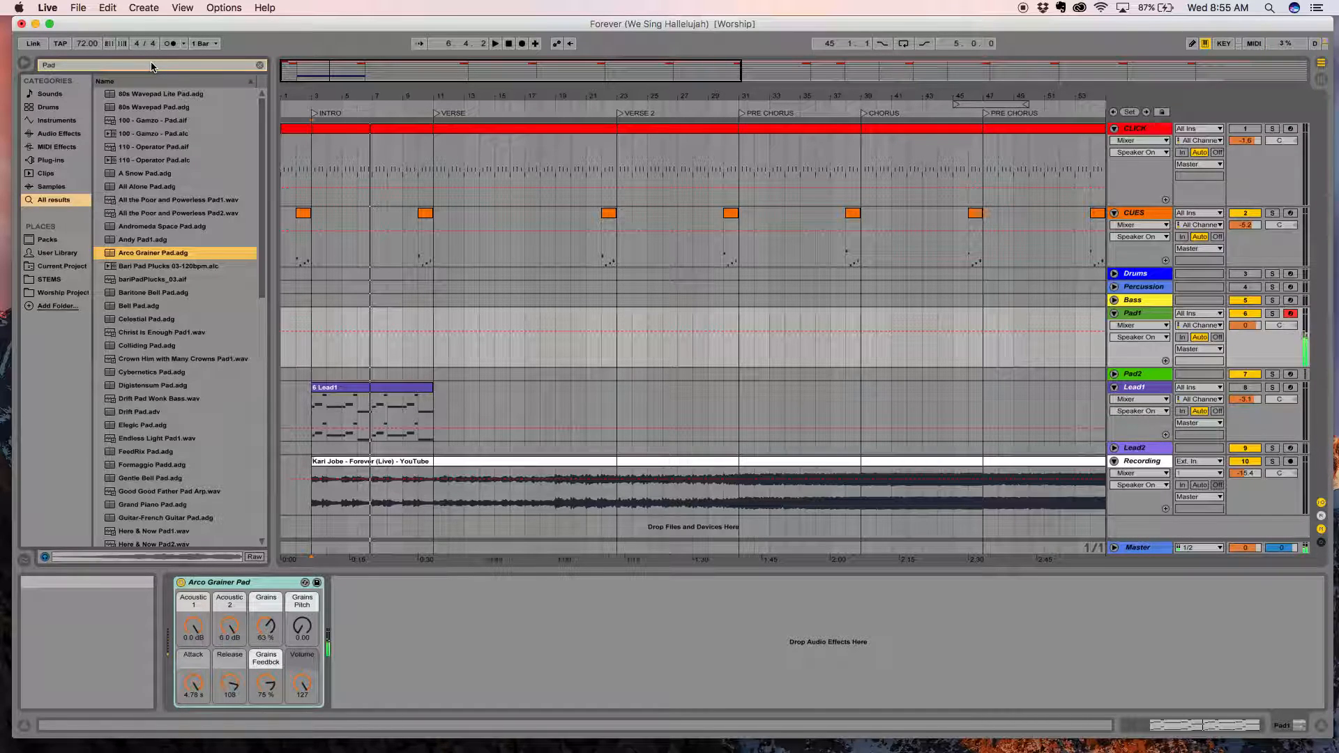
# Find the Dark Hall reverb by searching for Dark, add it after Arco Grainer Pad on Pad1, and set its Dry/Wet to 75 %.
pyautogui.click(60, 65)
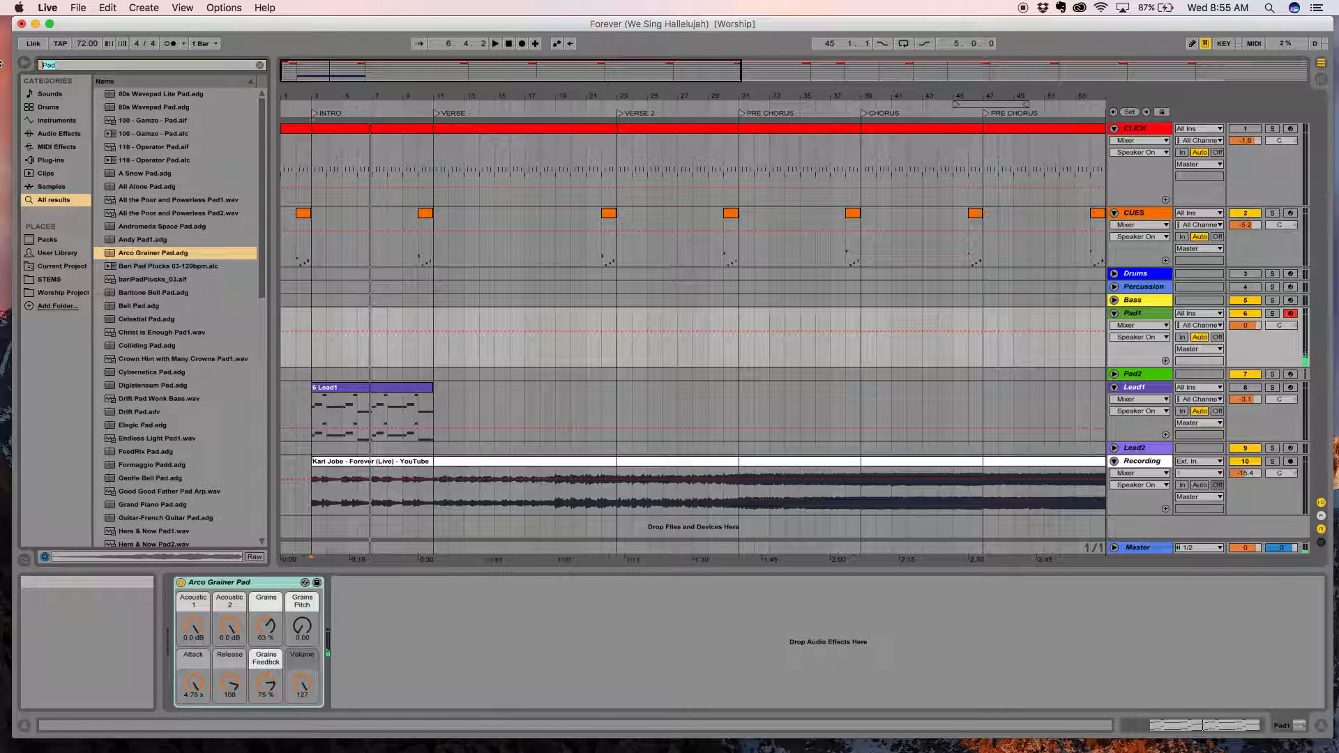
pyautogui.write('Dark')
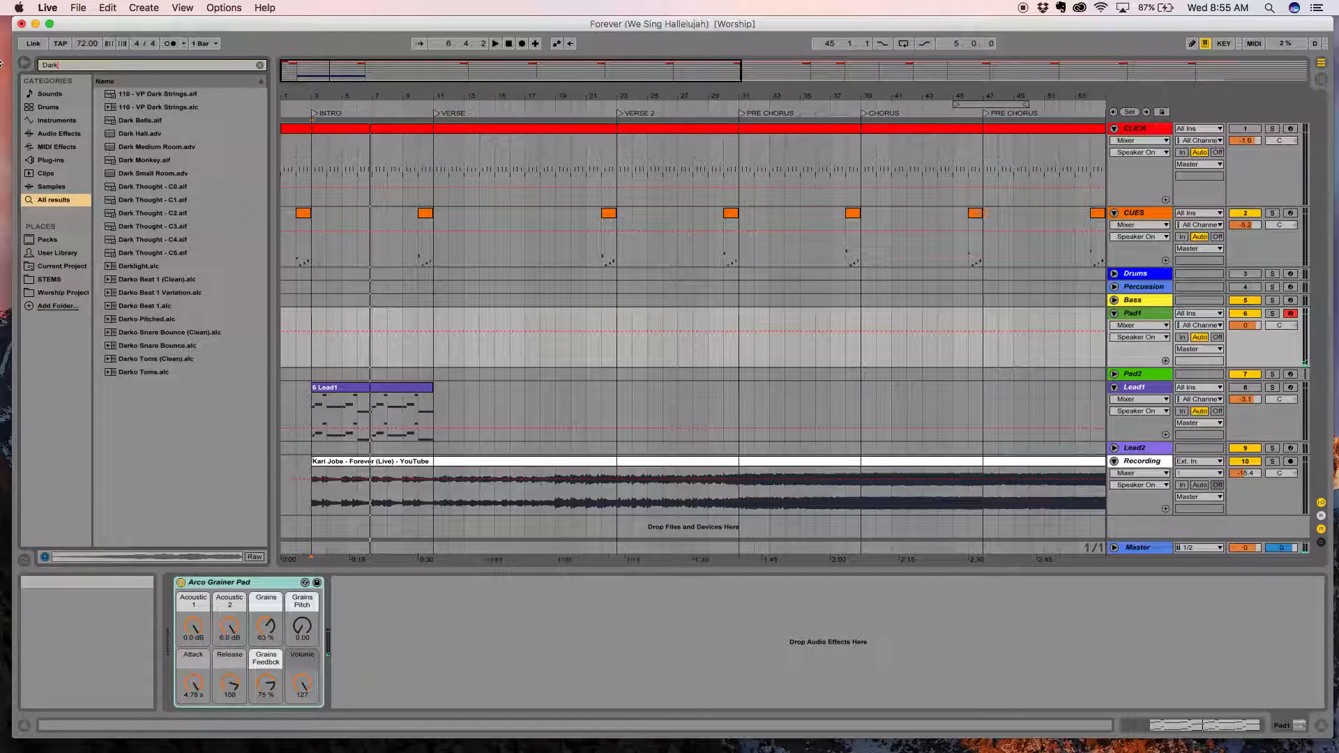
pyautogui.moveTo(134, 137); pyautogui.dragTo(380, 607)
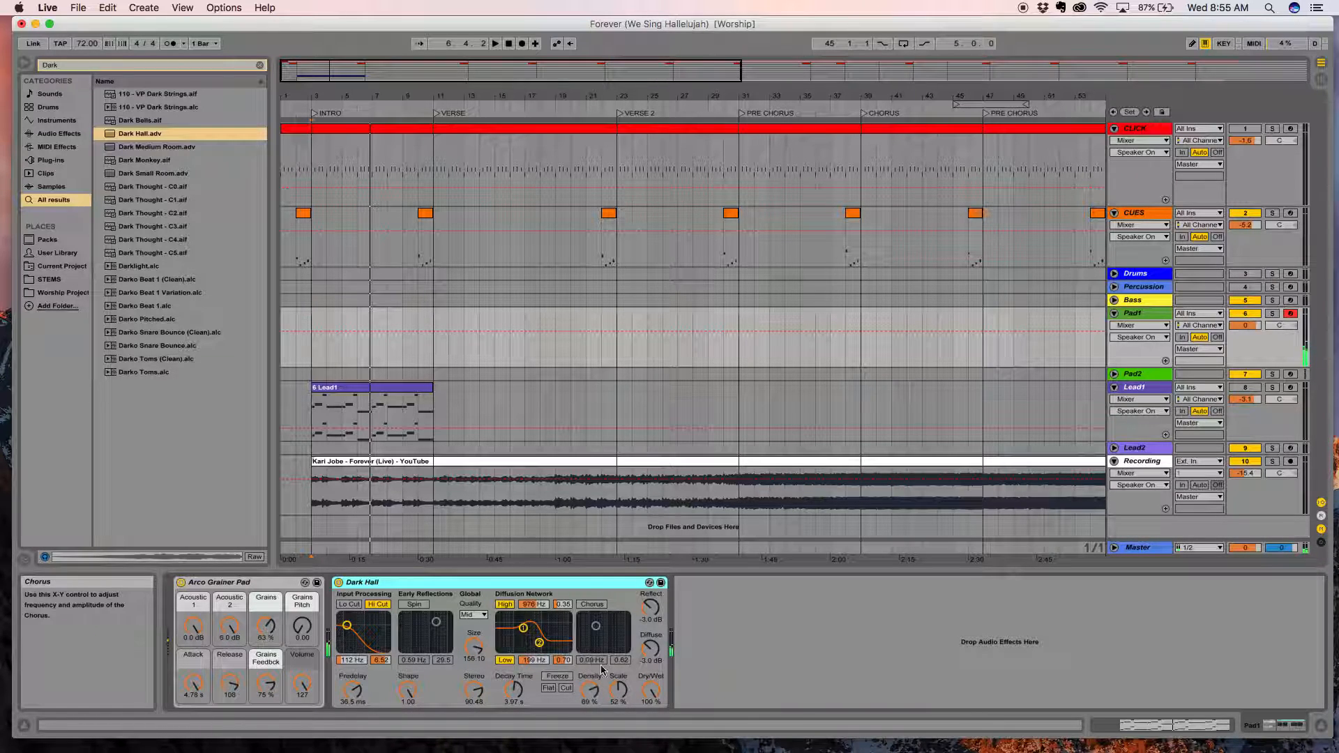
pyautogui.moveTo(656, 695)
pyautogui.mouseDown()
pyautogui.moveTo(655, 716)
pyautogui.moveTo(651, 684)
pyautogui.mouseUp()
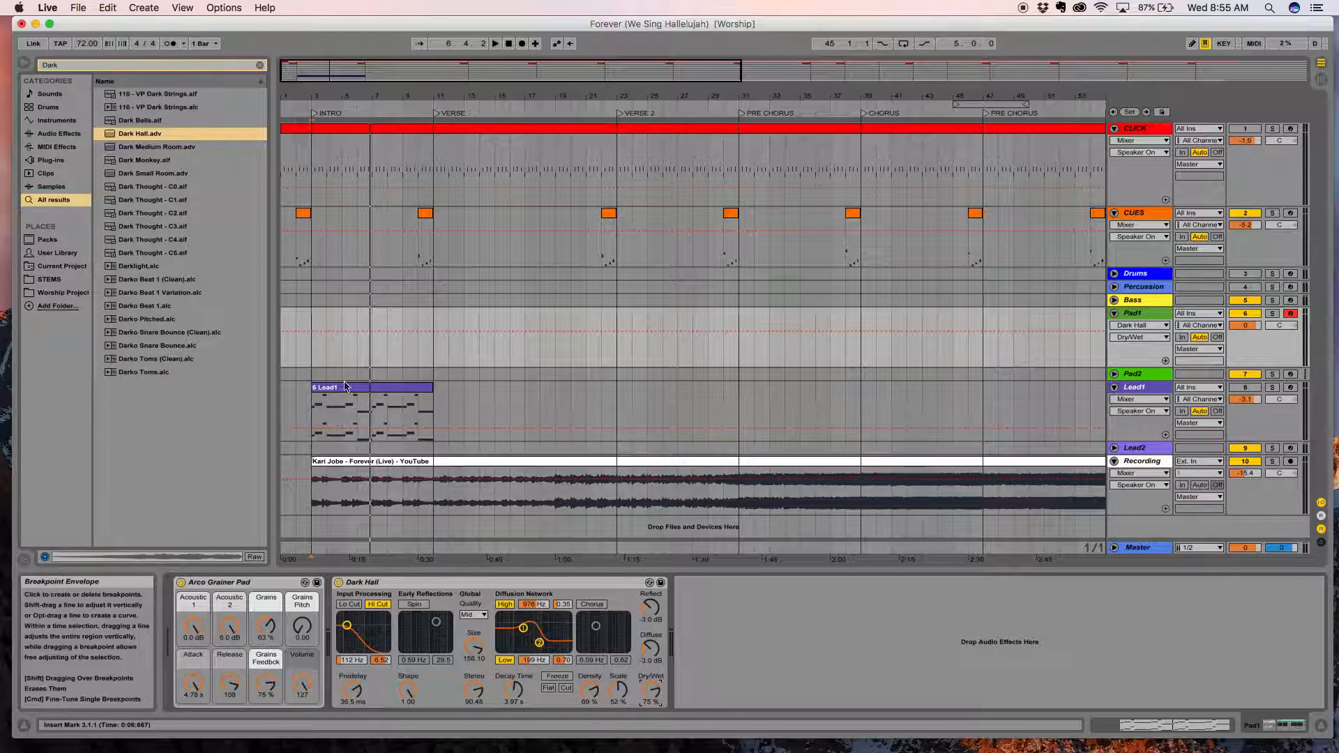
# Unmute the CLICK track and record a Pad1 take from the song's start through the end of the INTRO.
pyautogui.click(1247, 463)
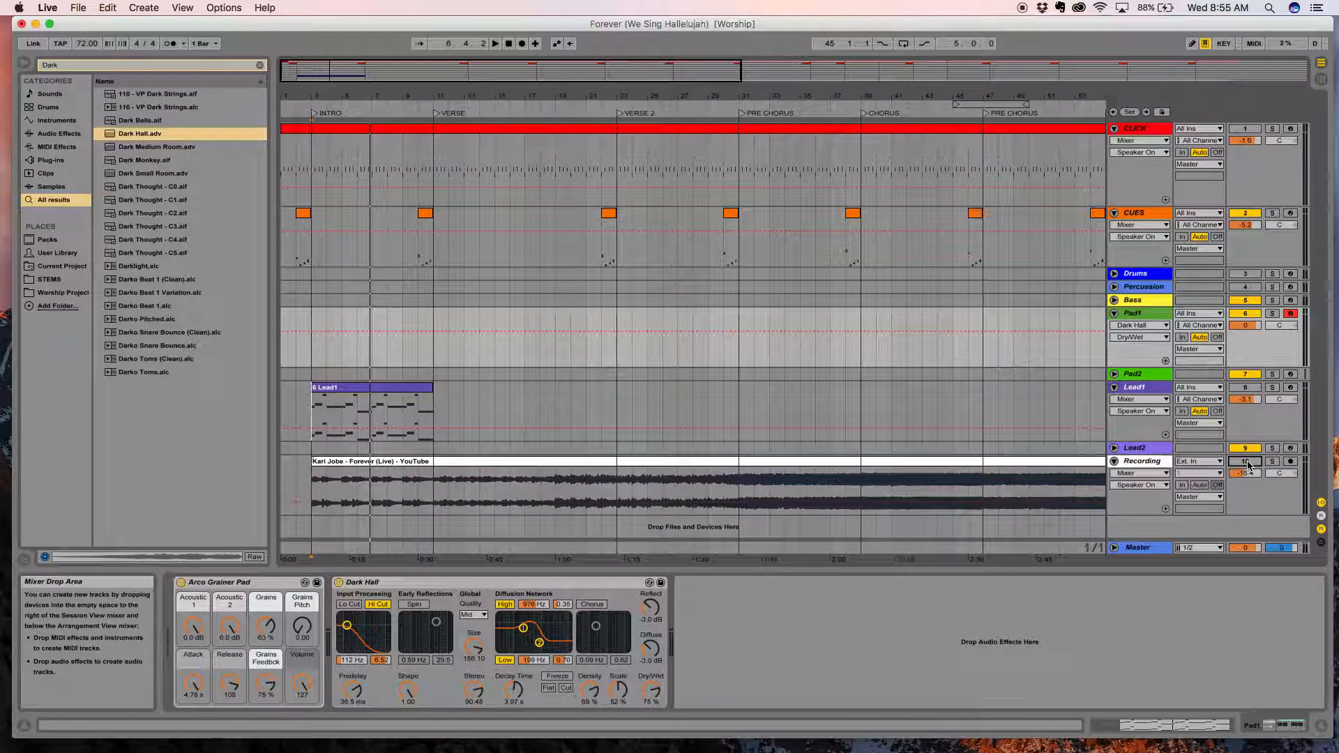
pyautogui.click(1247, 130)
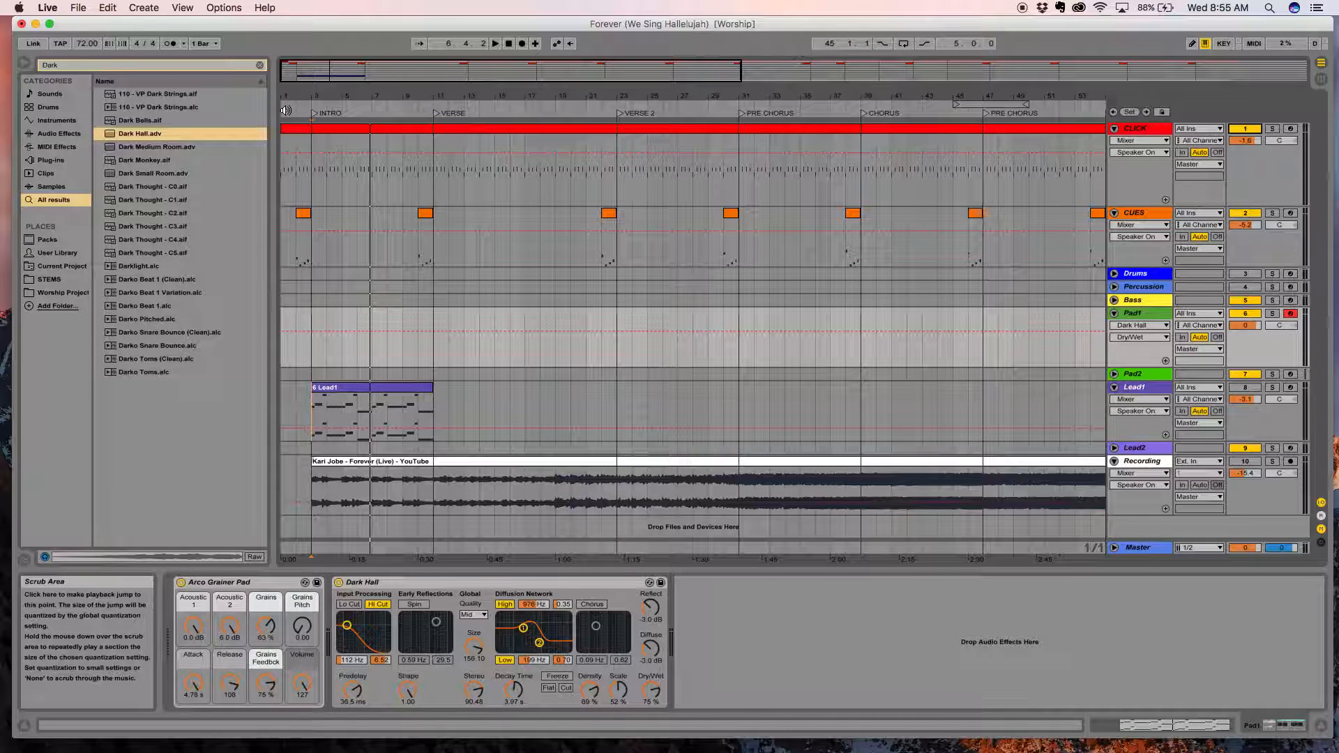
pyautogui.click(286, 110)
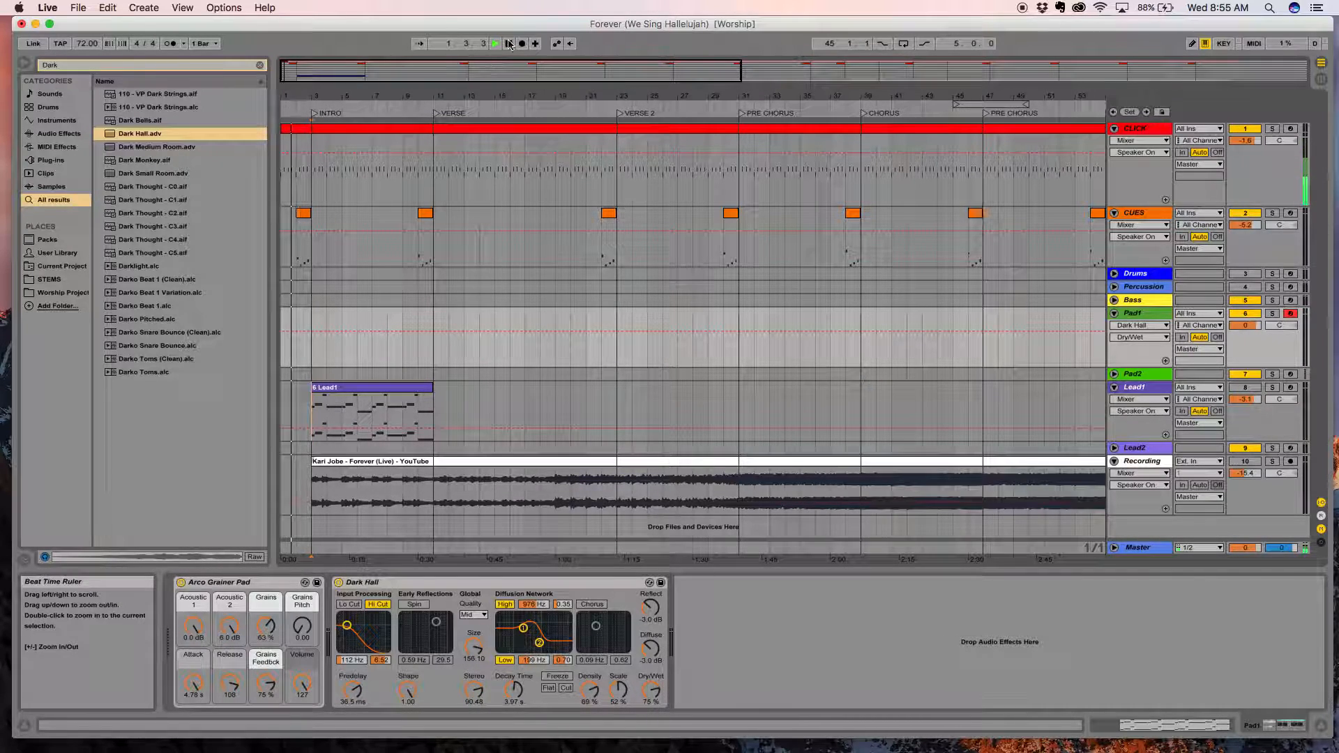
pyautogui.click(521, 43)
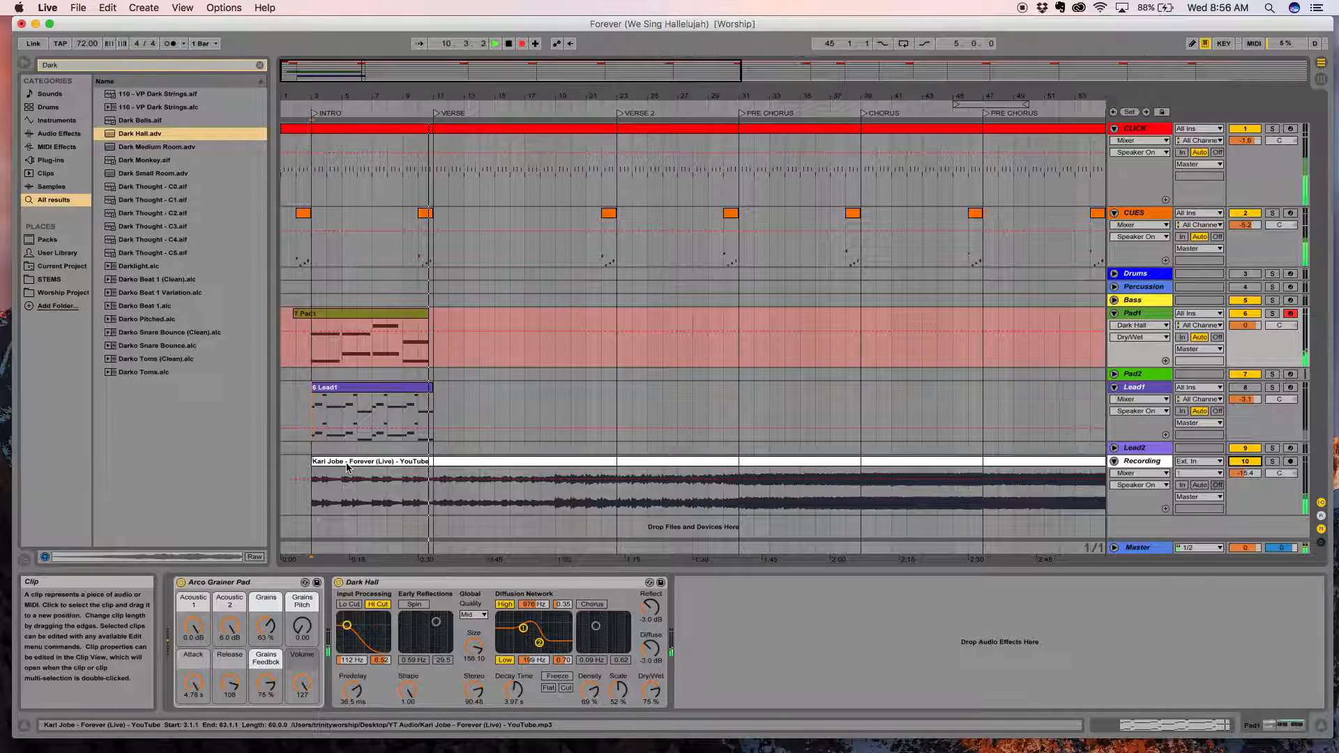
pyautogui.press('space')
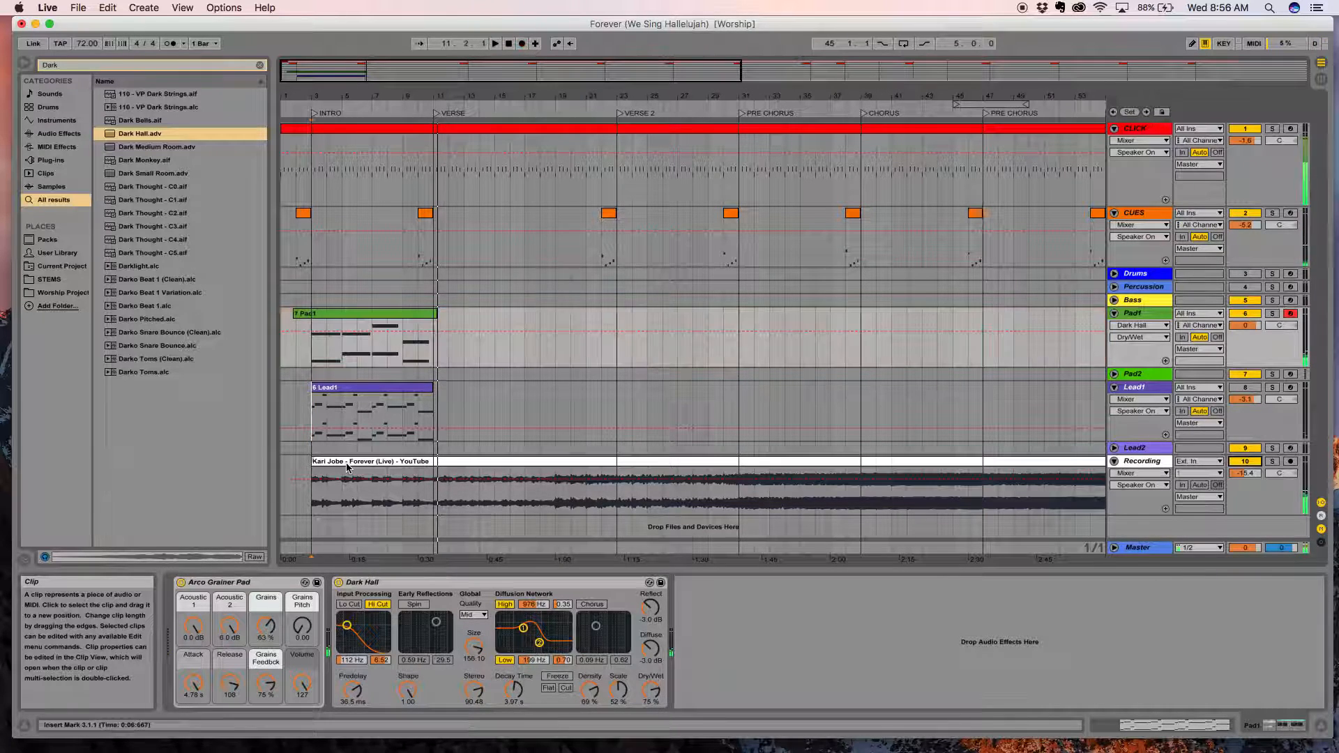
# Open the notes of the recorded Pad1 clip and remove the stray short note at bar 5.
pyautogui.click(365, 315)
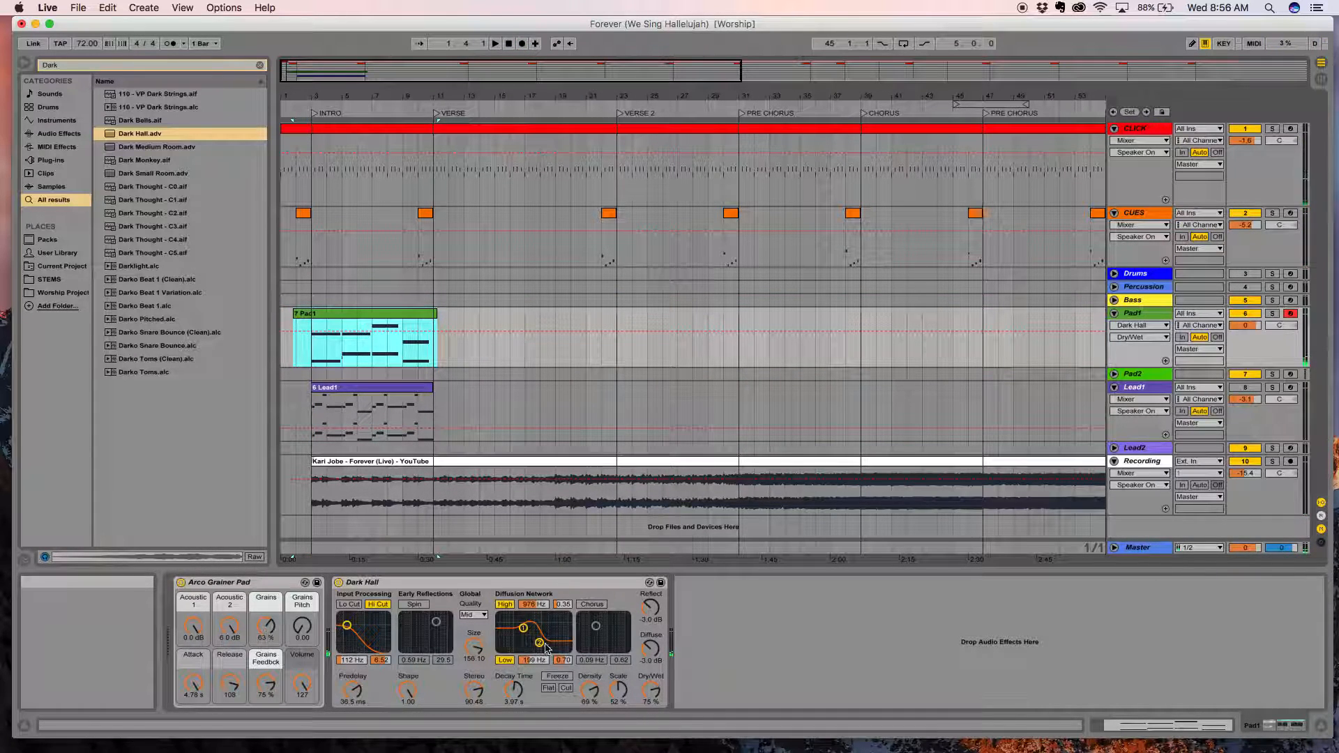
pyautogui.click(1147, 726)
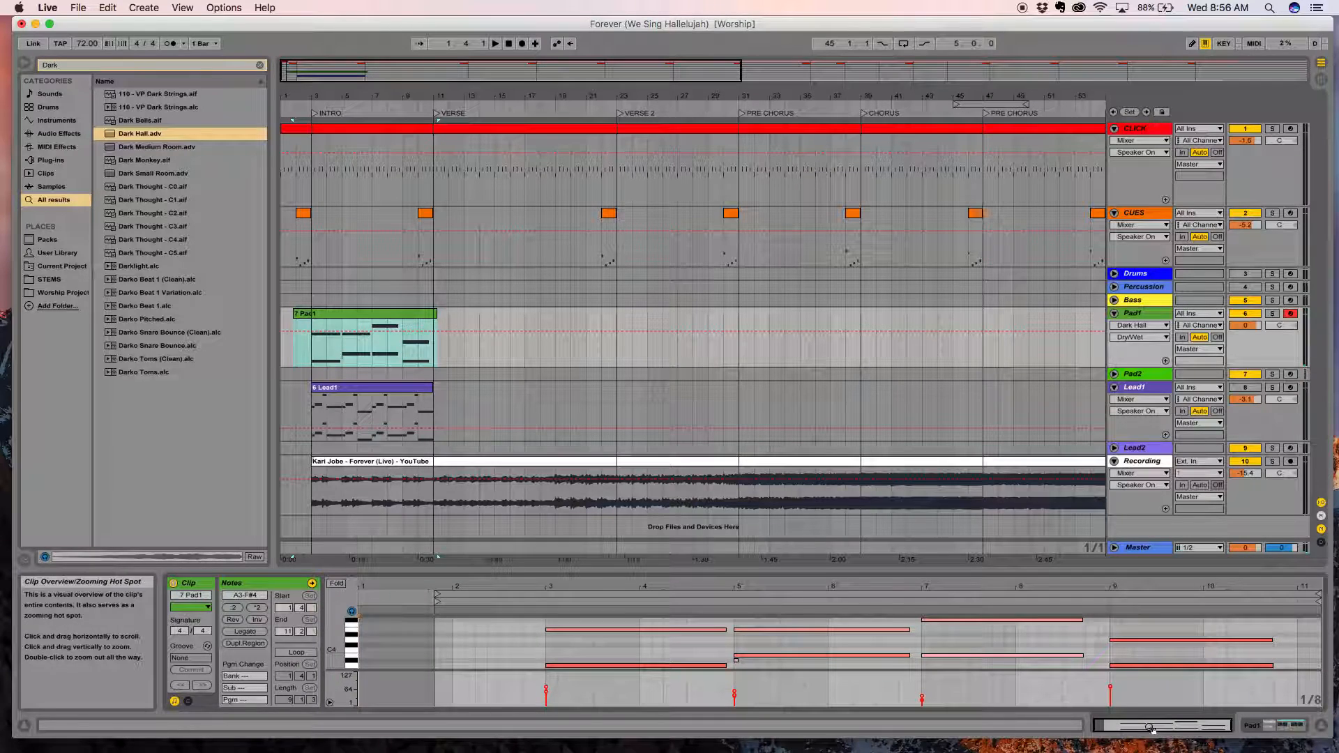
pyautogui.click(690, 602)
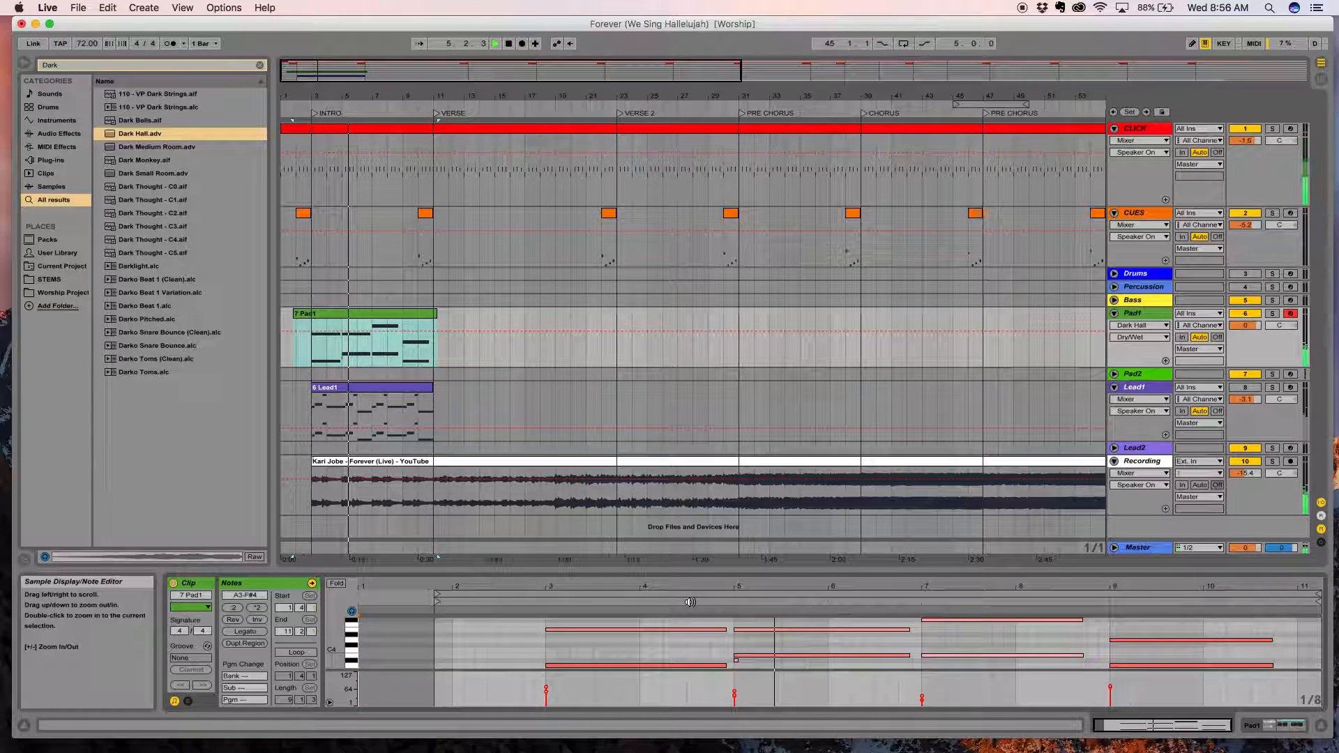
pyautogui.click(738, 666)
pyautogui.press('space')
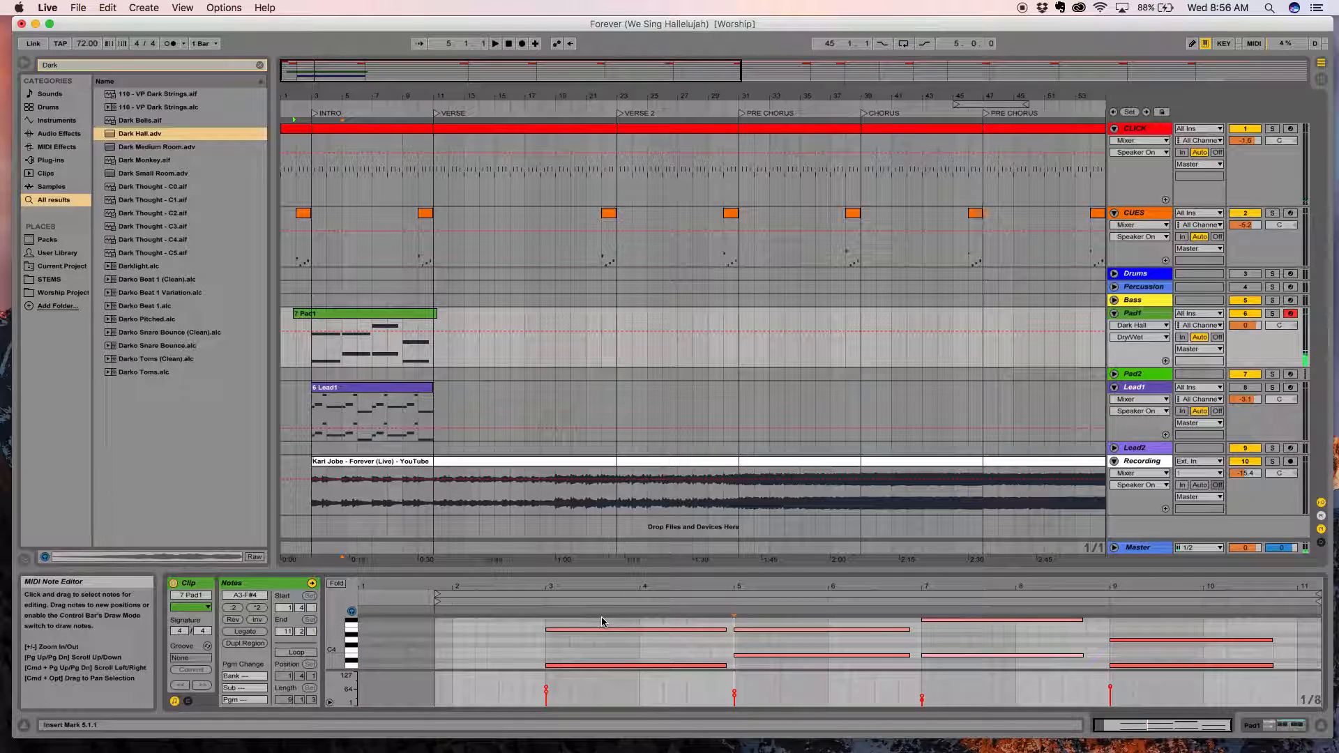
# Play back the Pad1 take together with Lead1 from bar 3, and delete the Pad1 clip.
pyautogui.click(539, 601)
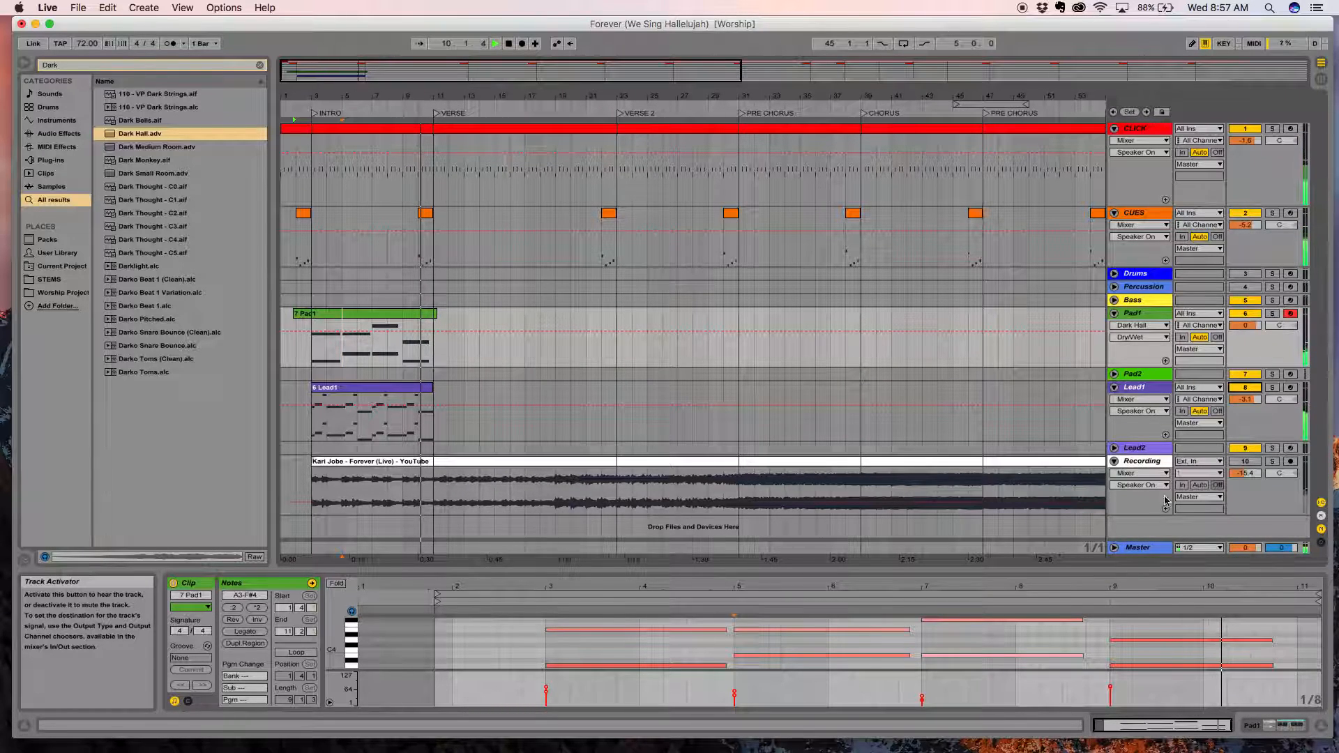
pyautogui.press('space')
pyautogui.click(342, 313)
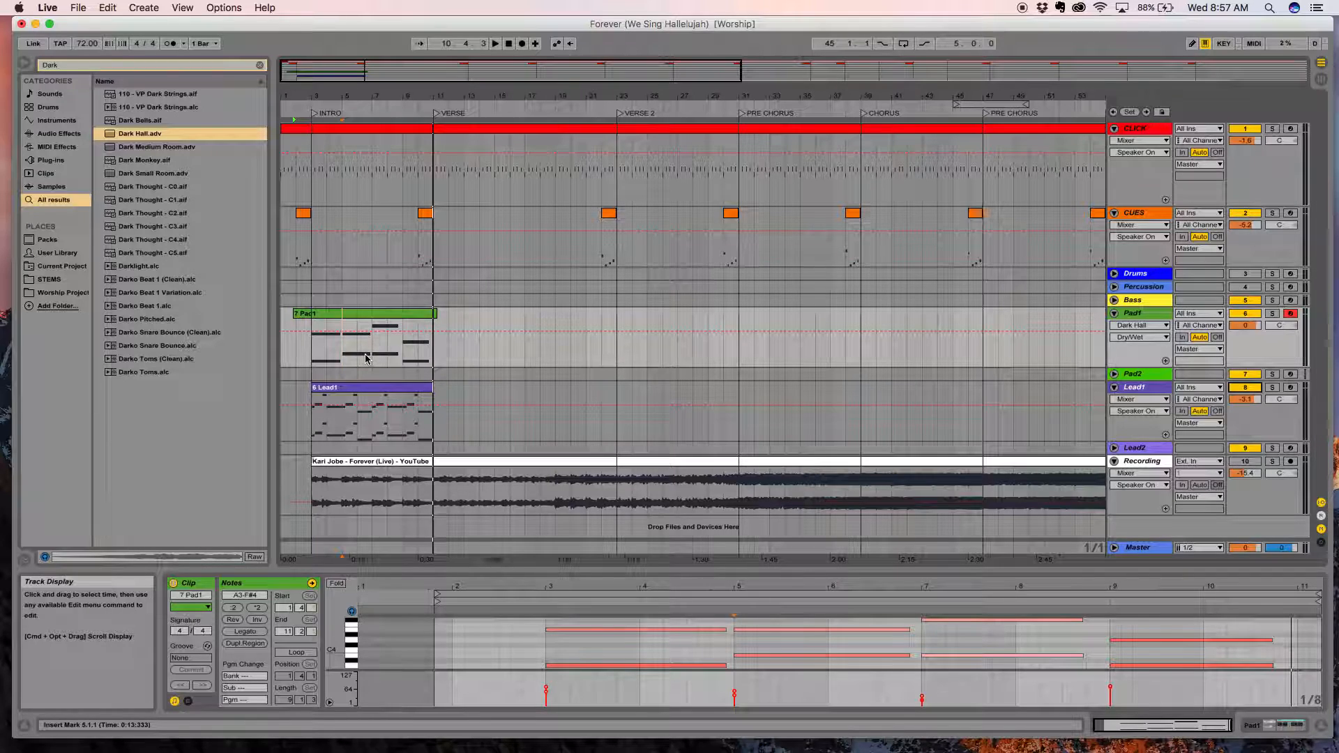
pyautogui.click(342, 318)
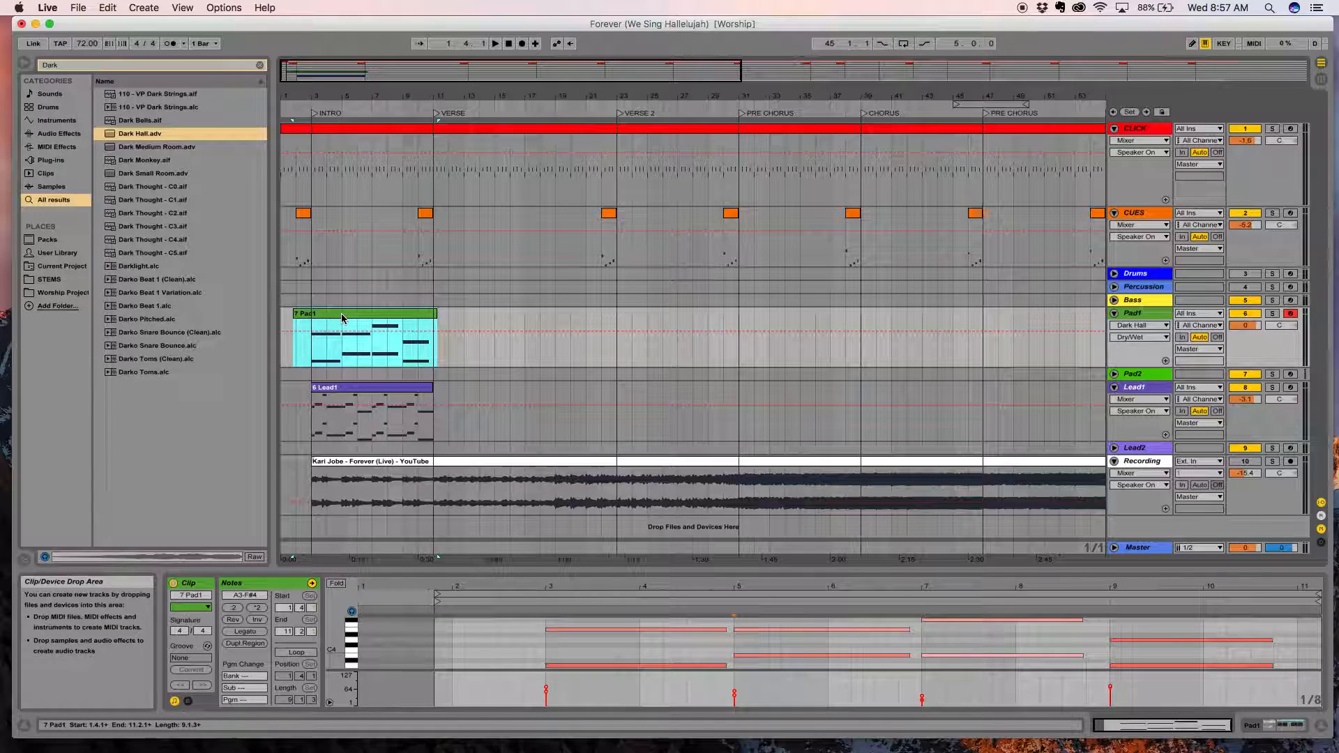
pyautogui.press('Delete')
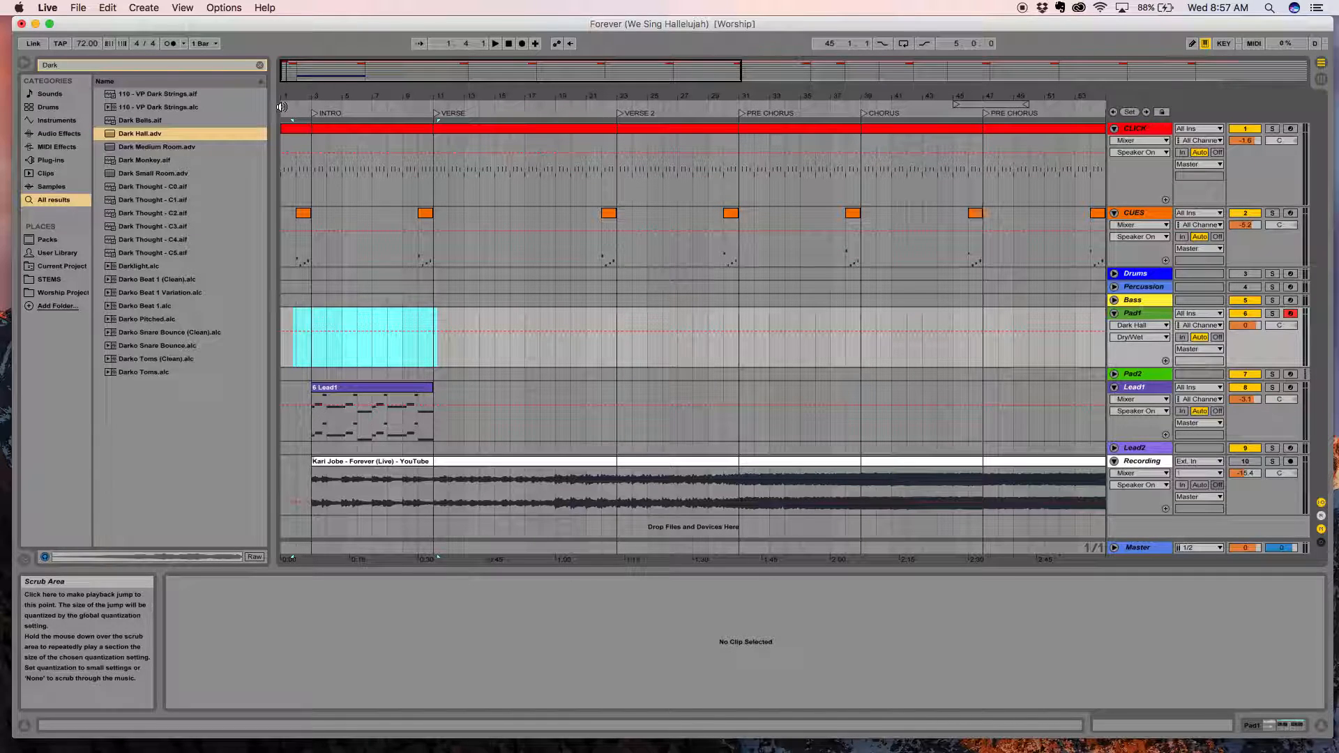
pyautogui.click(286, 109)
pyautogui.click(522, 44)
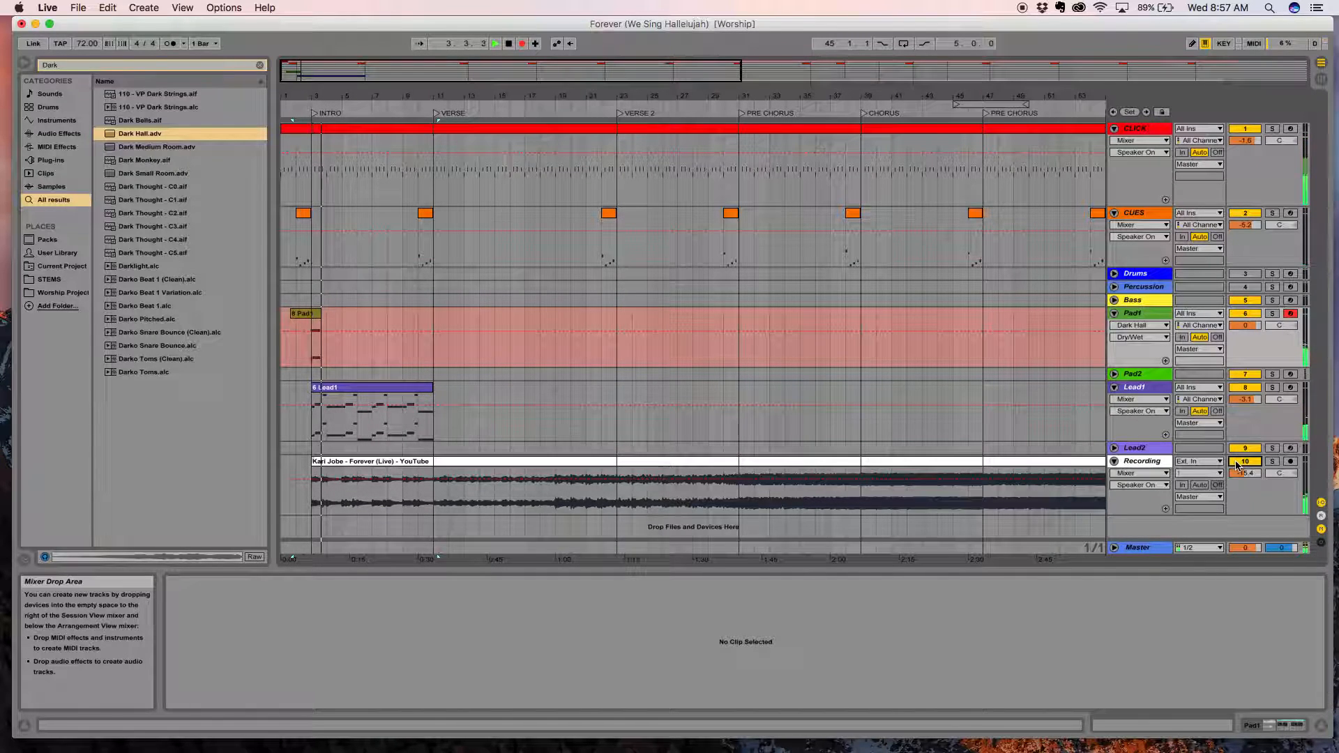
pyautogui.press('space')
pyautogui.press('super+z')
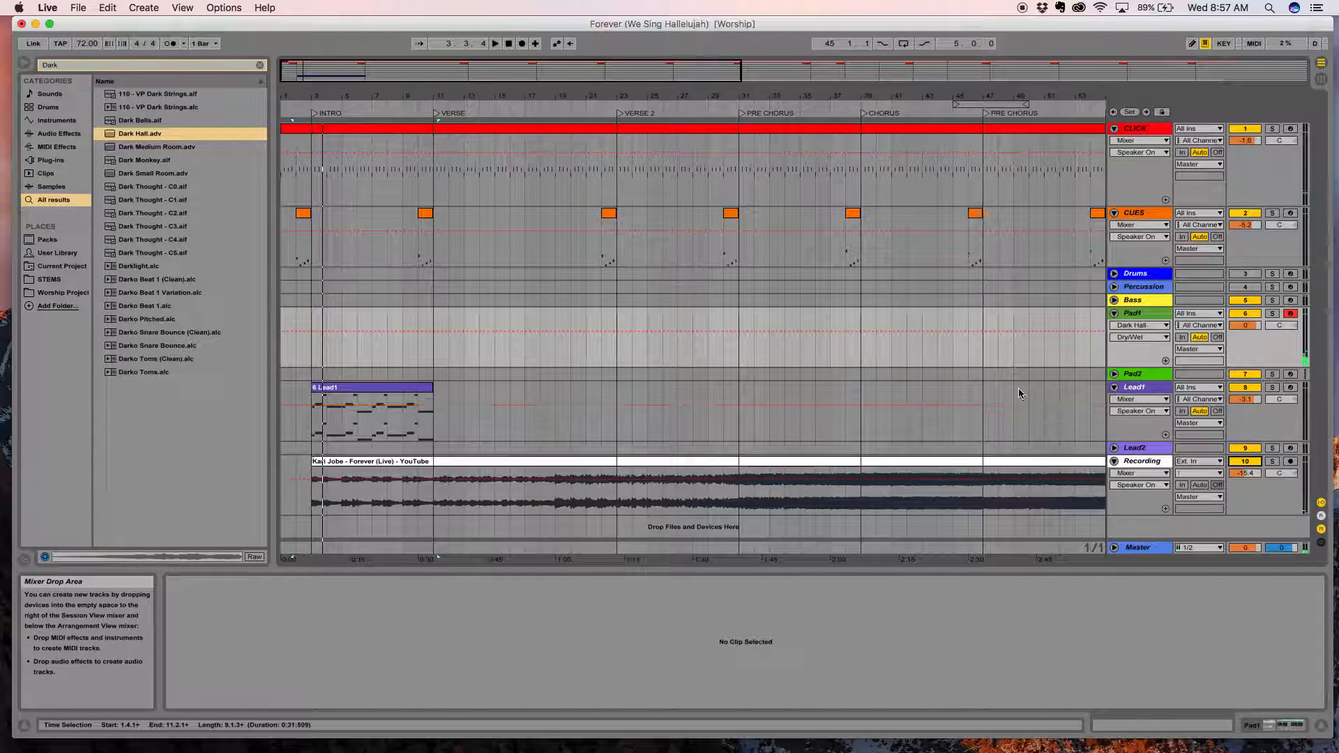
# Record a new Pad1 take from about bar 2 to bar 13, and play it back with Lead1 from bar 5.
pyautogui.click(303, 104)
pyautogui.click(522, 43)
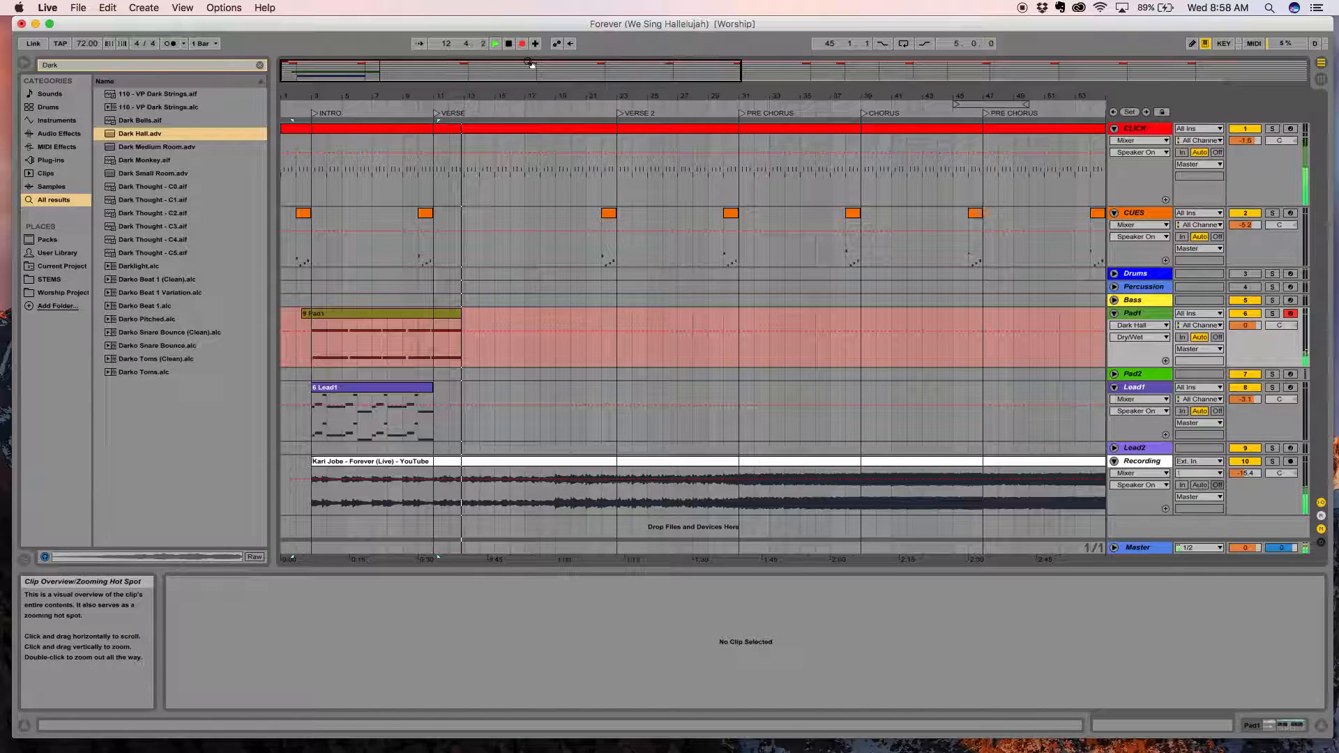
pyautogui.press('space')
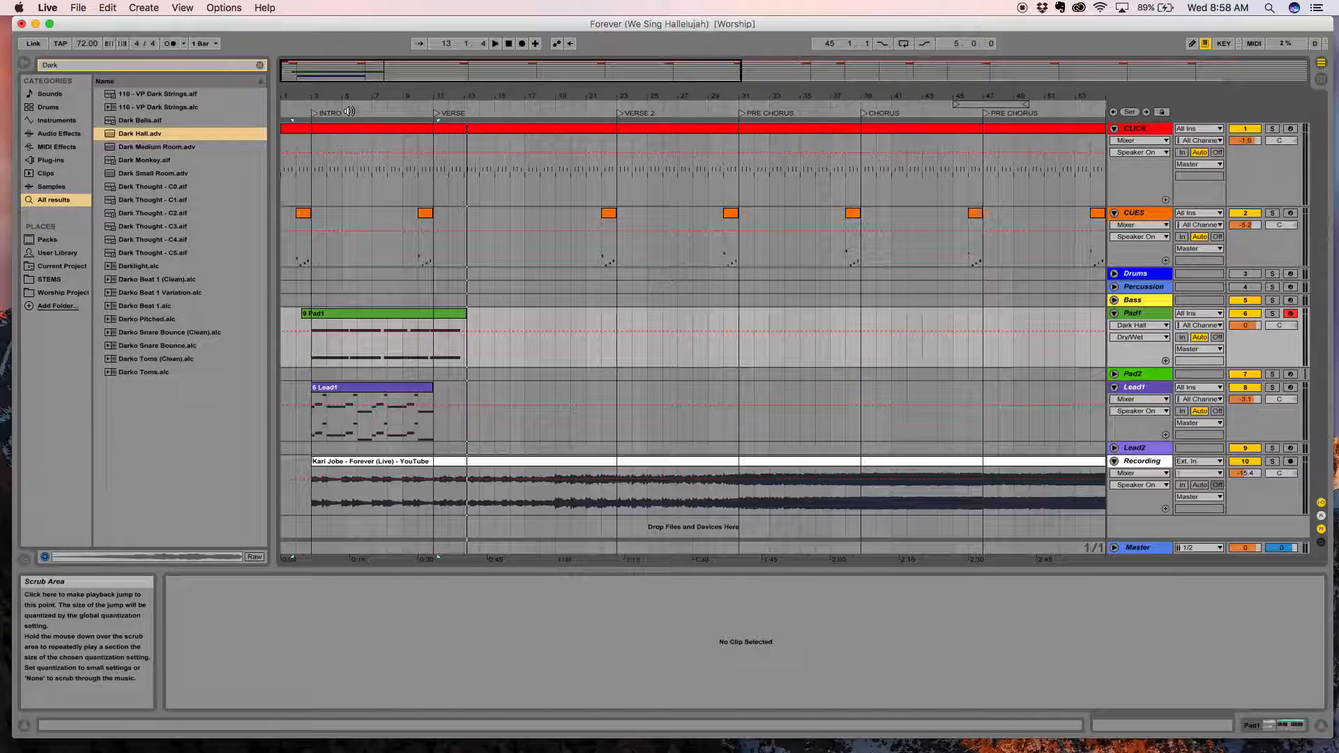
pyautogui.click(342, 108)
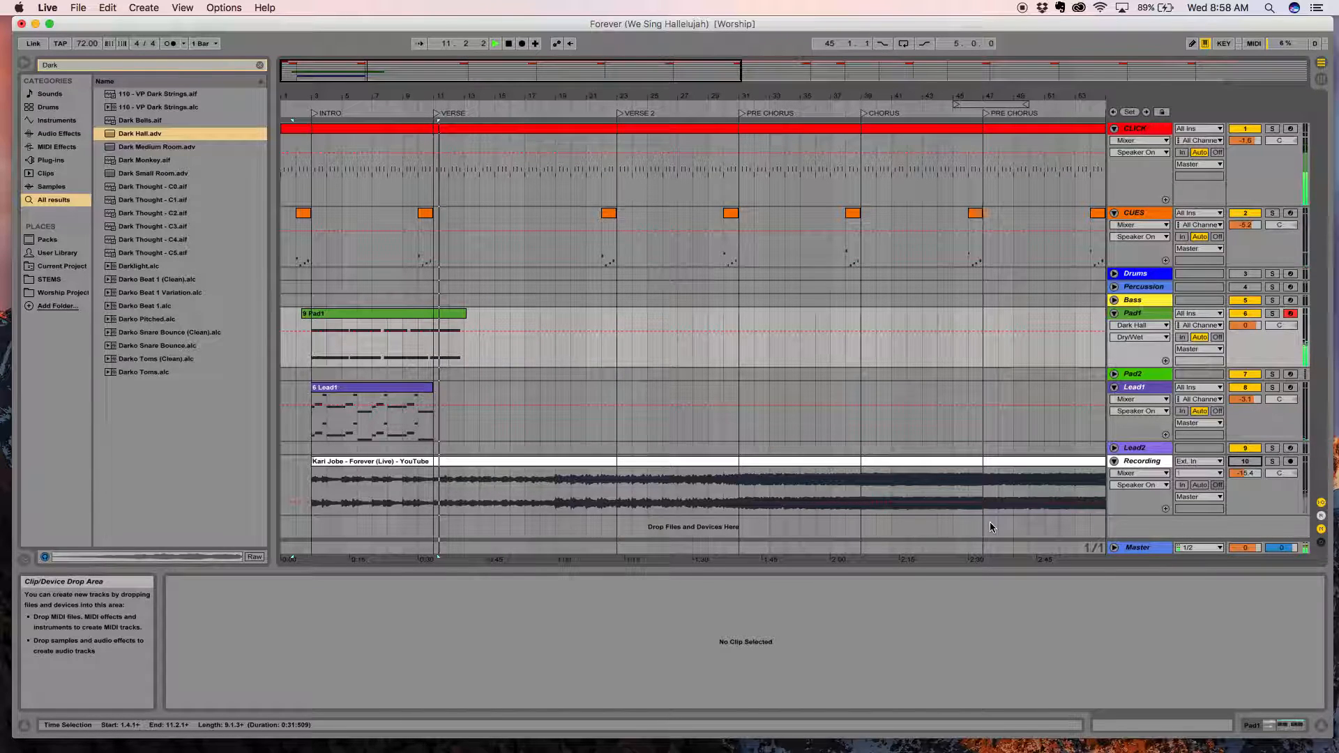
pyautogui.press('space')
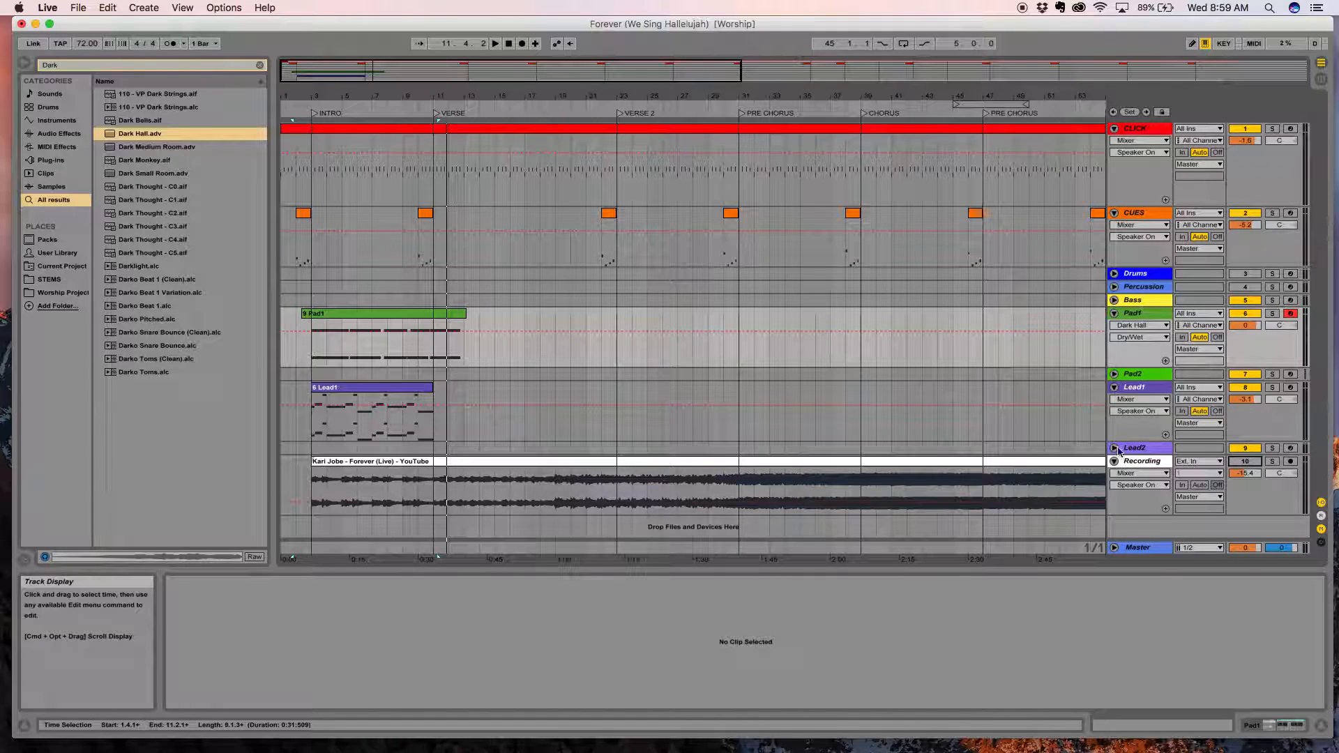
# Unfold and record-arm the Bass track, and record a bass take from the song's start to bar 12.
pyautogui.click(1115, 301)
pyautogui.click(1290, 300)
pyautogui.click(381, 314)
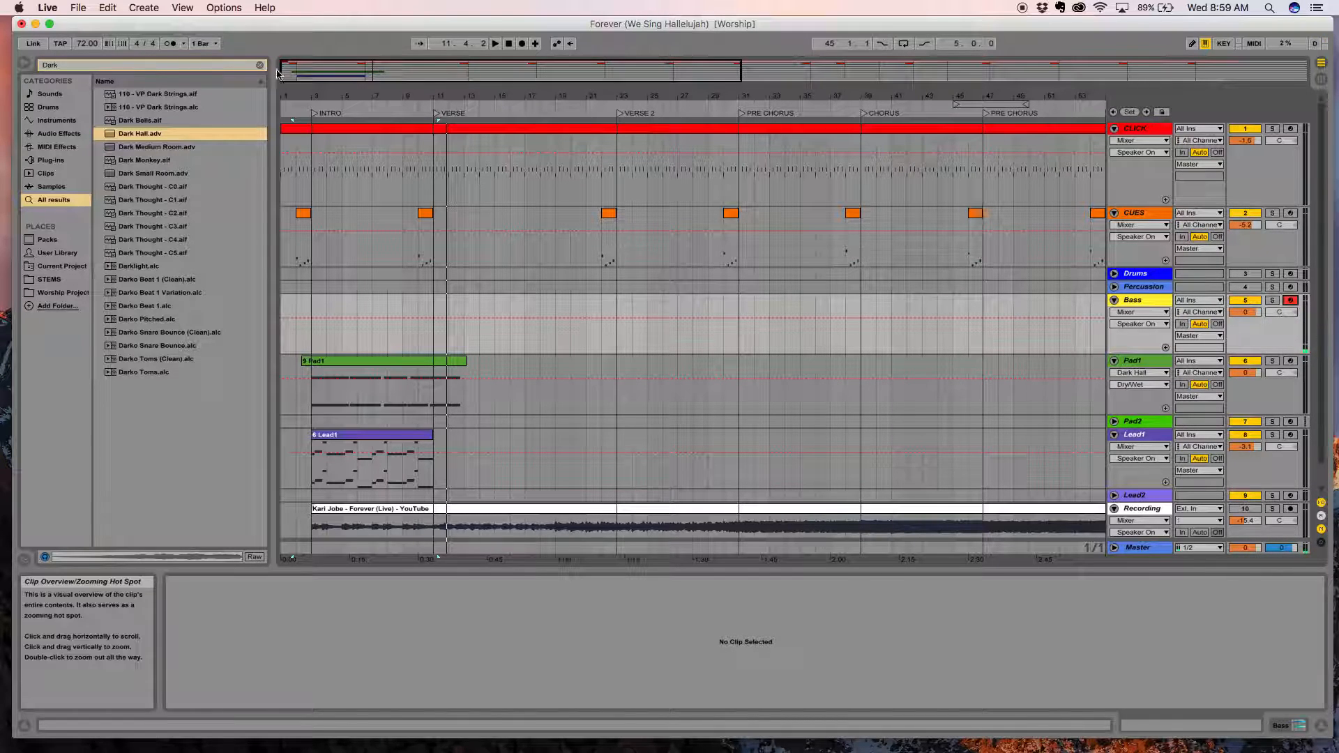
pyautogui.click(289, 112)
pyautogui.click(524, 44)
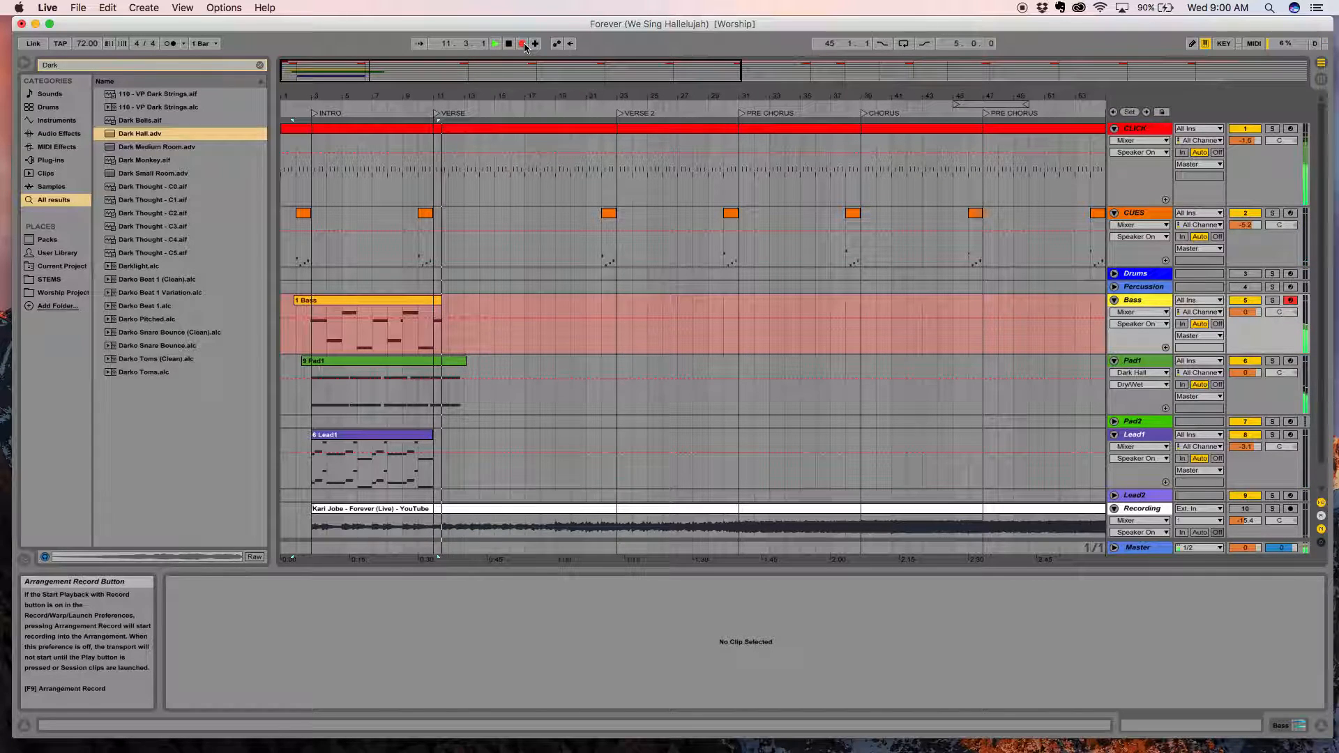
pyautogui.click(523, 44)
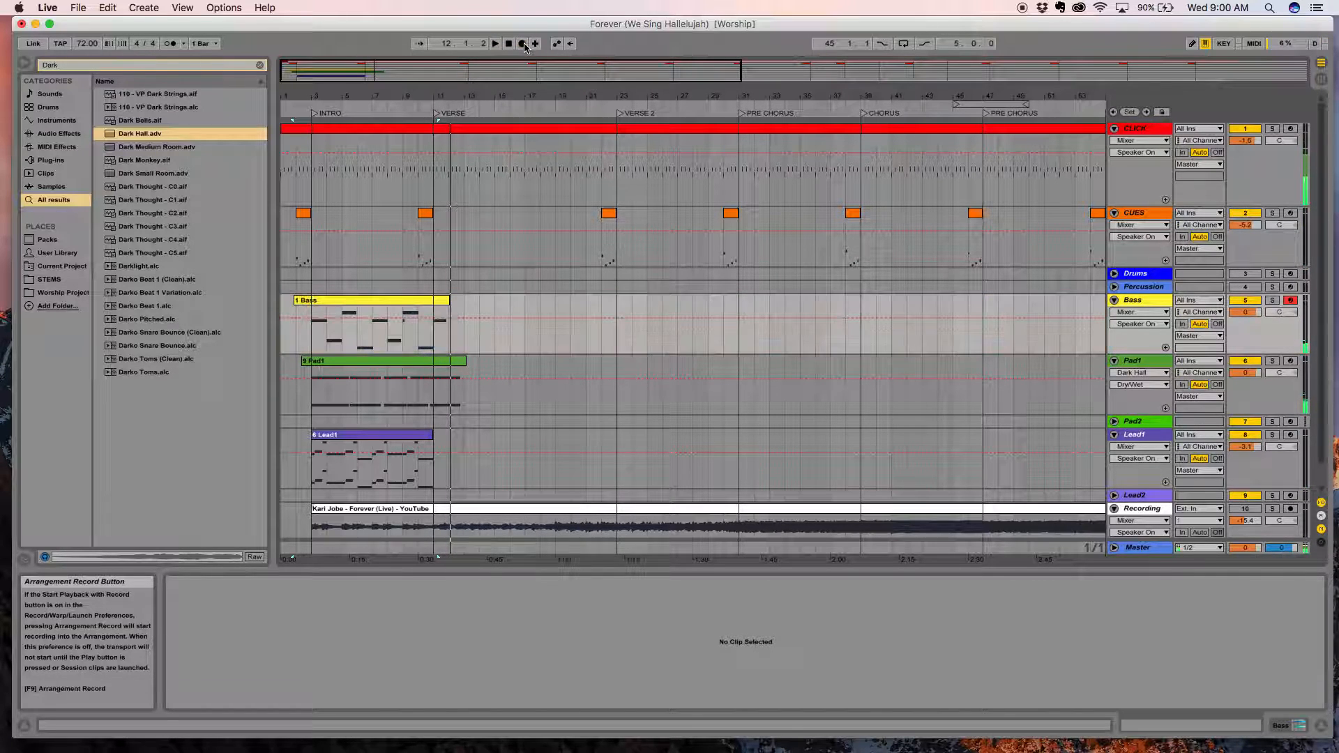
# Open the Bass clip in an enlarged note editor and quantize its notes to 1/8.
pyautogui.click(393, 302)
pyautogui.press('super+z')
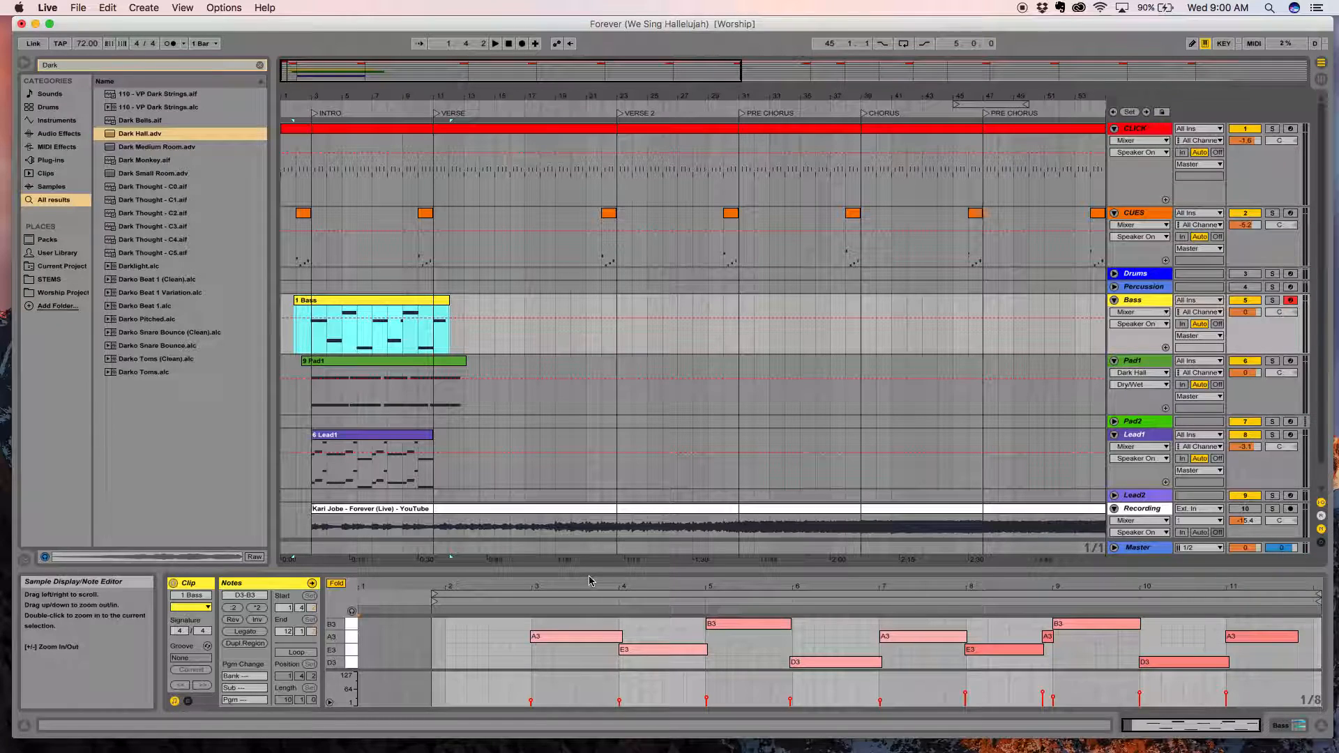
pyautogui.moveTo(604, 569); pyautogui.dragTo(607, 411)
pyautogui.rightClick(643, 606)
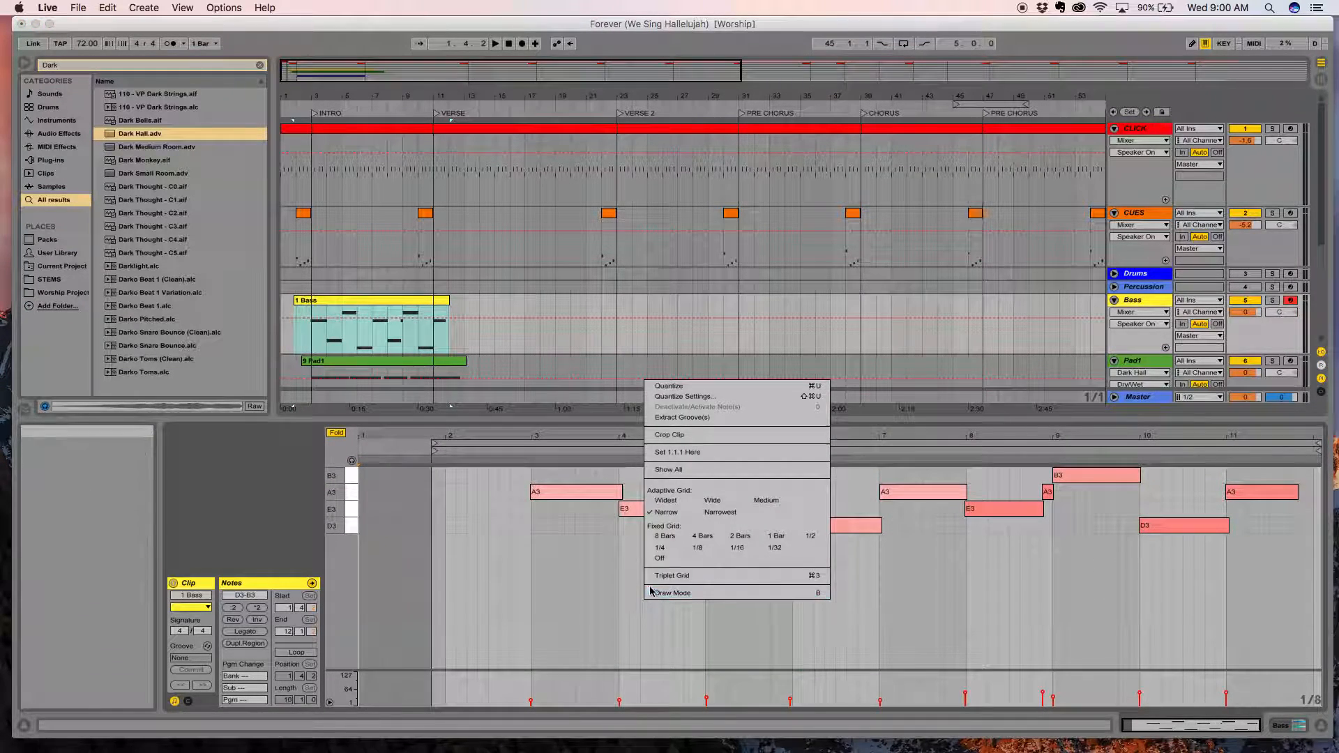
pyautogui.click(685, 396)
pyautogui.click(717, 347)
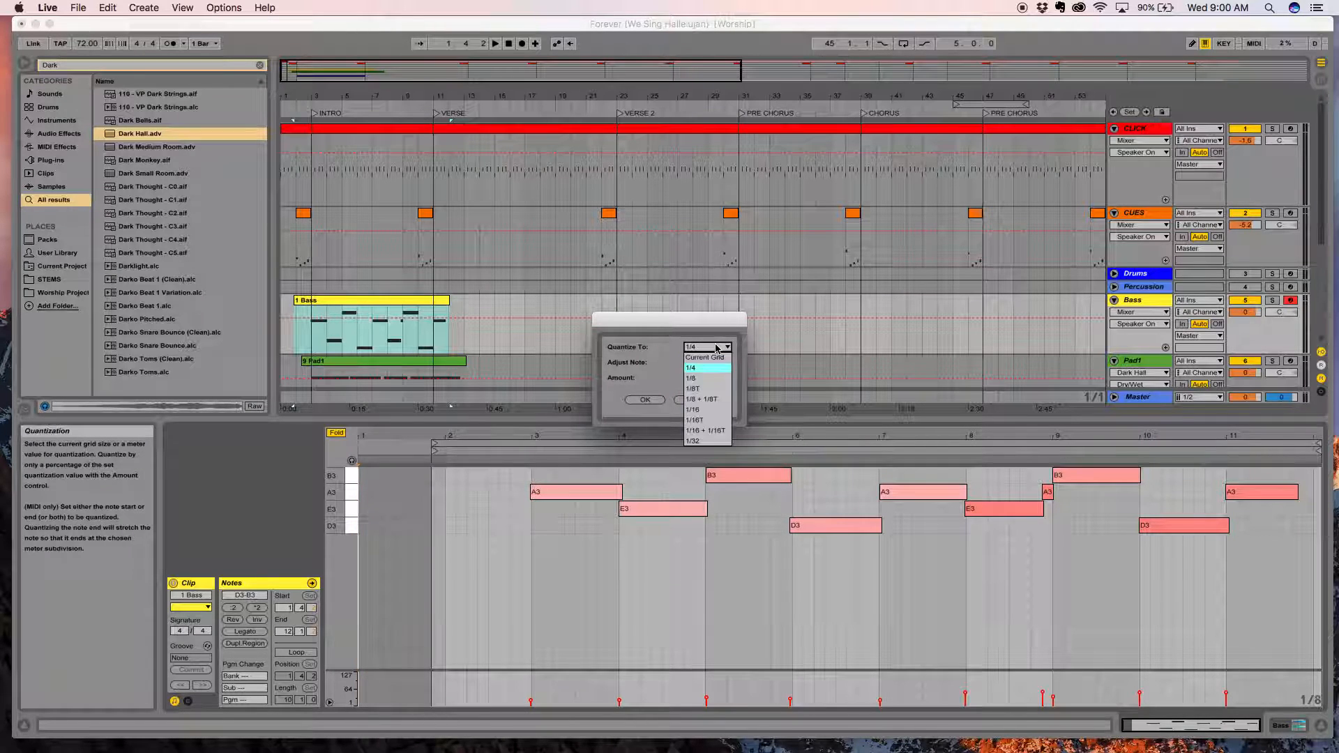
pyautogui.click(694, 378)
pyautogui.click(647, 400)
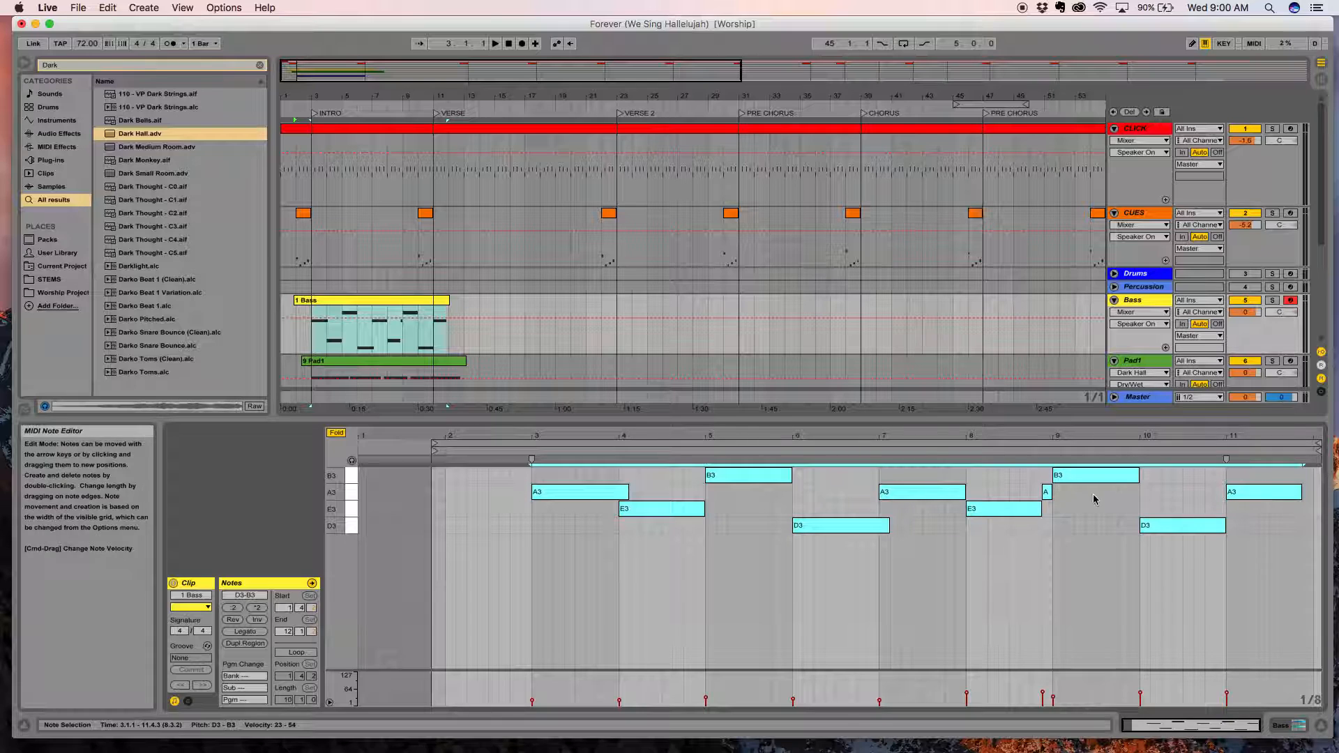
# Shorten only the first A3 note of the Bass clip so it ends at bar 4.
pyautogui.moveTo(628, 490); pyautogui.dragTo(621, 490)
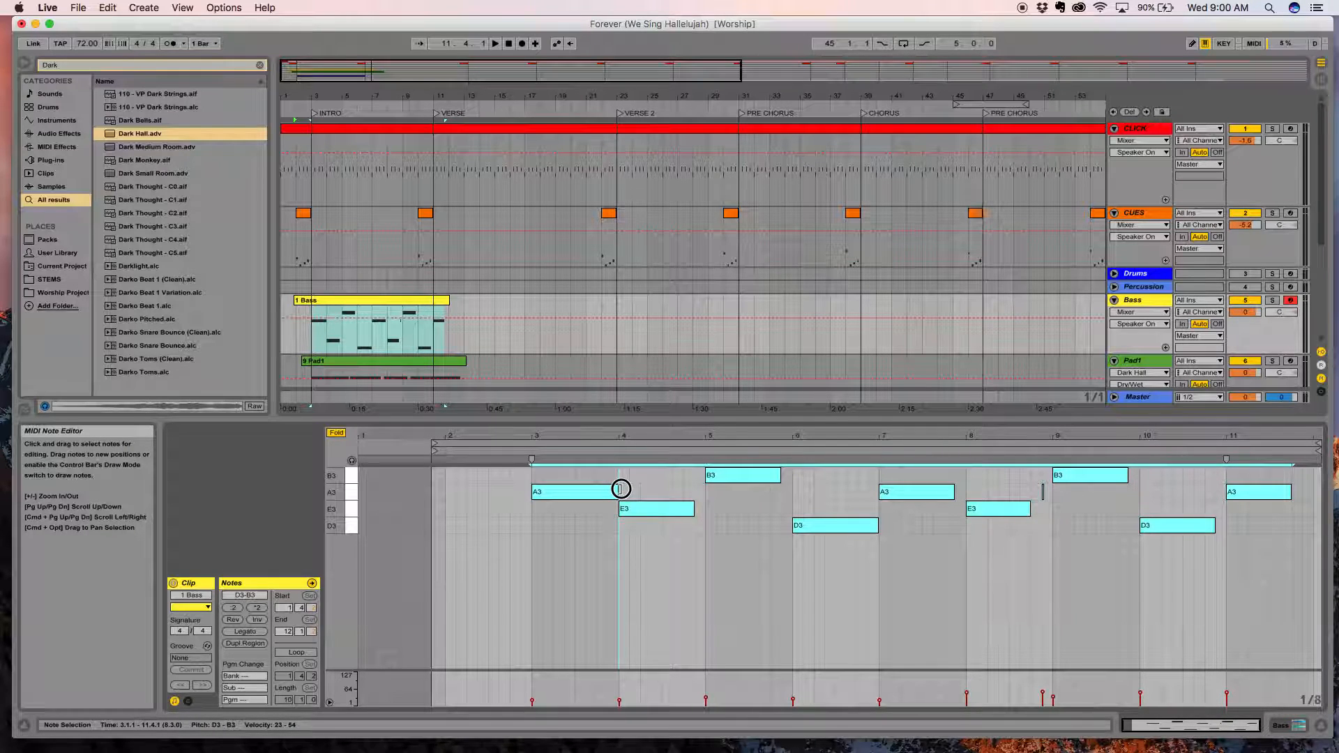
pyautogui.press('super+z')
pyautogui.click(622, 553)
pyautogui.click(621, 495)
pyautogui.moveTo(628, 492); pyautogui.dragTo(619, 492)
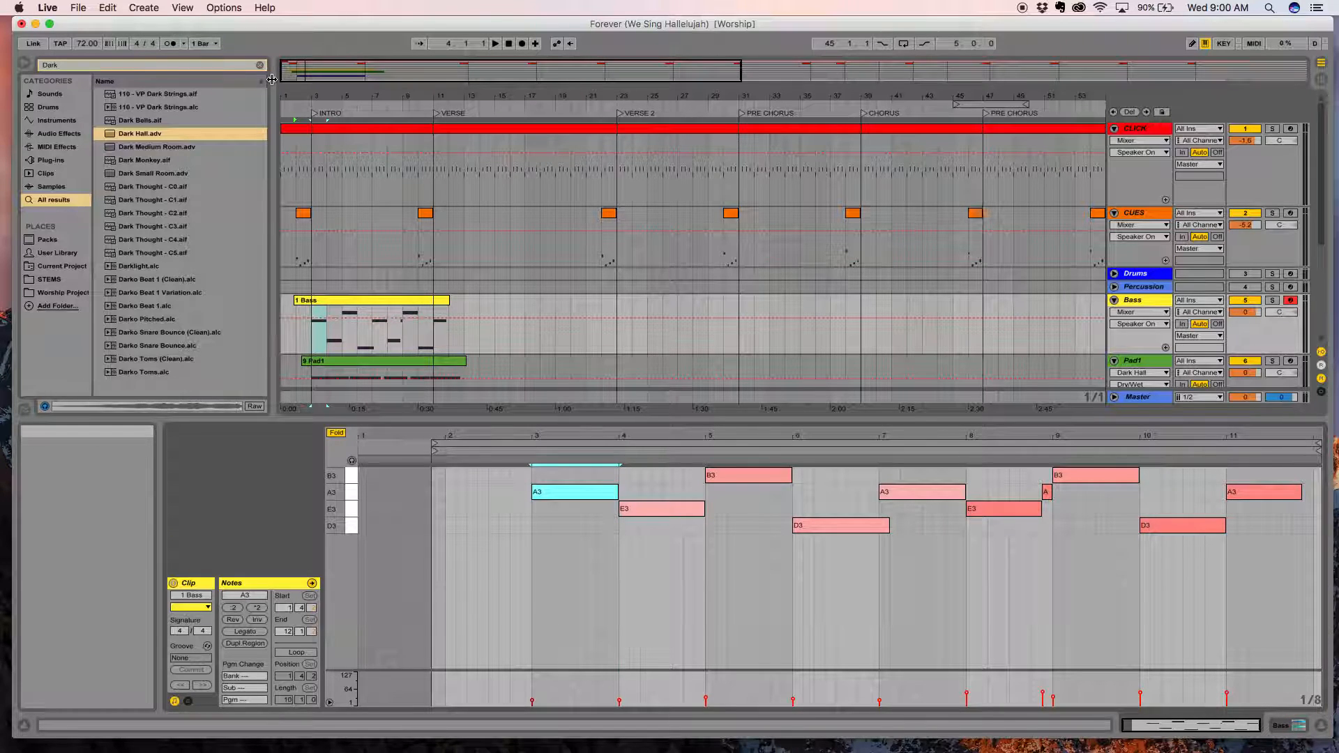
# Play the arrangement from about bar 2 with the clip view hidden so all tracks fit on screen.
pyautogui.click(300, 112)
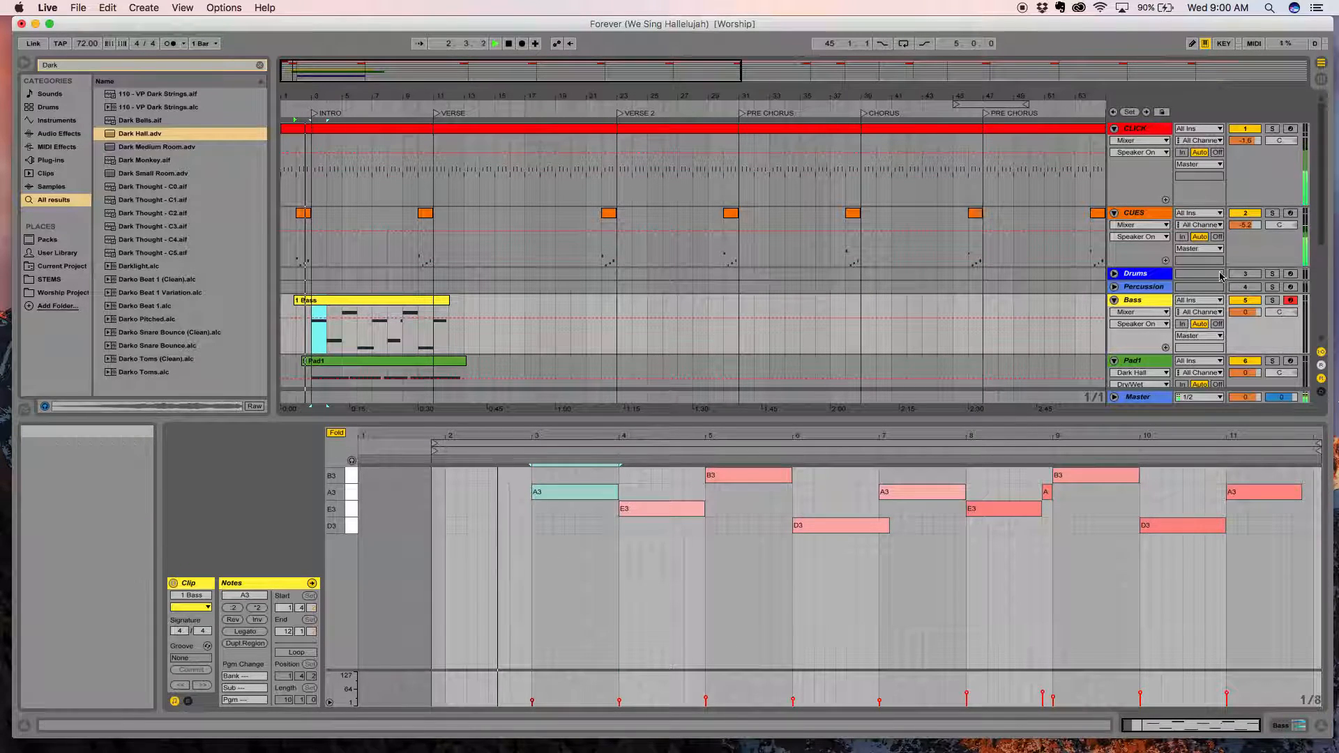
pyautogui.moveTo(658, 65); pyautogui.dragTo(658, 43)
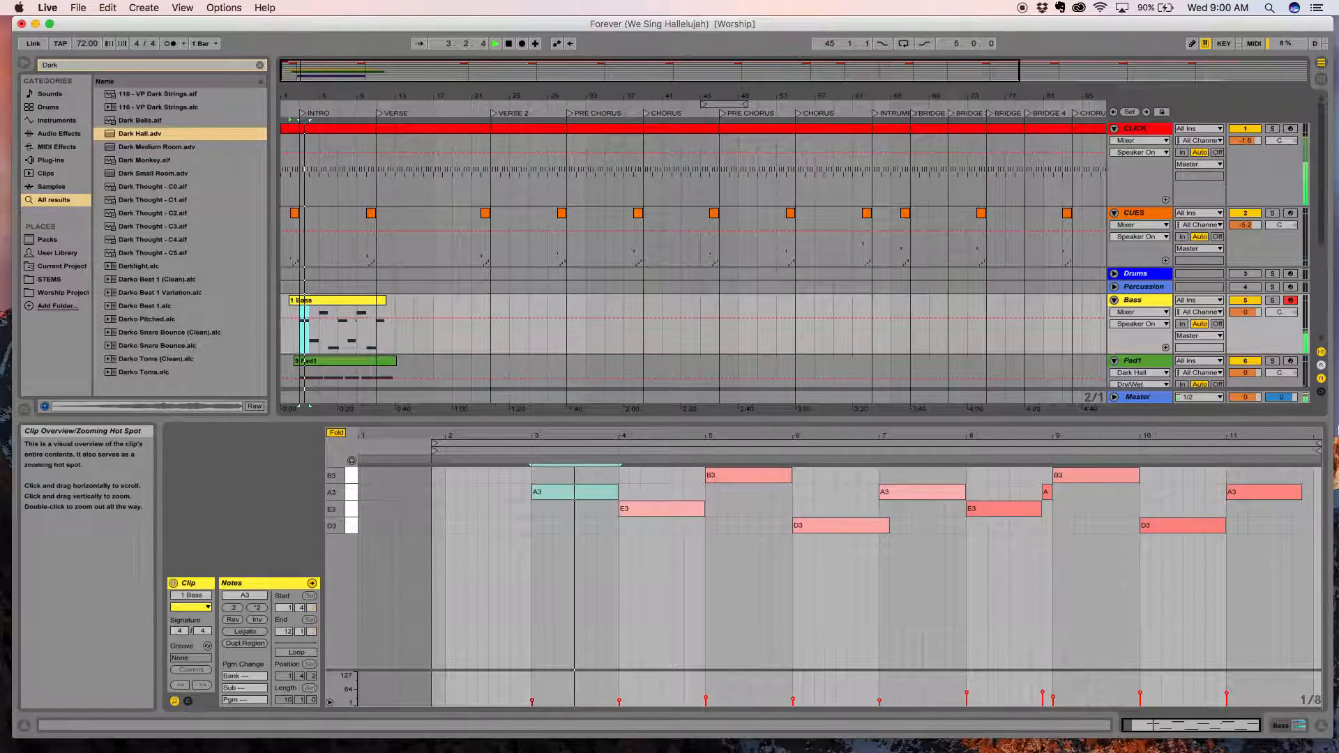
pyautogui.click(928, 428)
pyautogui.moveTo(926, 420); pyautogui.dragTo(914, 678)
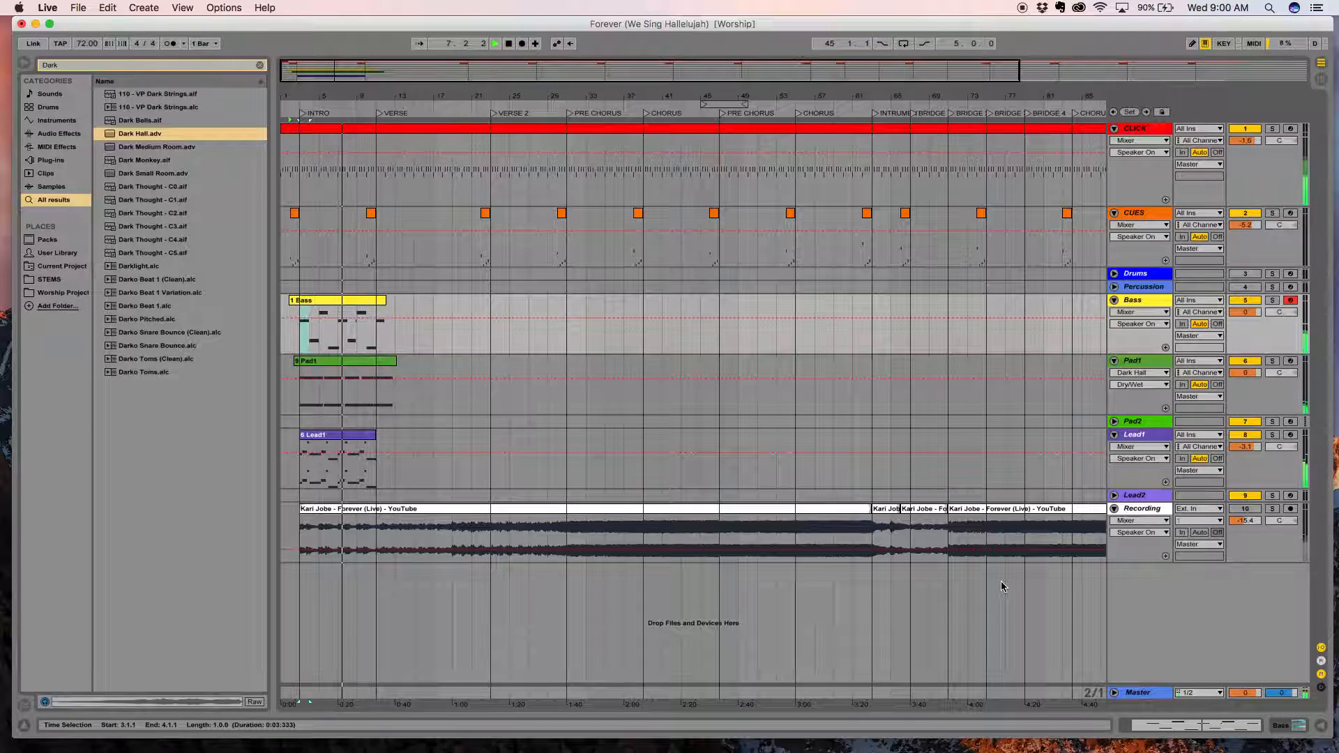
# Reopen the Bass clip's notes, shorten the first D3 note to end at bar 7, and stop playback.
pyautogui.click(321, 301)
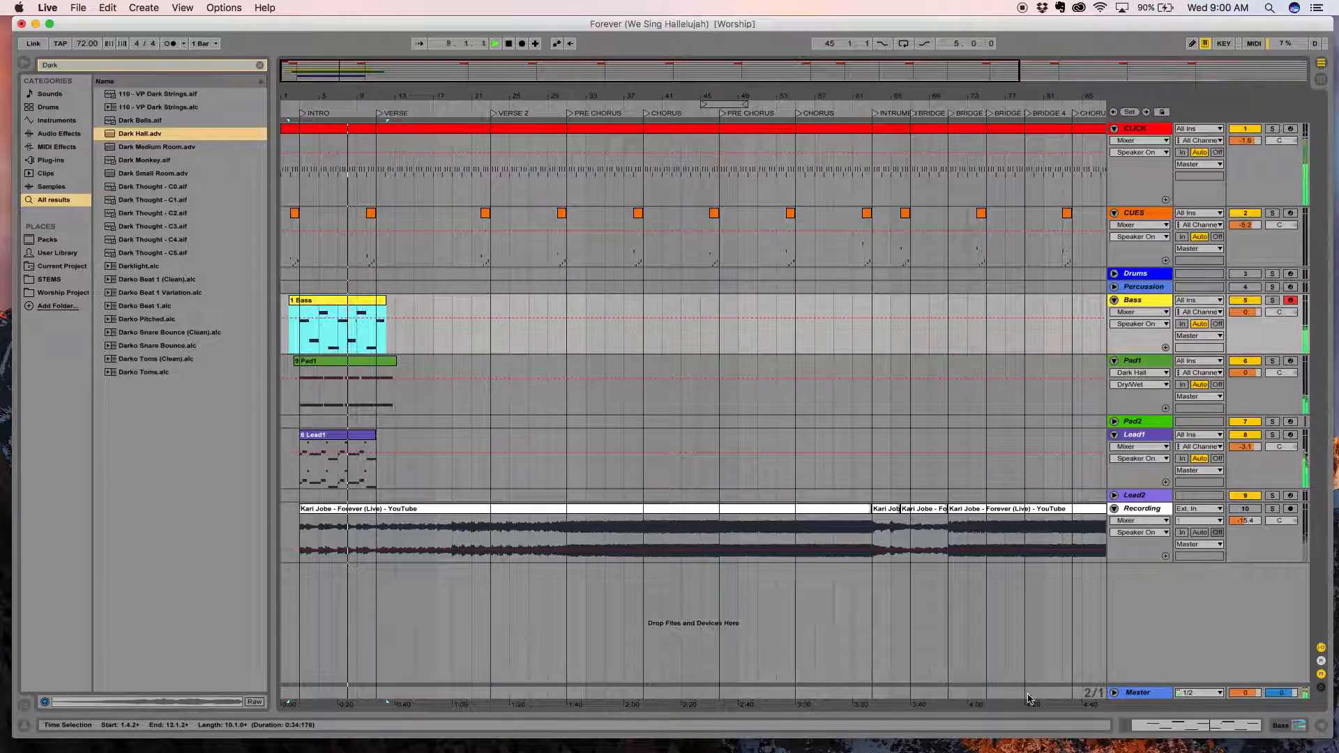
pyautogui.click(1158, 727)
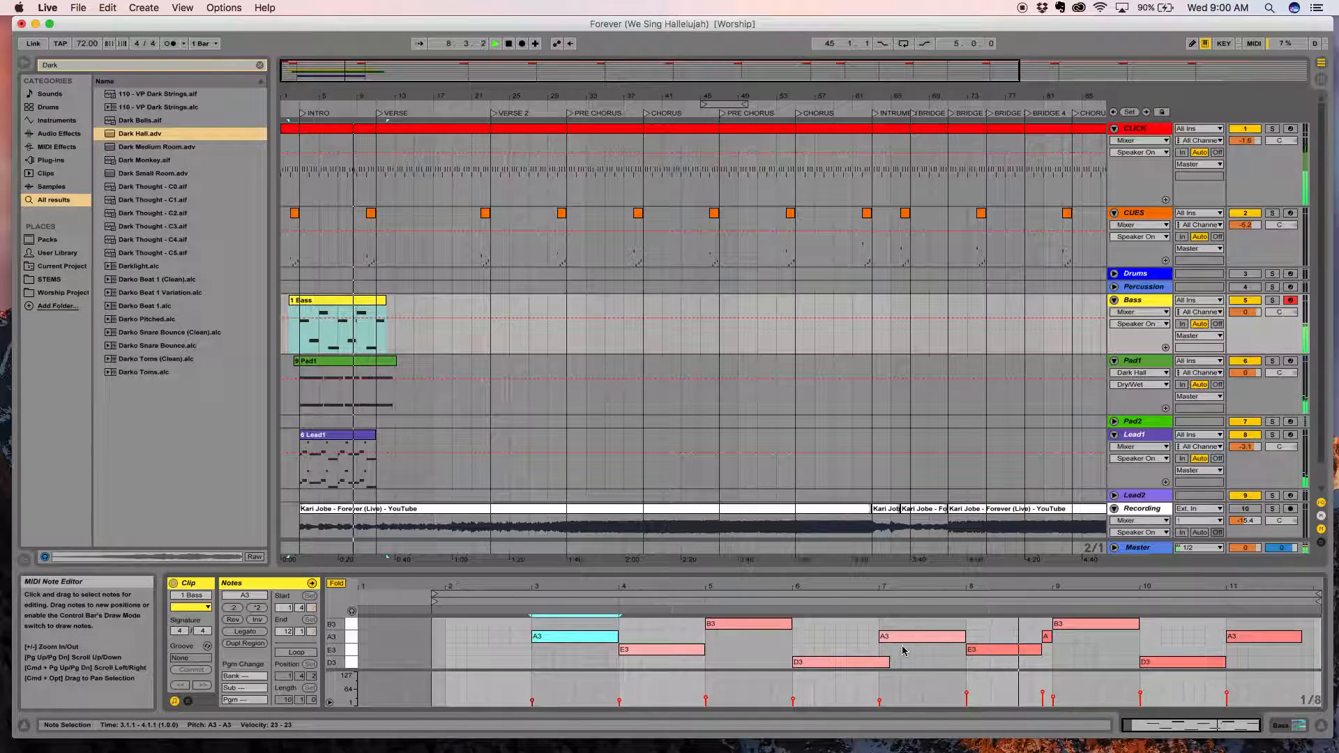
pyautogui.moveTo(888, 664); pyautogui.dragTo(879, 664)
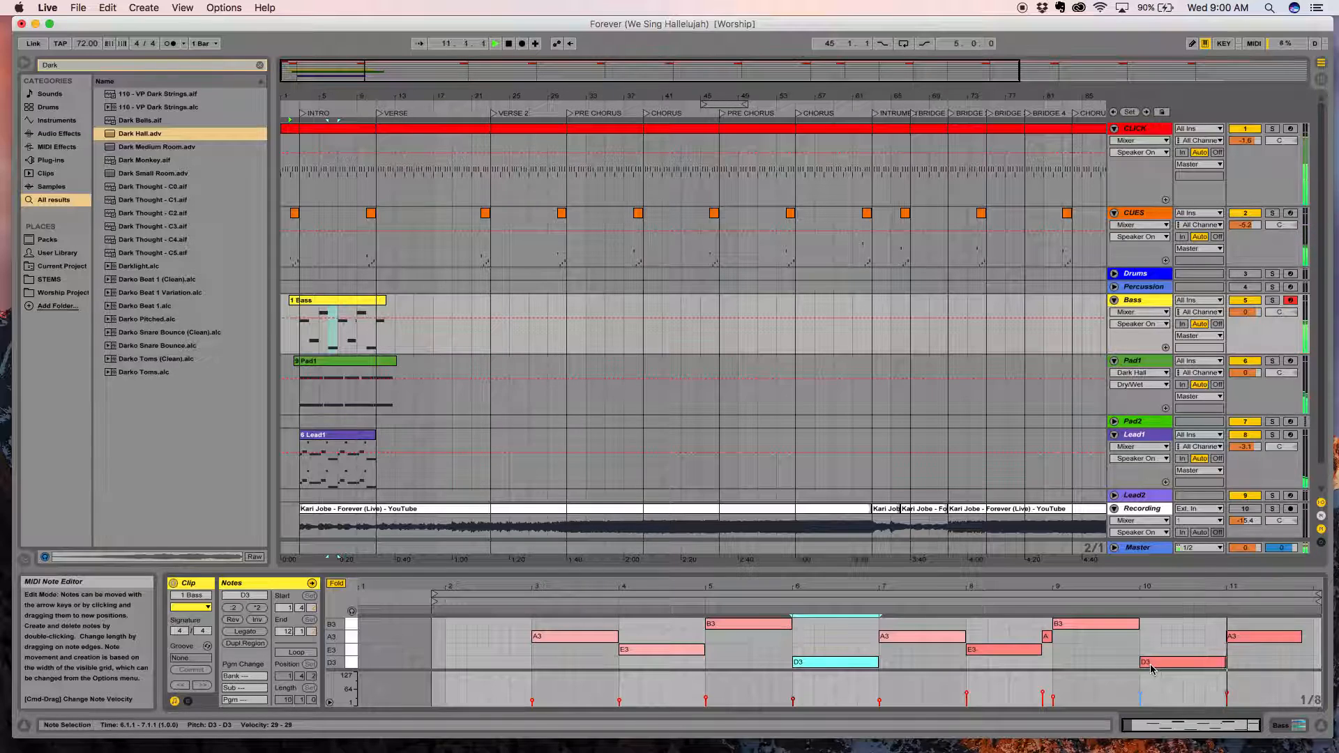
pyautogui.press('space')
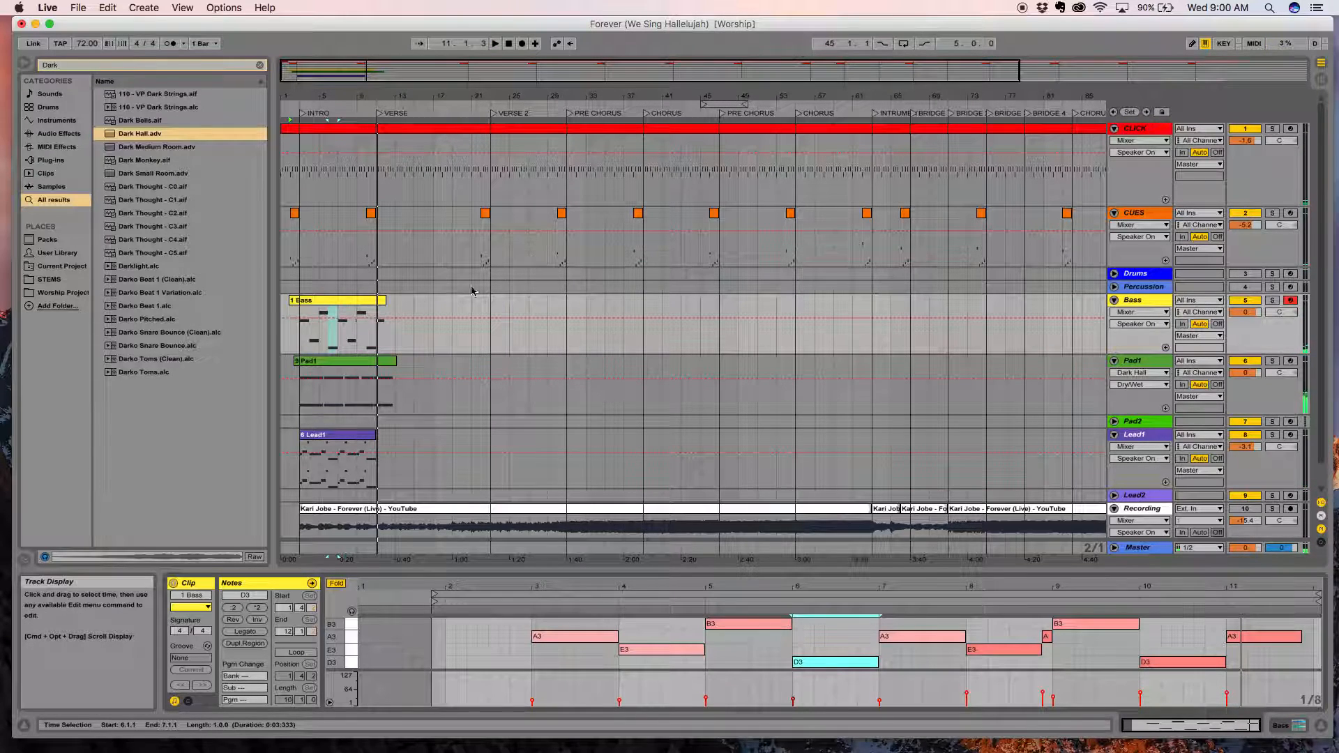